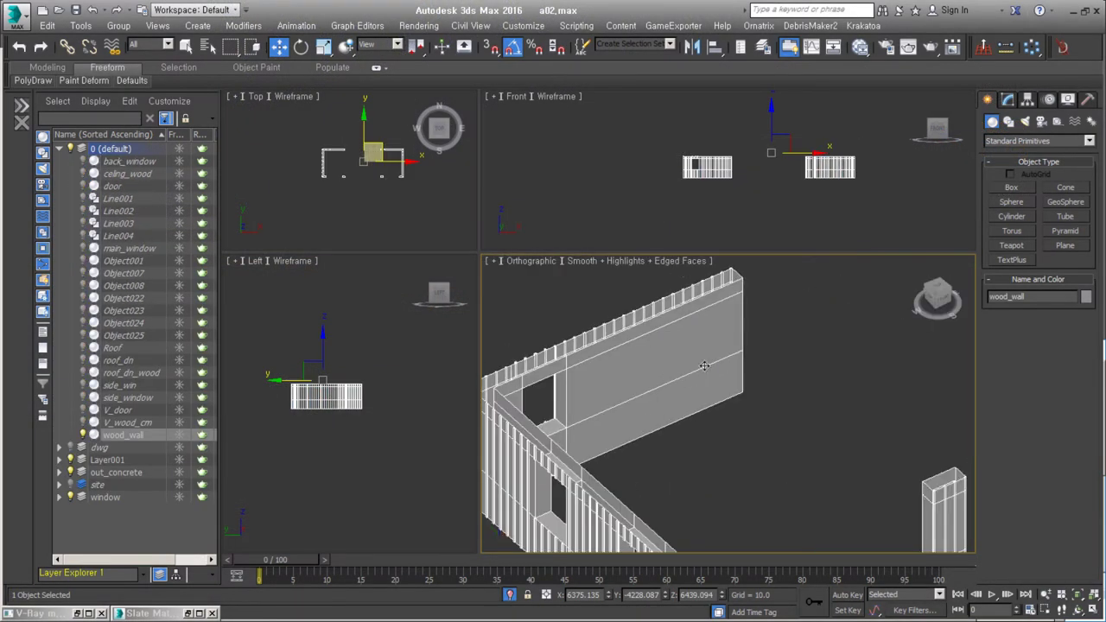
# Step: Detach the wood_wall faces as Object027 and open the fireplace reference photo
pyautogui.click(1008, 100)
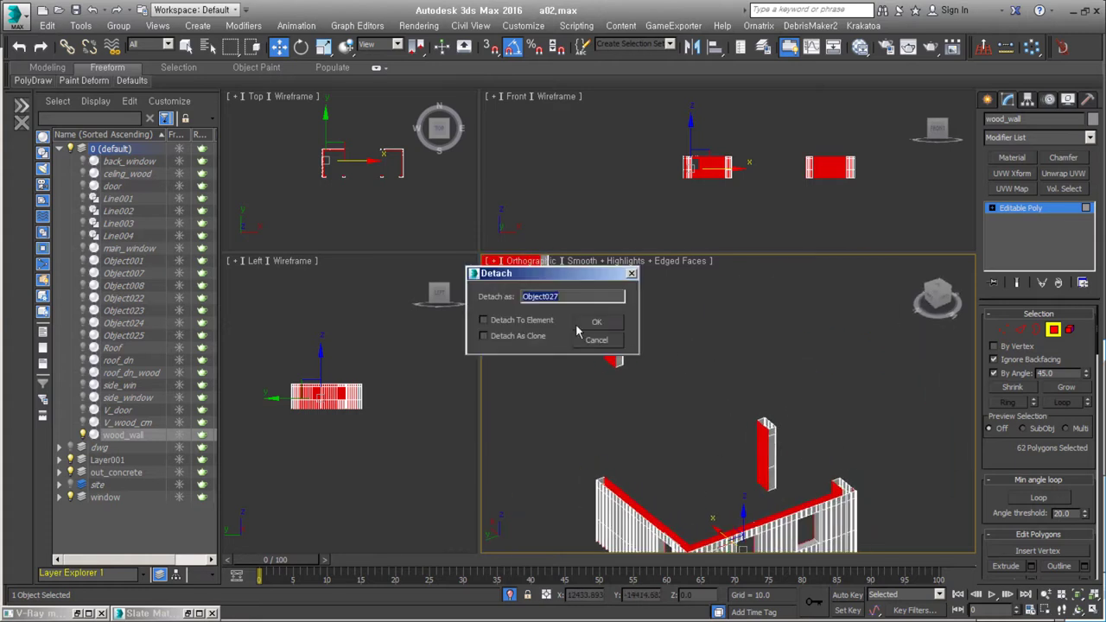
pyautogui.click(595, 323)
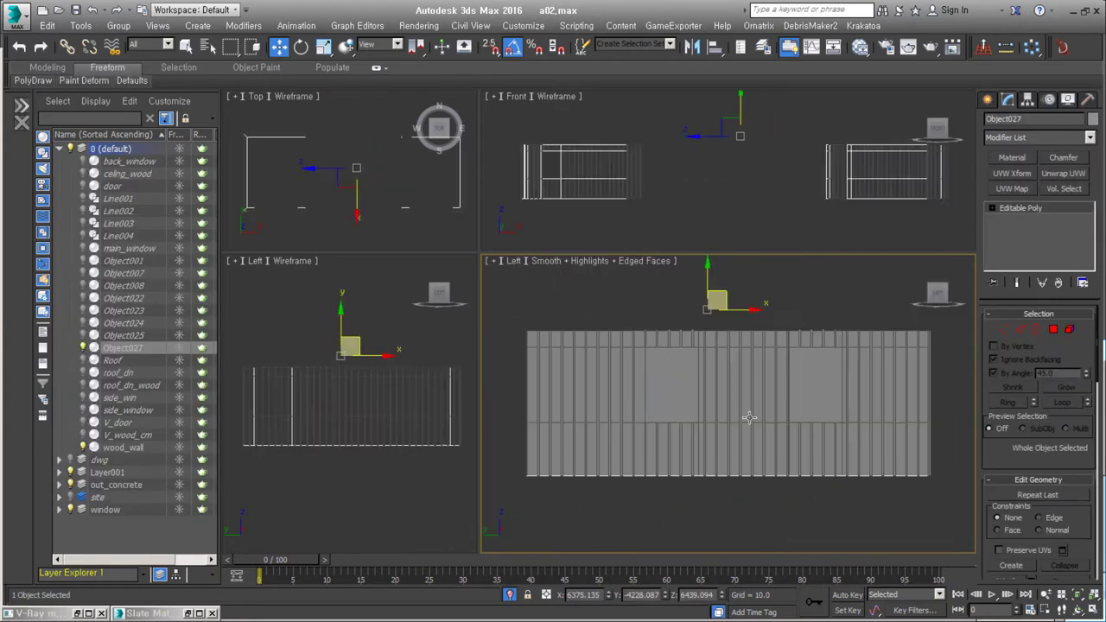
pyautogui.keyDown('alt'); pyautogui.moveTo(876, 491); pyautogui.dragTo(775, 376, button='middle'); pyautogui.keyUp('alt')
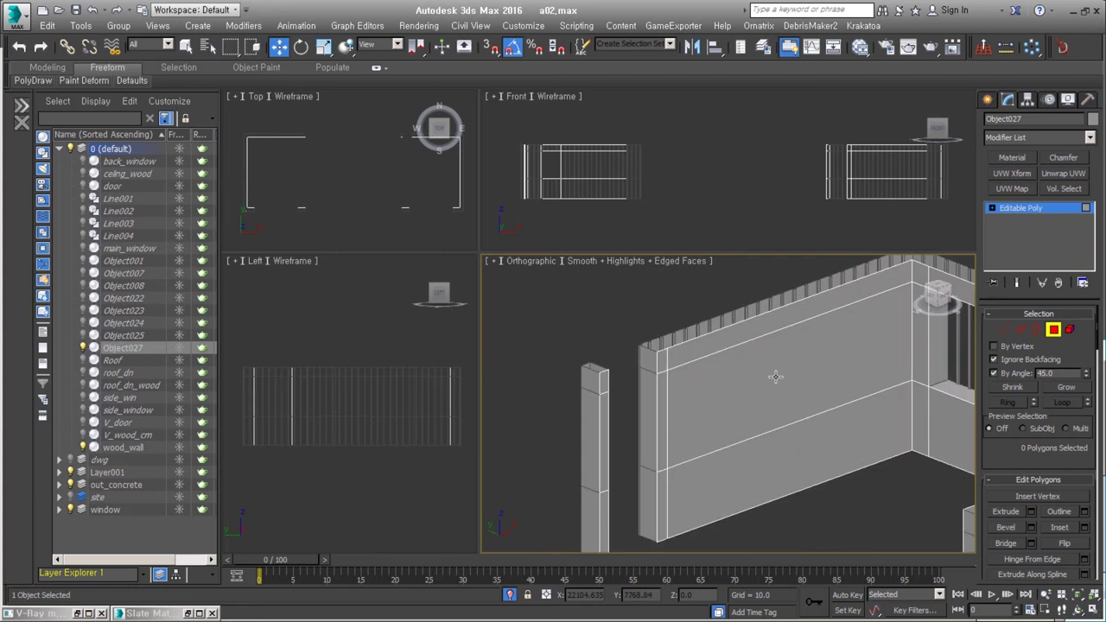
pyautogui.click(1020, 329)
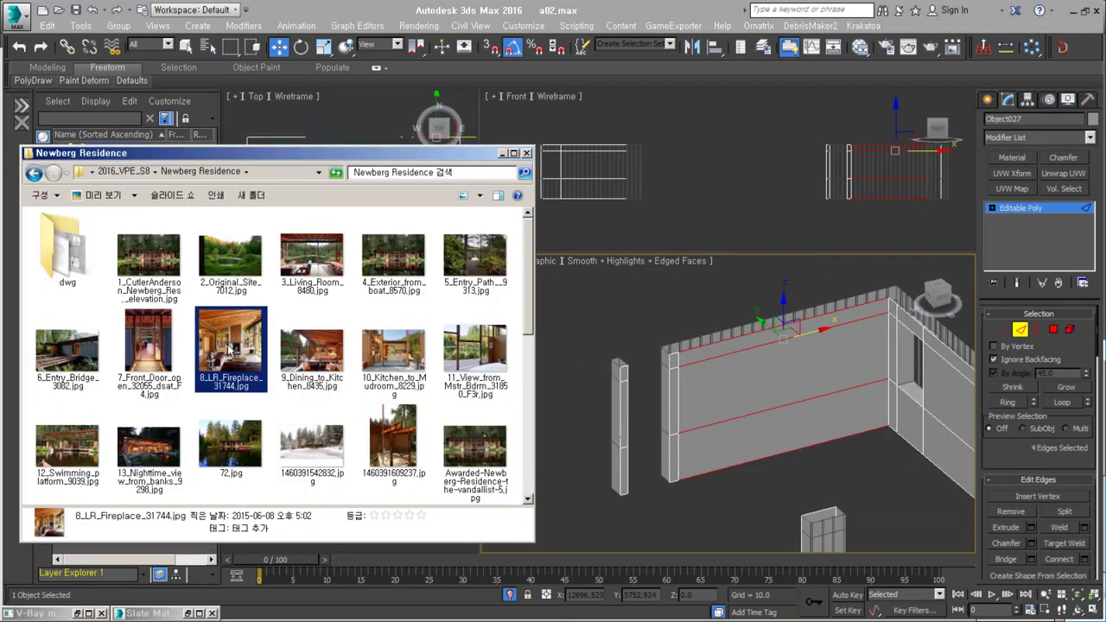
pyautogui.doubleClick(229, 348)
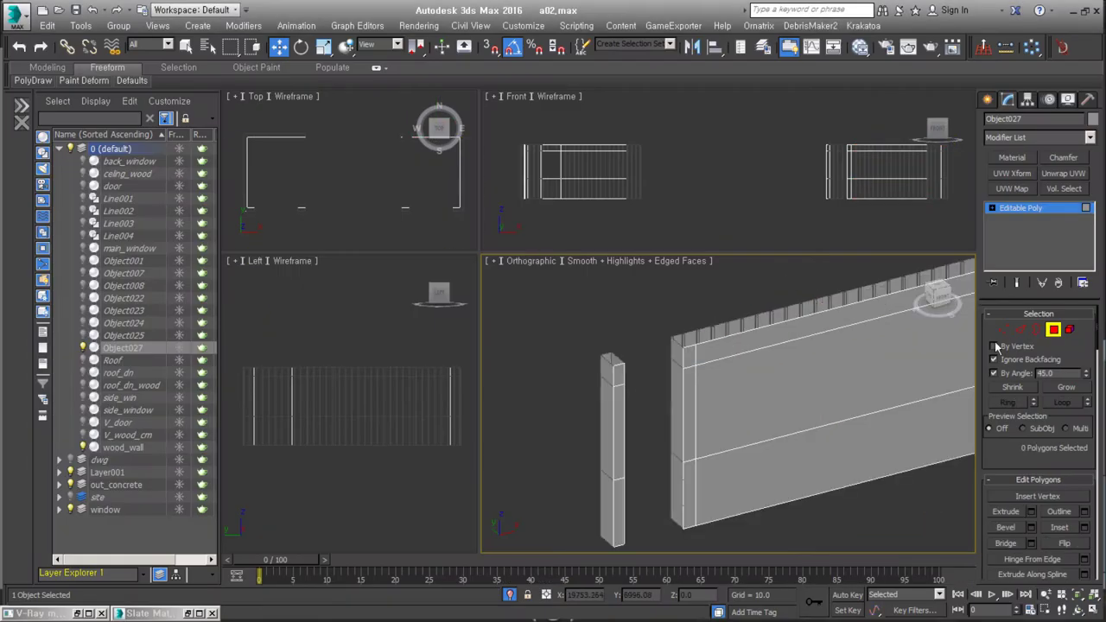
# Step: Select wood_wall's end faces in Polygon mode and orbit around the wall
pyautogui.click(682, 354)
pyautogui.press('4')
pyautogui.click(688, 433)
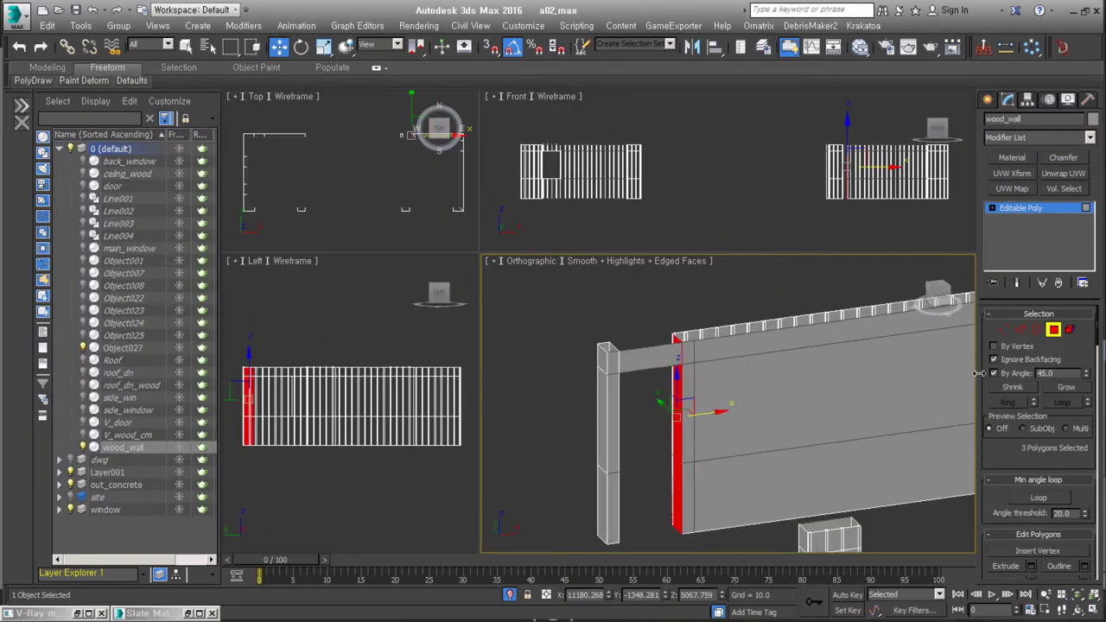
pyautogui.keyDown('alt'); pyautogui.moveTo(821, 432); pyautogui.dragTo(973, 491, button='middle'); pyautogui.keyUp('alt')
pyautogui.scroll(-5, 1024, 471)
pyautogui.scroll(-4, 684, 378)
pyautogui.moveTo(684, 377)
pyautogui.keyDown('alt'); pyautogui.mouseDown(button='middle')
pyautogui.moveTo(651, 387)
pyautogui.moveTo(696, 400)
pyautogui.mouseUp(button='middle'); pyautogui.keyUp('alt')
# Step: Select one panel's polygons on Object027 and detach it as a new object
pyautogui.click(652, 391)
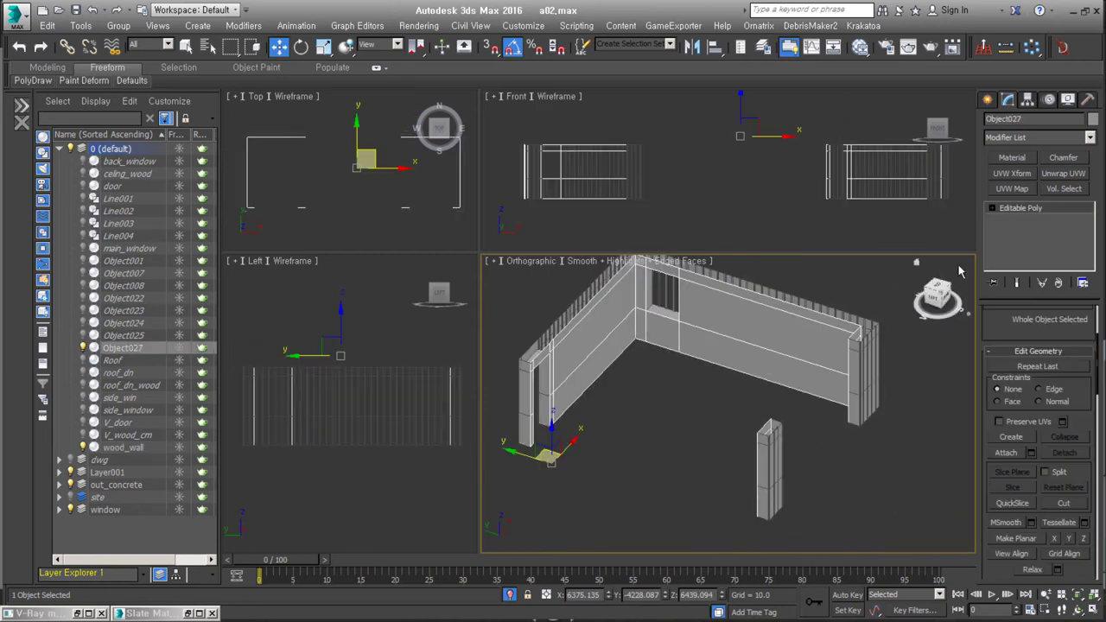
pyautogui.press('4')
pyautogui.click(777, 417)
pyautogui.keyDown('alt'); pyautogui.moveTo(776, 417); pyautogui.dragTo(730, 400, button='middle'); pyautogui.keyUp('alt')
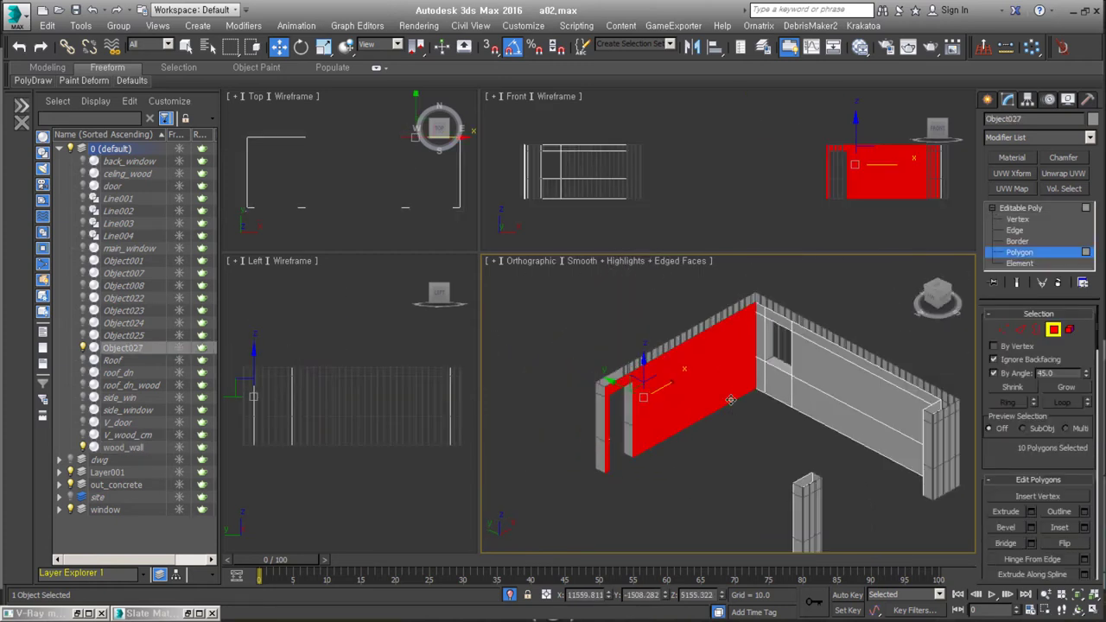
pyautogui.rightClick(729, 403)
pyautogui.click(613, 291)
pyautogui.keyDown('alt'); pyautogui.moveTo(613, 311); pyautogui.dragTo(674, 391, button='middle'); pyautogui.keyUp('alt')
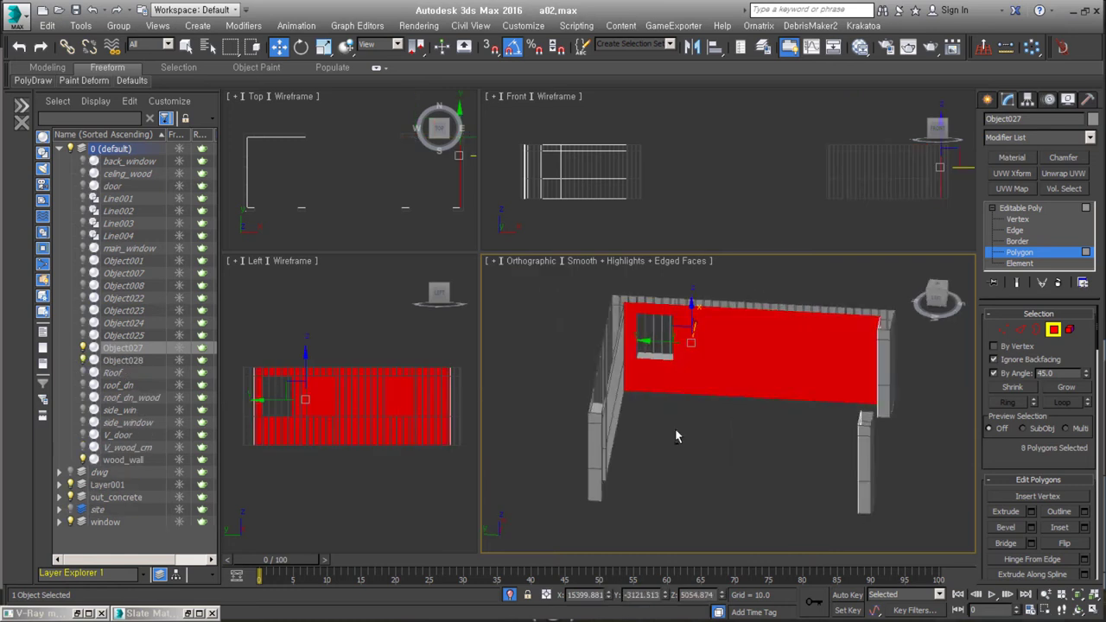
# Step: Detach the remaining wall panels, through Object034, then exit Polygon mode
pyautogui.rightClick(735, 444)
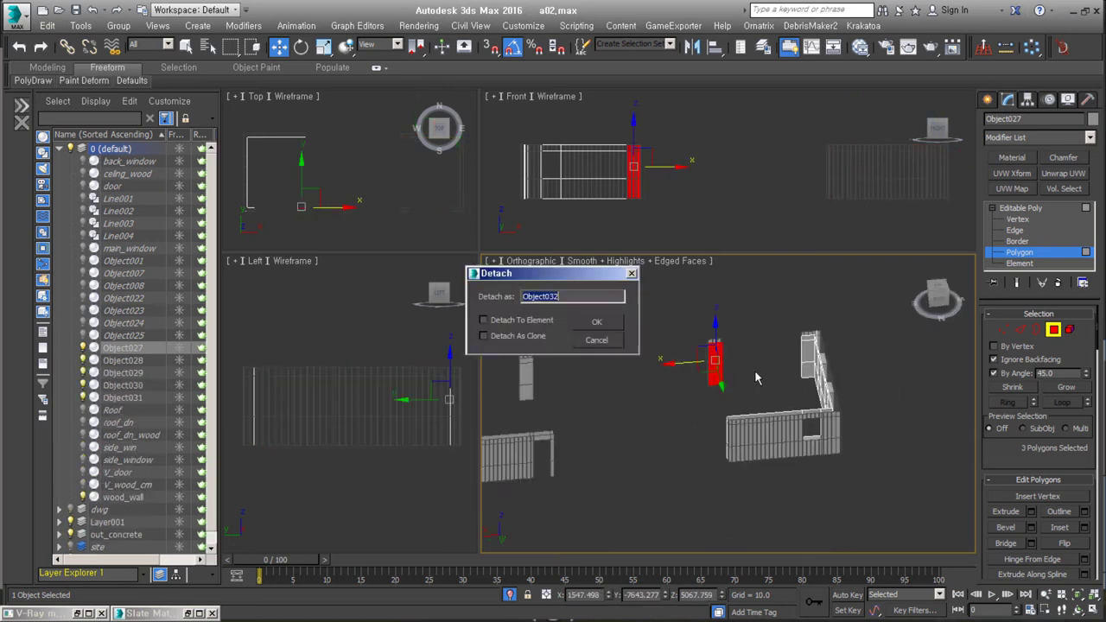
pyautogui.click(595, 313)
pyautogui.moveTo(595, 313)
pyautogui.keyDown('alt'); pyautogui.mouseDown(button='middle')
pyautogui.moveTo(788, 397)
pyautogui.moveTo(760, 406)
pyautogui.moveTo(605, 389)
pyautogui.moveTo(818, 347)
pyautogui.mouseUp(button='middle'); pyautogui.keyUp('alt')
pyautogui.click(788, 398)
pyautogui.rightClick(761, 406)
pyautogui.click(755, 403)
pyautogui.hotkey('ctrl', 'b')
# Step: Check the separated wall pieces and zoom in on the Object029 panel
pyautogui.keyDown('ctrl'); pyautogui.click(559, 385); pyautogui.keyUp('ctrl')
pyautogui.click(818, 348)
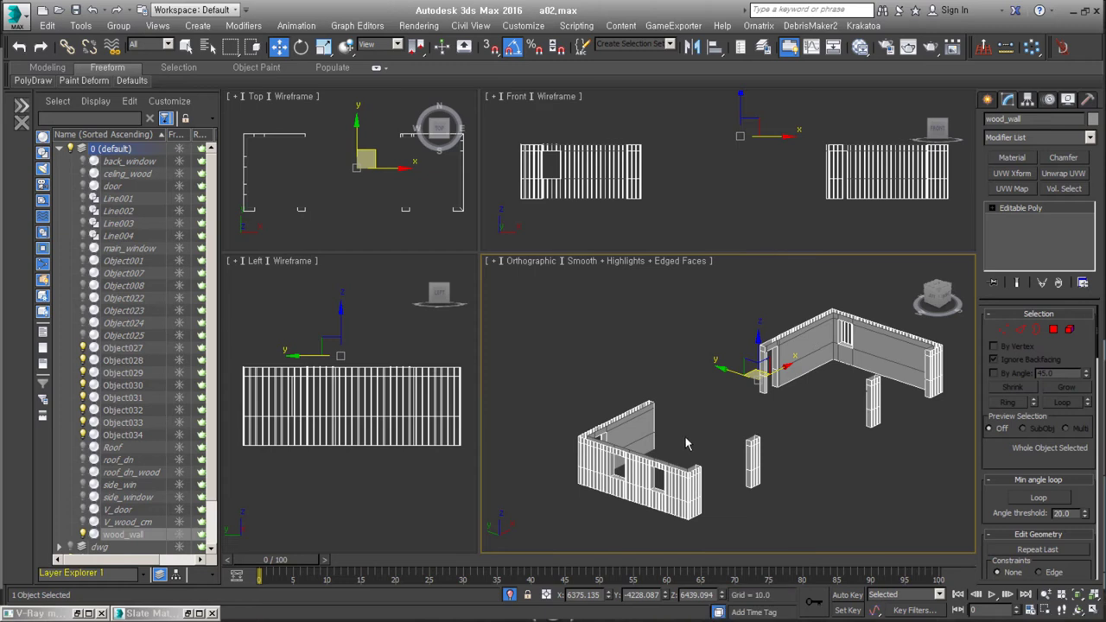
pyautogui.keyDown('alt'); pyautogui.moveTo(685, 443); pyautogui.dragTo(753, 472, button='middle'); pyautogui.keyUp('alt')
pyautogui.click(754, 472)
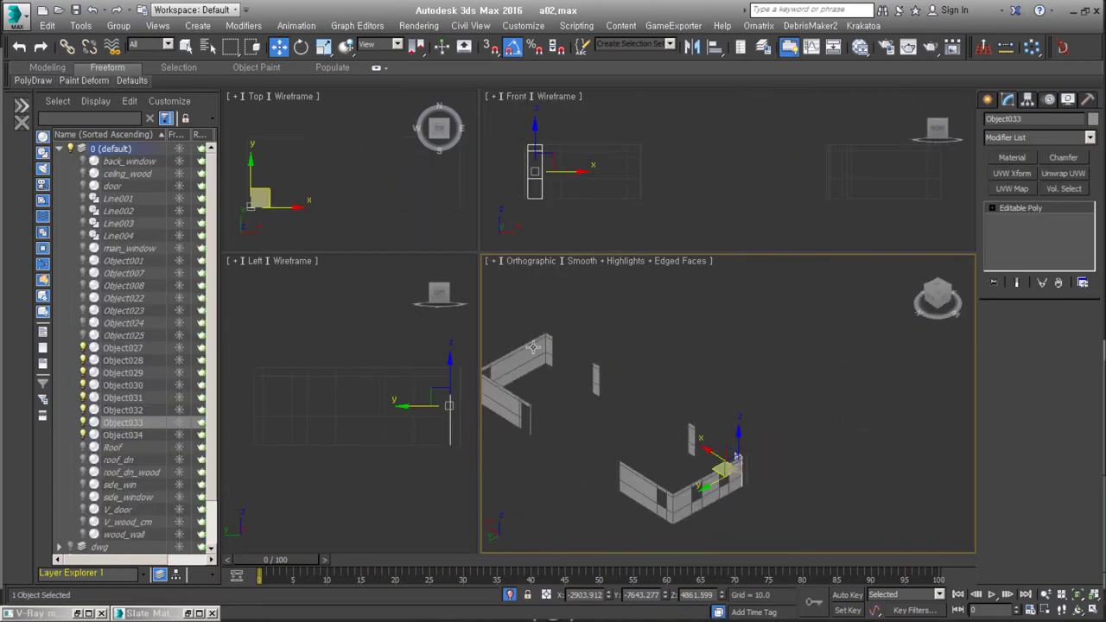
pyautogui.click(533, 347)
pyautogui.press('z')
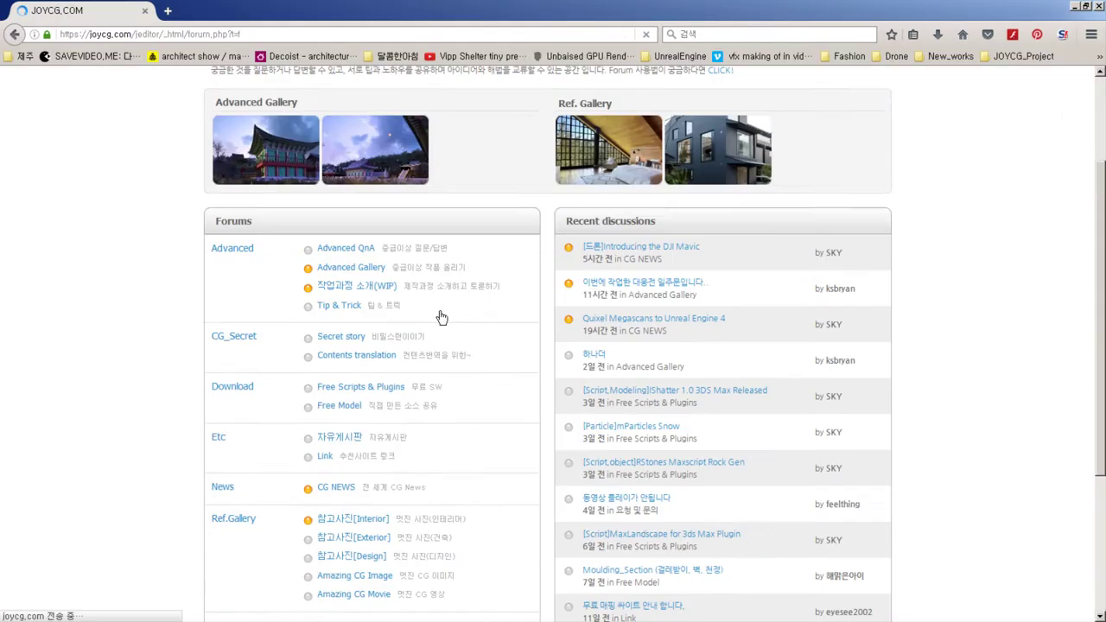
# Step: Open the JOYCG FloorGenerator forum post and the CG-Source site in a new tab
pyautogui.scroll(-5, 338, 173)
pyautogui.click(339, 173)
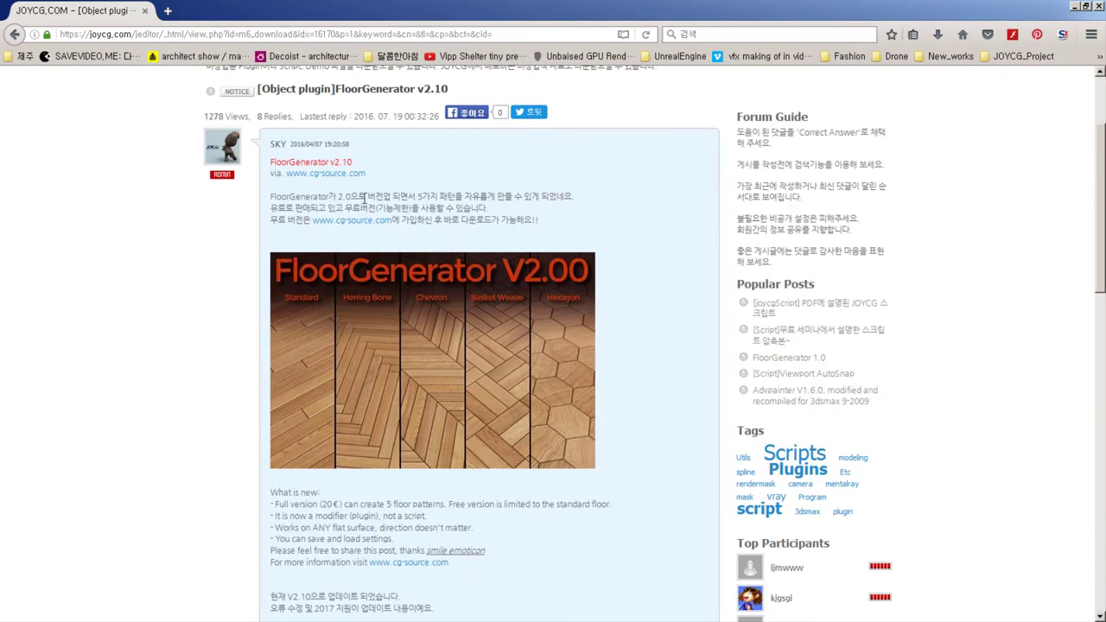
pyautogui.click(445, 259)
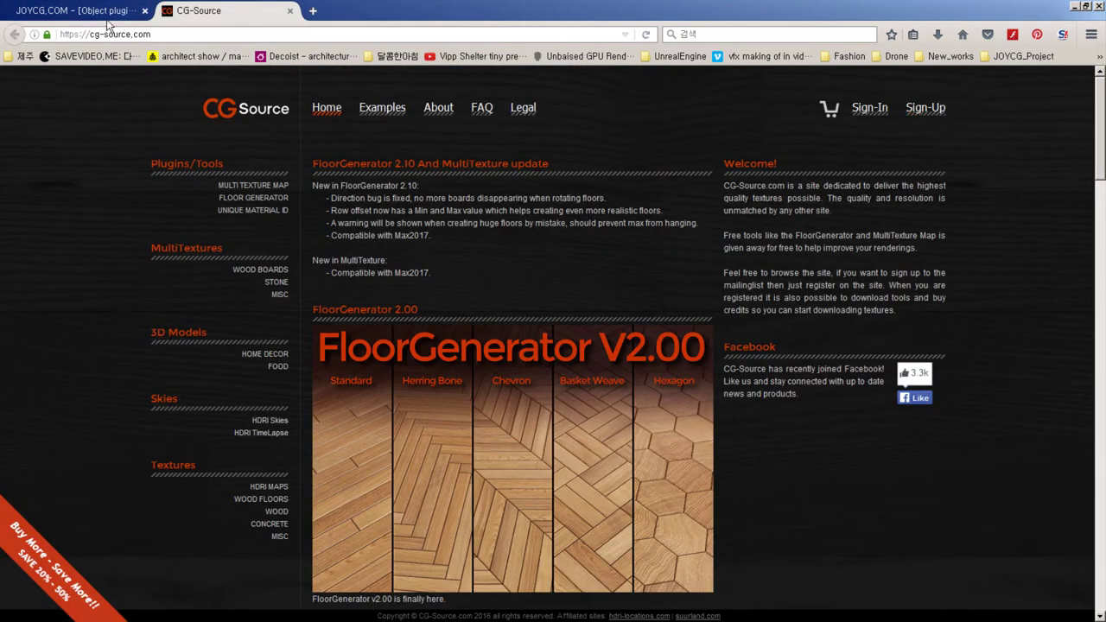
pyautogui.click(108, 12)
# Step: Add a FloorGenerator modifier to the Object029 wall panel
pyautogui.scroll(1, 482, 563)
pyautogui.scroll(3, 639, 467)
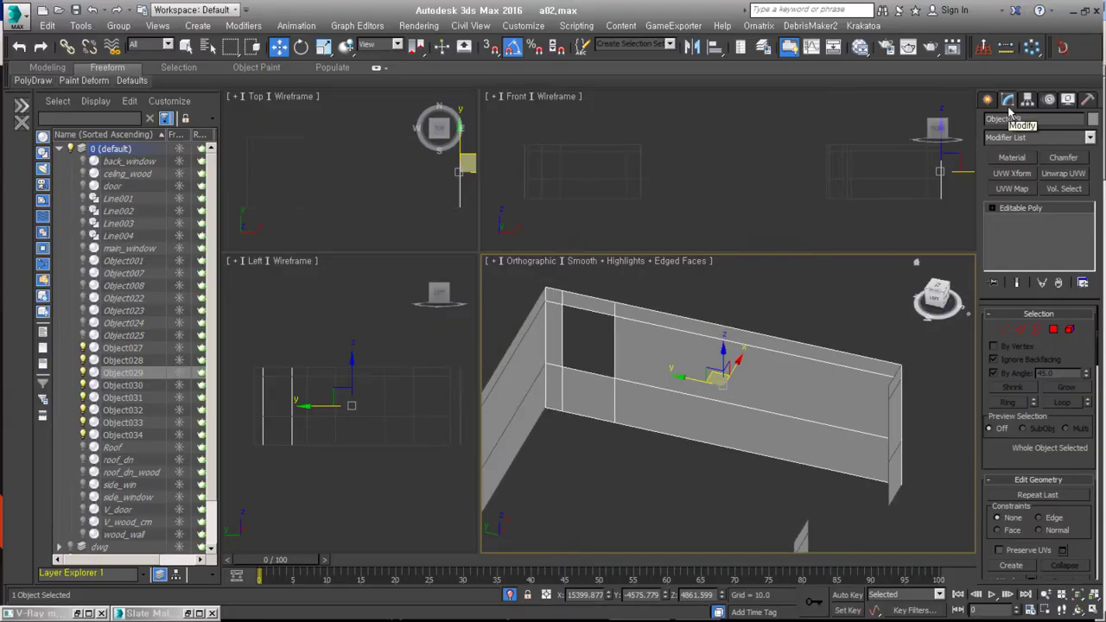
pyautogui.click(1033, 138)
pyautogui.click(1021, 229)
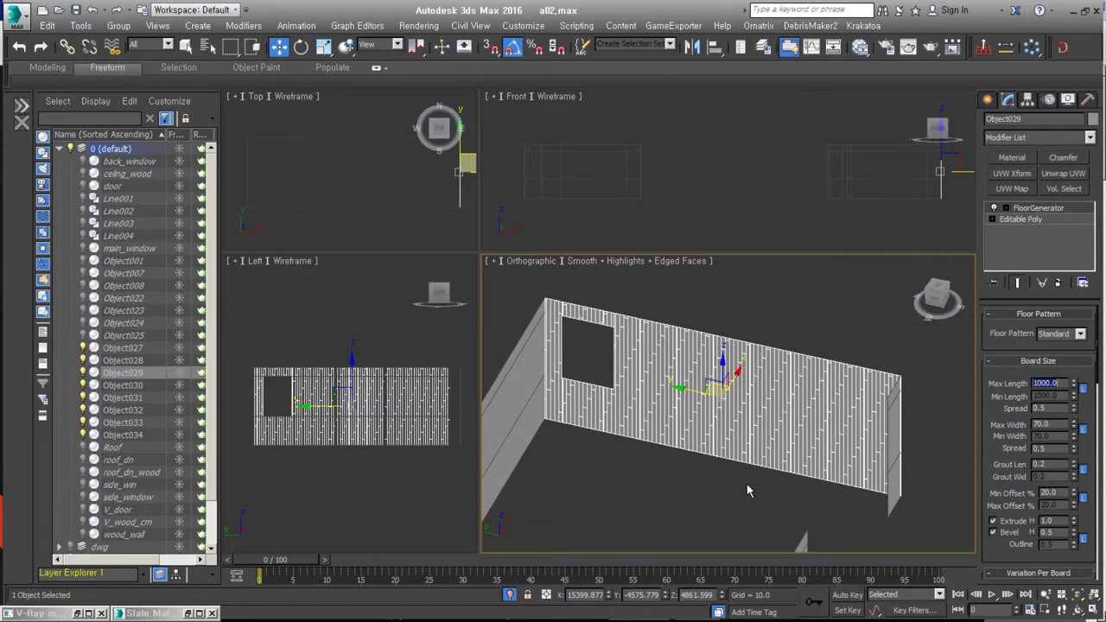
# Step: Set FloorGenerator Max Width 150 and Grout 1.0, toggle bevel, and reset Min Offset to 0
pyautogui.write('150')
pyautogui.scroll(-2, 1003, 450)
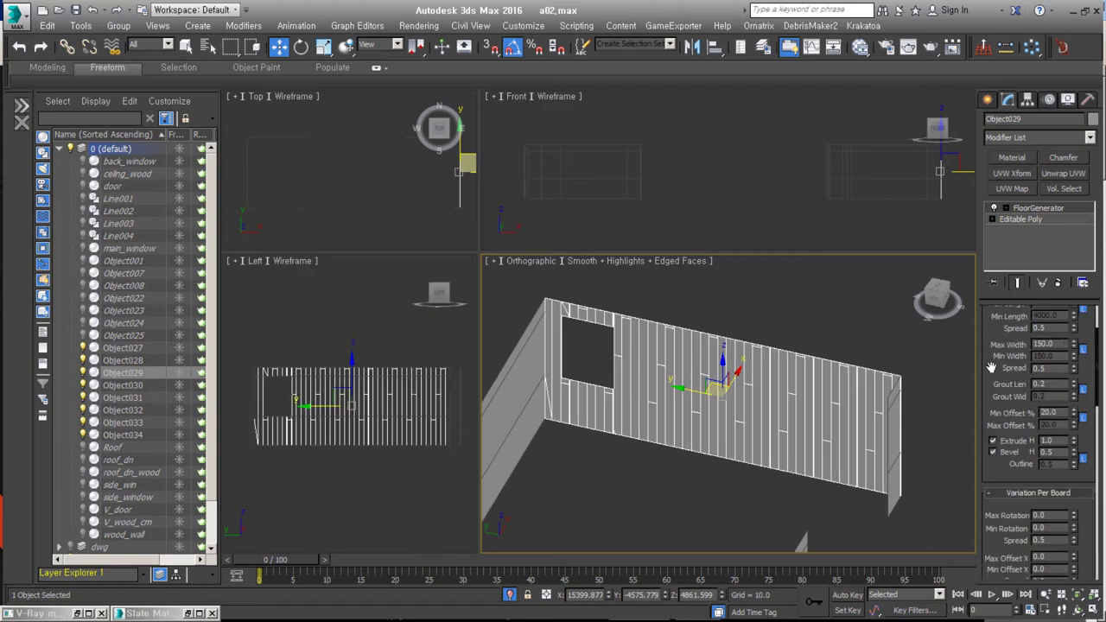
pyautogui.write('1')
pyautogui.click(1014, 453)
pyautogui.scroll(5, 820, 377)
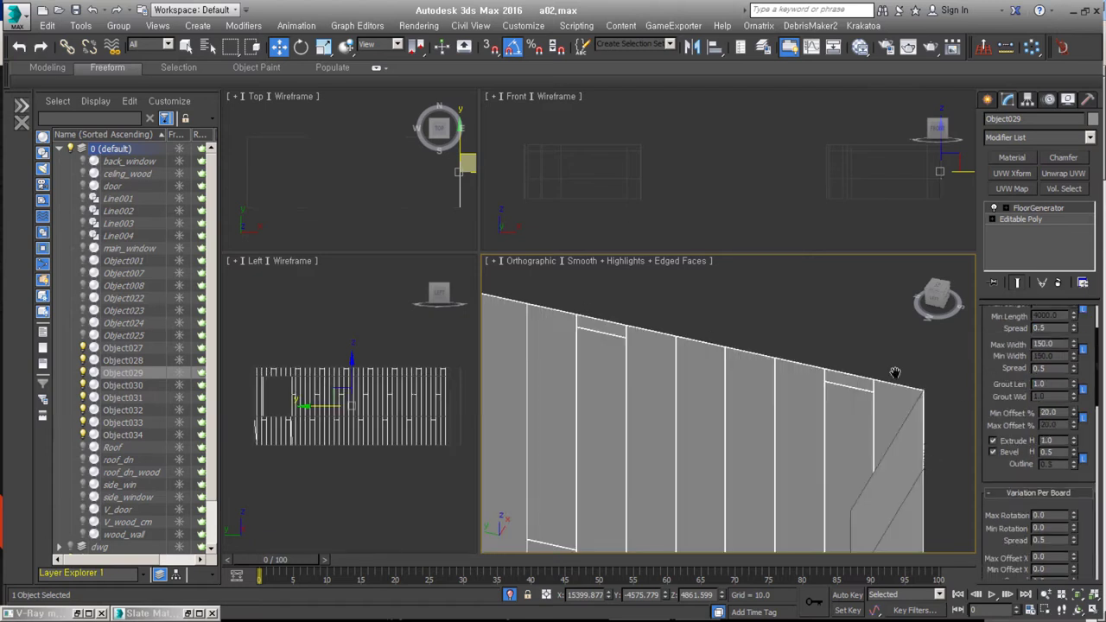
pyautogui.scroll(3, 820, 377)
pyautogui.scroll(3, 820, 382)
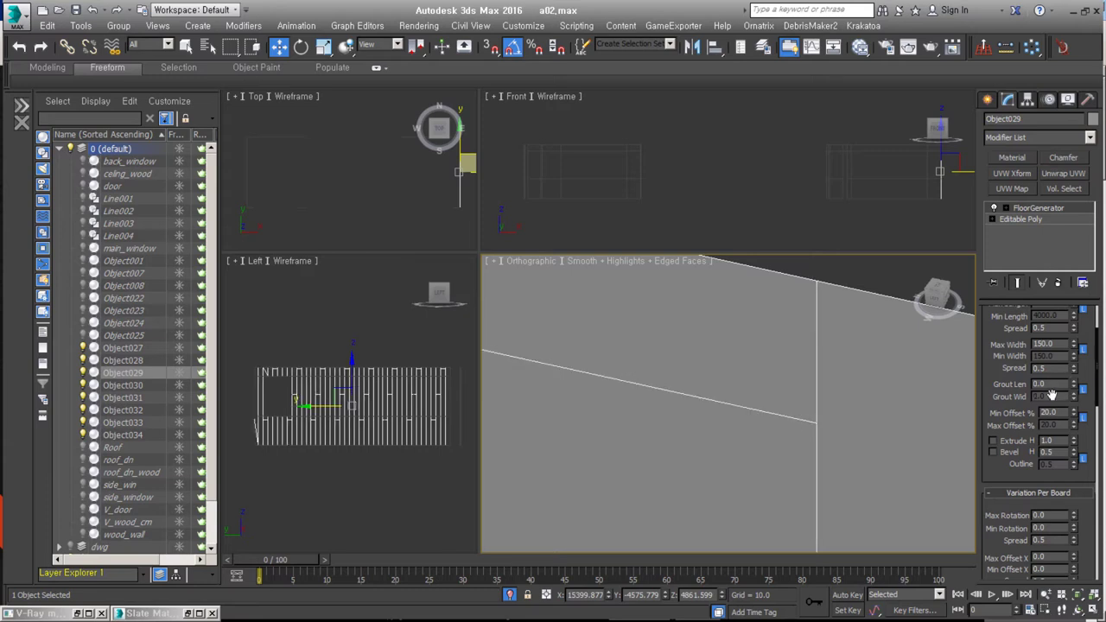
pyautogui.scroll(-10, 768, 468)
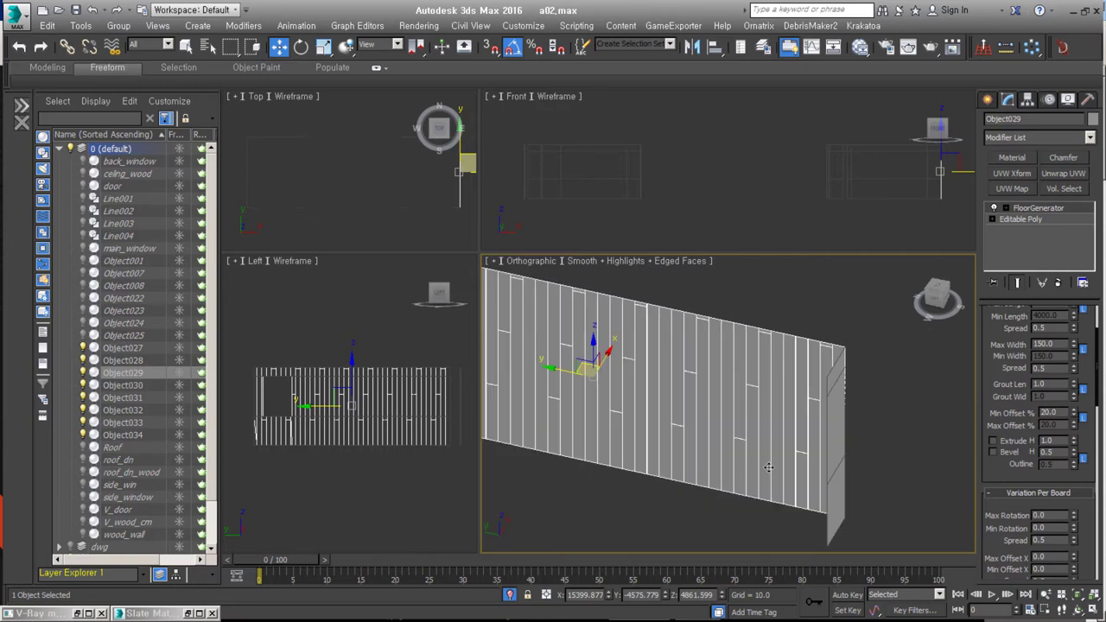
pyautogui.rightClick(1074, 413)
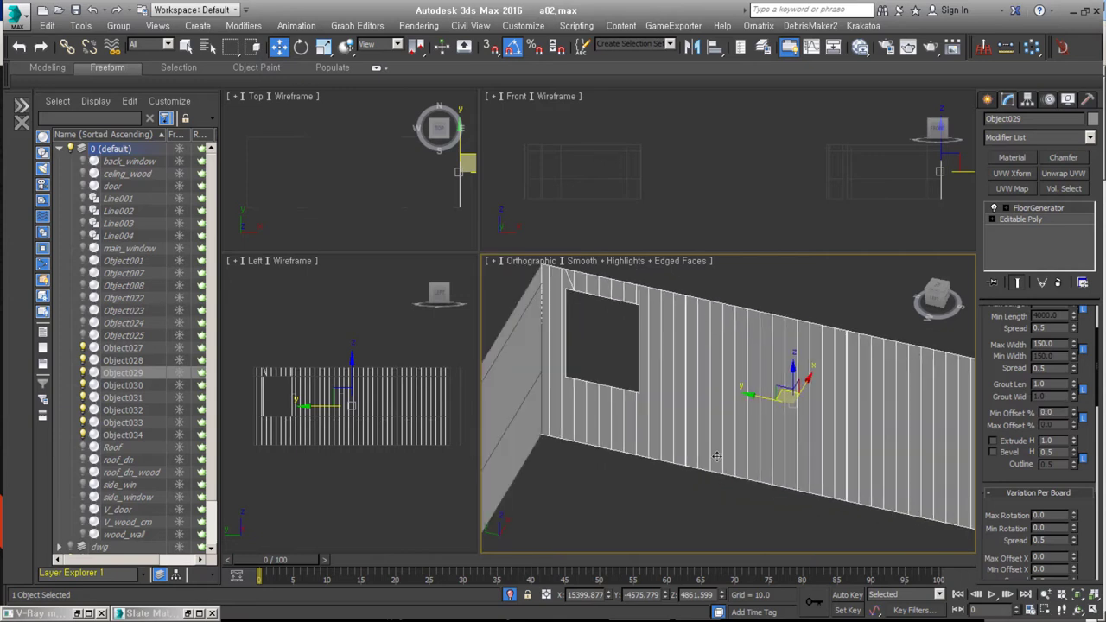
# Step: Set the board Direction to 90° on the adjoining Object030 wall
pyautogui.keyDown('alt'); pyautogui.moveTo(717, 456); pyautogui.dragTo(650, 380, button='middle'); pyautogui.keyUp('alt')
pyautogui.click(650, 380)
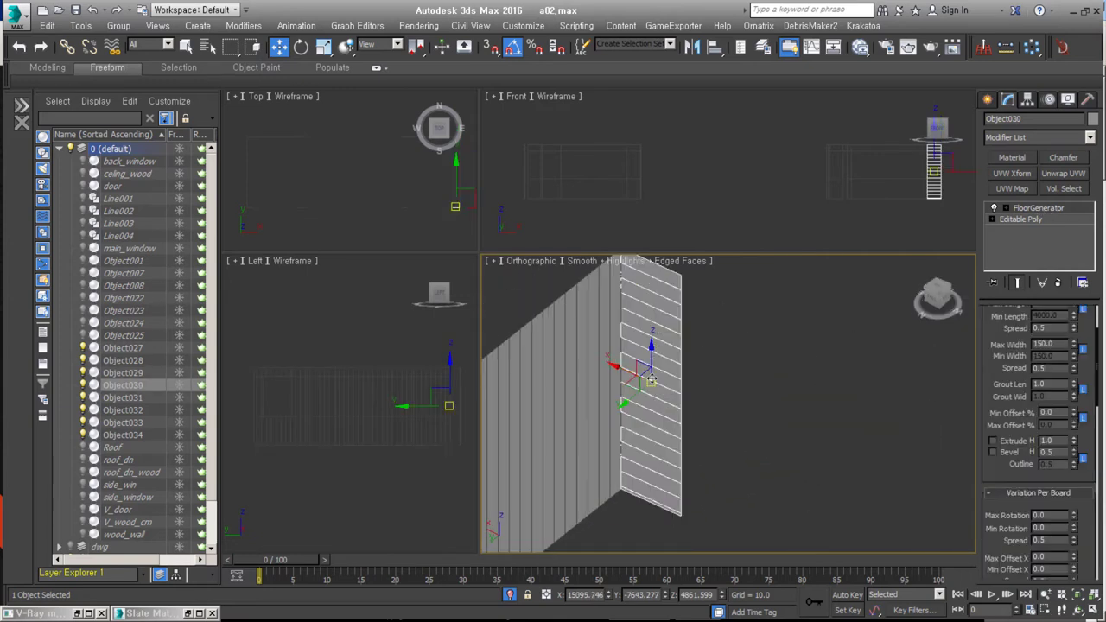
pyautogui.scroll(-5, 1053, 192)
pyautogui.write('90')
pyautogui.press('Return')
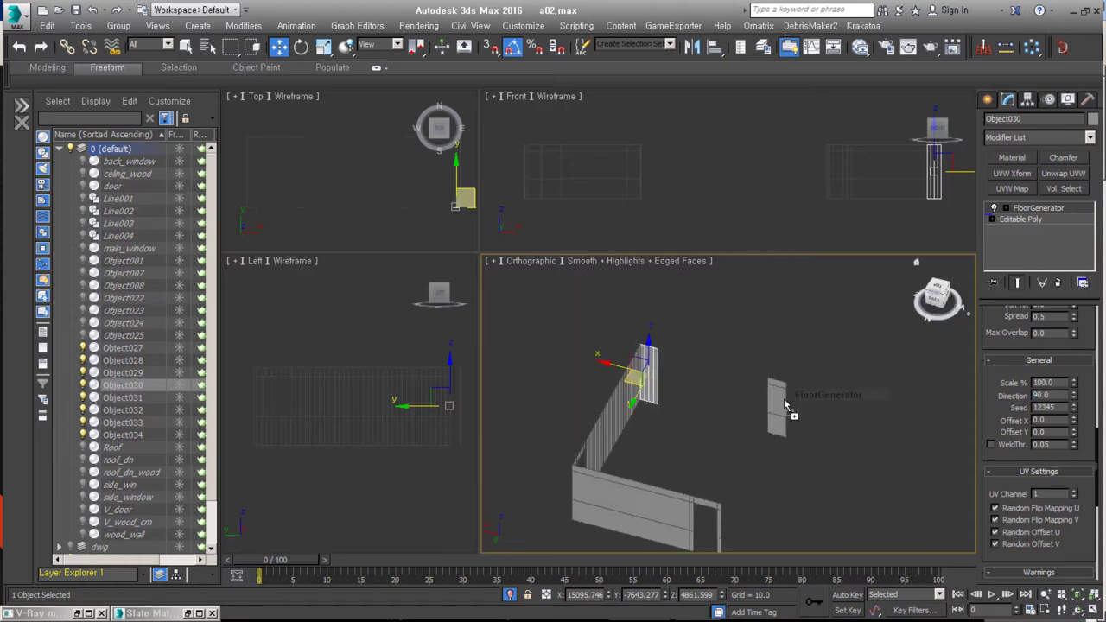
# Step: Apply FloorGenerator to Object027 and accept the non-planar mesh warning
pyautogui.keyDown('alt'); pyautogui.moveTo(778, 414); pyautogui.dragTo(827, 476, button='middle'); pyautogui.keyUp('alt')
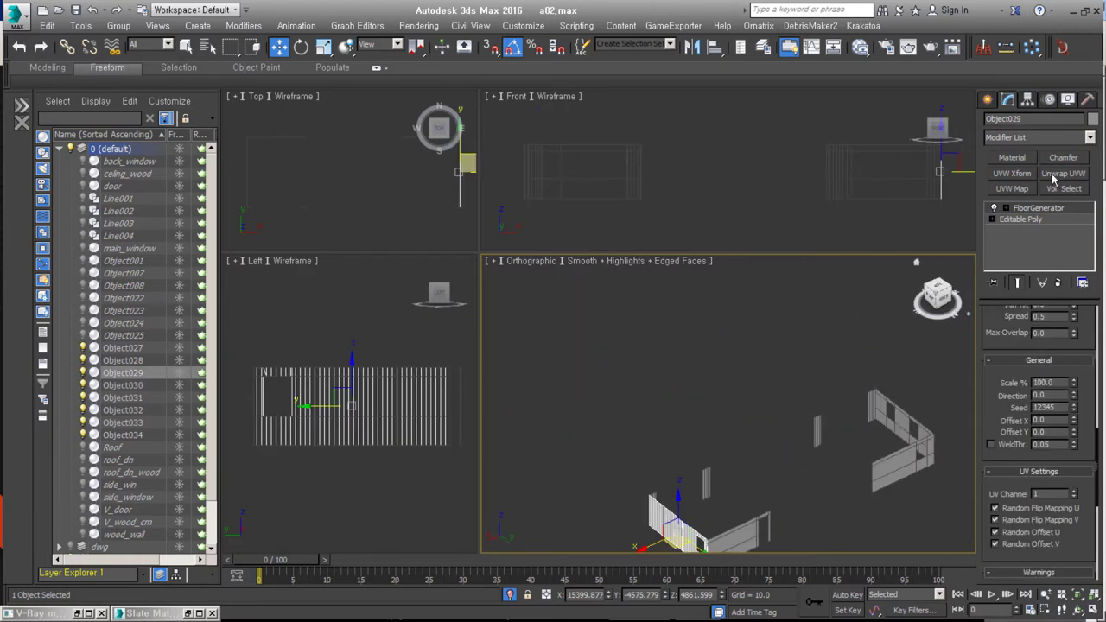
pyautogui.keyDown('alt'); pyautogui.moveTo(735, 406); pyautogui.dragTo(861, 365, button='middle'); pyautogui.keyUp('alt')
pyautogui.click(862, 365)
pyautogui.click(624, 383)
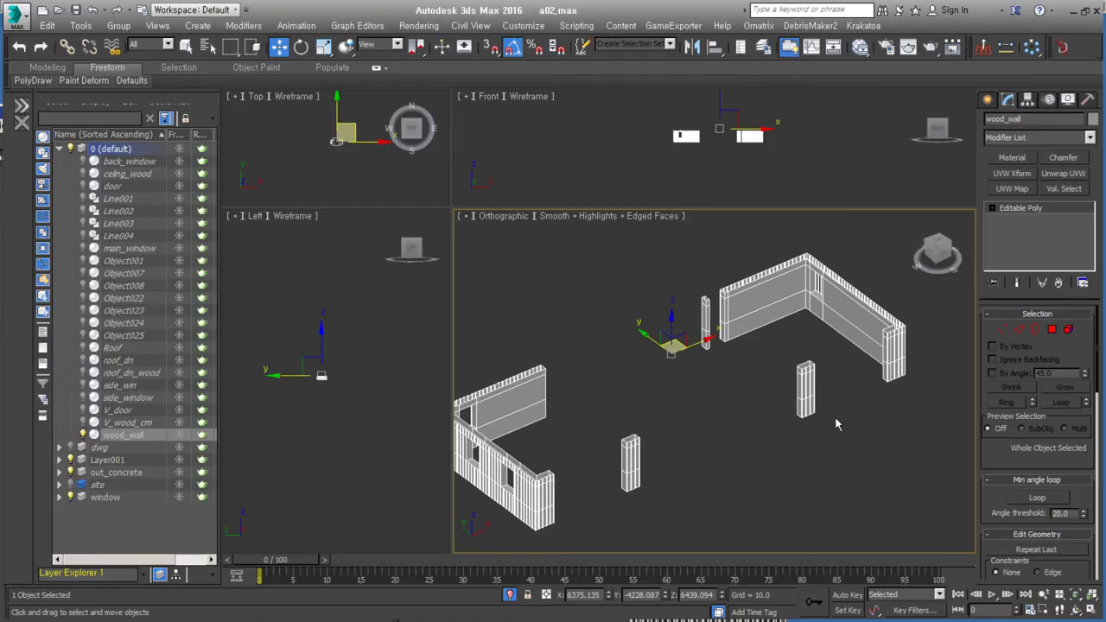
# Step: Detach more wall faces as separate objects, starting with Object027, then exit Polygon mode
pyautogui.scroll(5, 834, 416)
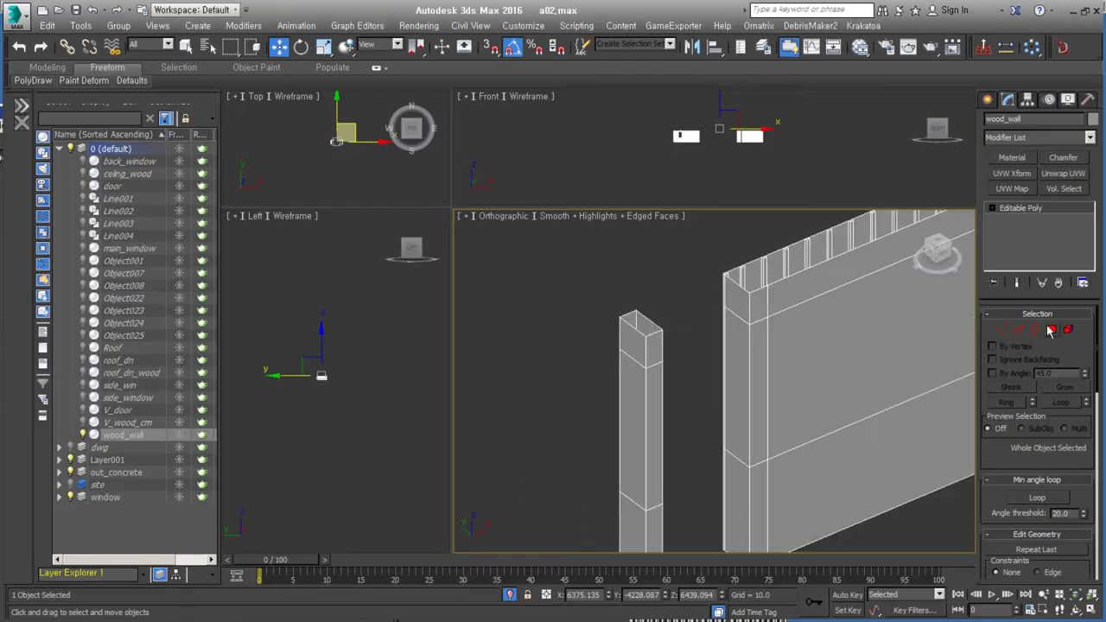
pyautogui.press('4')
pyautogui.moveTo(683, 406)
pyautogui.mouseDown(button='middle')
pyautogui.moveTo(704, 429)
pyautogui.moveTo(713, 353)
pyautogui.mouseUp(button='middle')
pyautogui.scroll(-5, 704, 429)
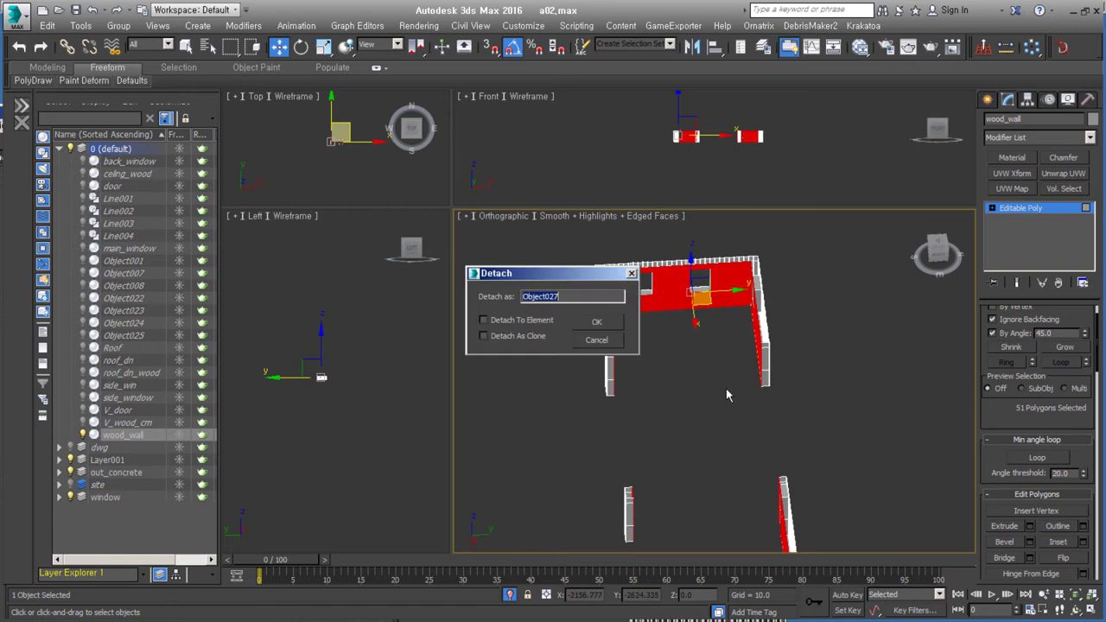
pyautogui.press('Return')
pyautogui.moveTo(726, 388)
pyautogui.keyDown('alt'); pyautogui.mouseDown(button='middle')
pyautogui.moveTo(670, 402)
pyautogui.moveTo(820, 434)
pyautogui.moveTo(799, 540)
pyautogui.moveTo(685, 492)
pyautogui.mouseUp(button='middle'); pyautogui.keyUp('alt')
pyautogui.press('Return')
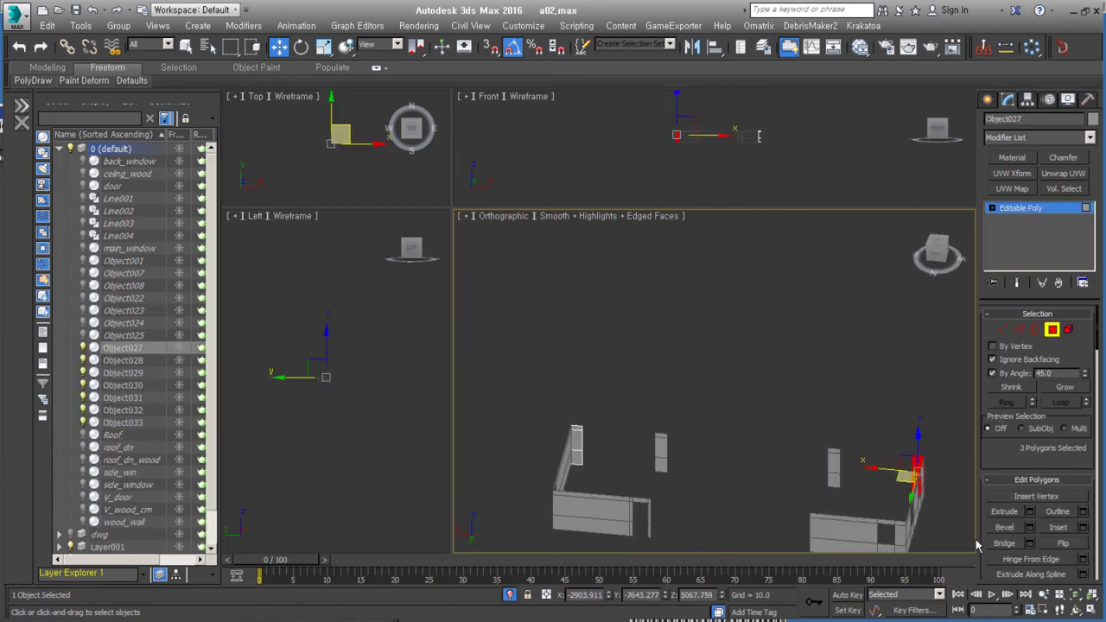
pyautogui.press('Return')
# Step: Add FloorGenerator to Object030 with a maximum board width of 150
pyautogui.keyDown('alt'); pyautogui.moveTo(930, 545); pyautogui.dragTo(708, 423, button='middle'); pyautogui.keyUp('alt')
pyautogui.click(874, 354)
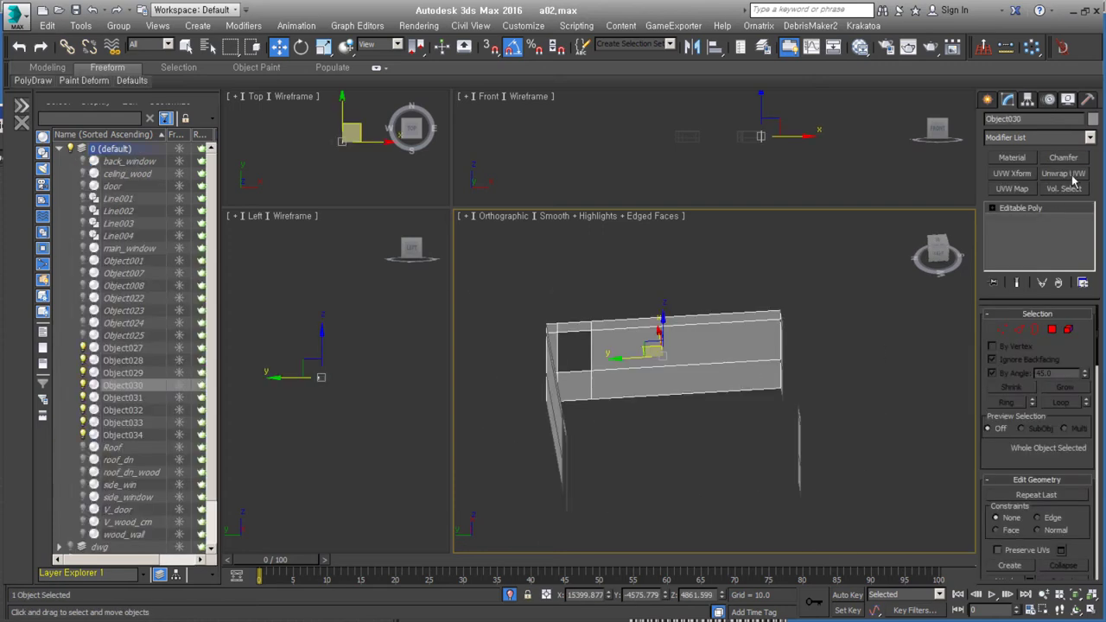
pyautogui.click(1048, 140)
pyautogui.click(1028, 321)
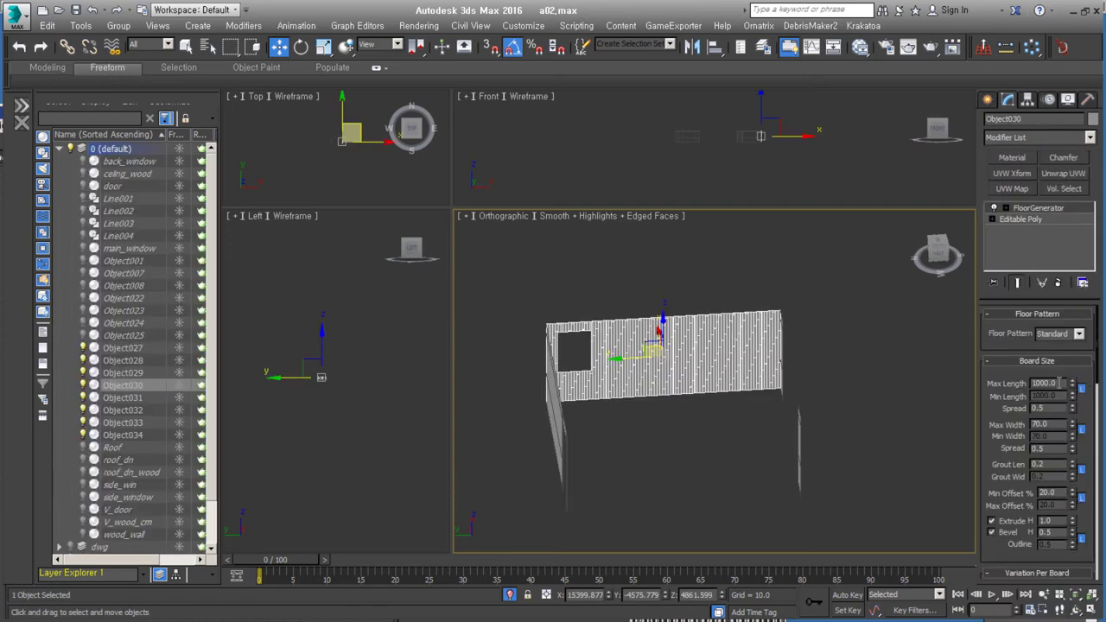
pyautogui.doubleClick(1052, 424)
pyautogui.write('150')
pyautogui.press('Return')
# Step: Attach all the other wall pieces to Object030 through the Attach List
pyautogui.keyDown('alt'); pyautogui.moveTo(940, 501); pyautogui.dragTo(778, 432, button='middle'); pyautogui.keyUp('alt')
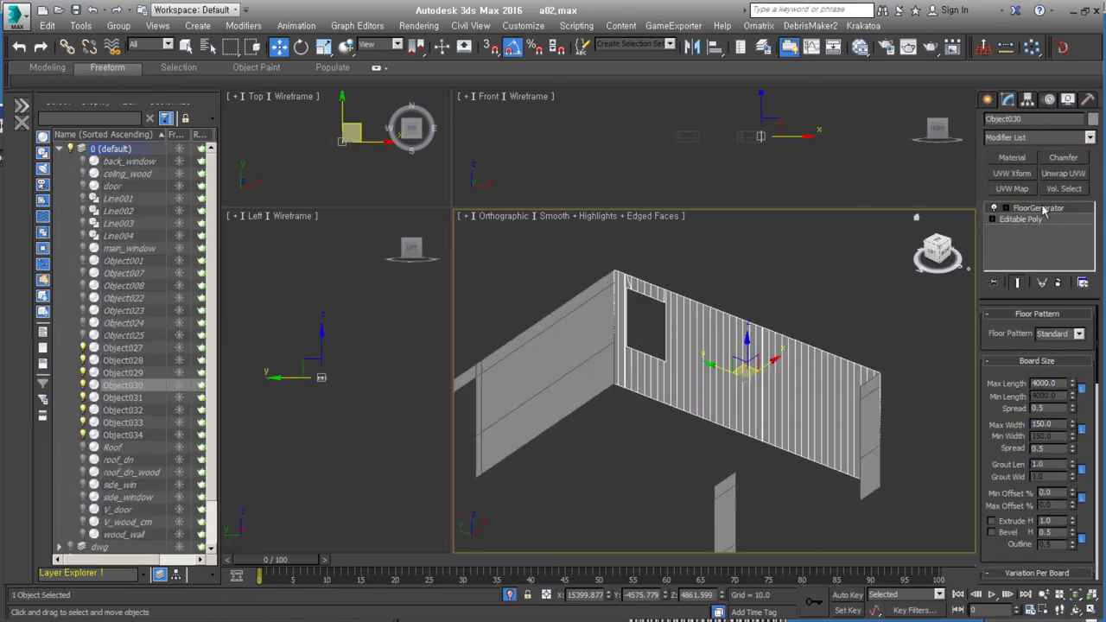
pyautogui.click(597, 389)
pyautogui.keyDown('alt'); pyautogui.moveTo(596, 389); pyautogui.dragTo(736, 356, button='middle'); pyautogui.keyUp('alt')
pyautogui.click(728, 357)
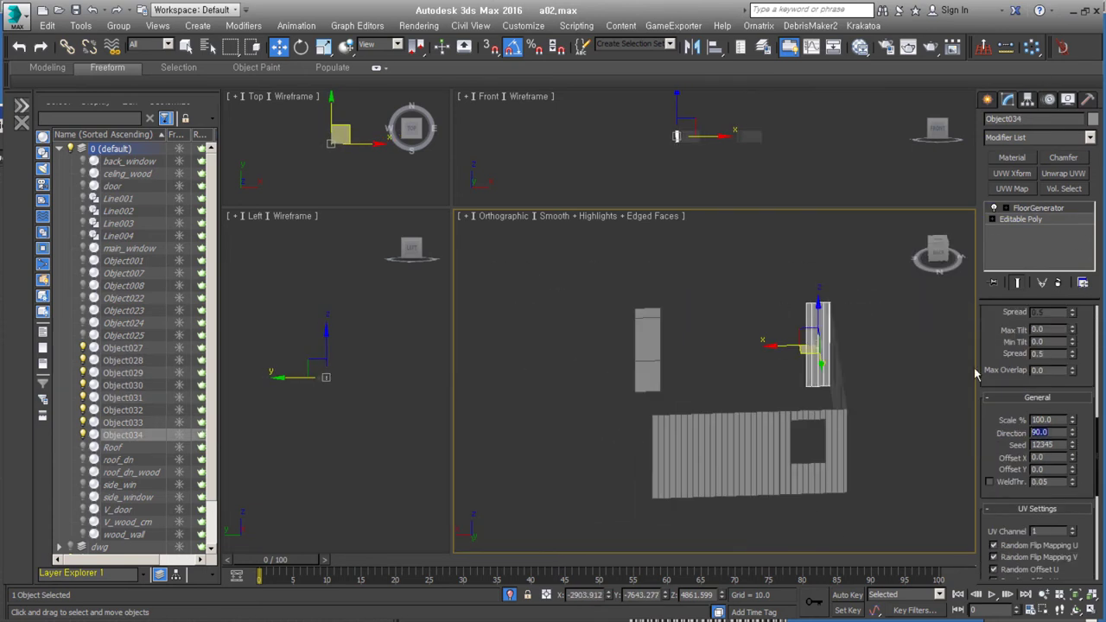
pyautogui.click(736, 359)
pyautogui.moveTo(949, 476)
pyautogui.keyDown('alt'); pyautogui.mouseDown(button='middle')
pyautogui.moveTo(799, 389)
pyautogui.moveTo(688, 403)
pyautogui.mouseUp(button='middle'); pyautogui.keyUp('alt')
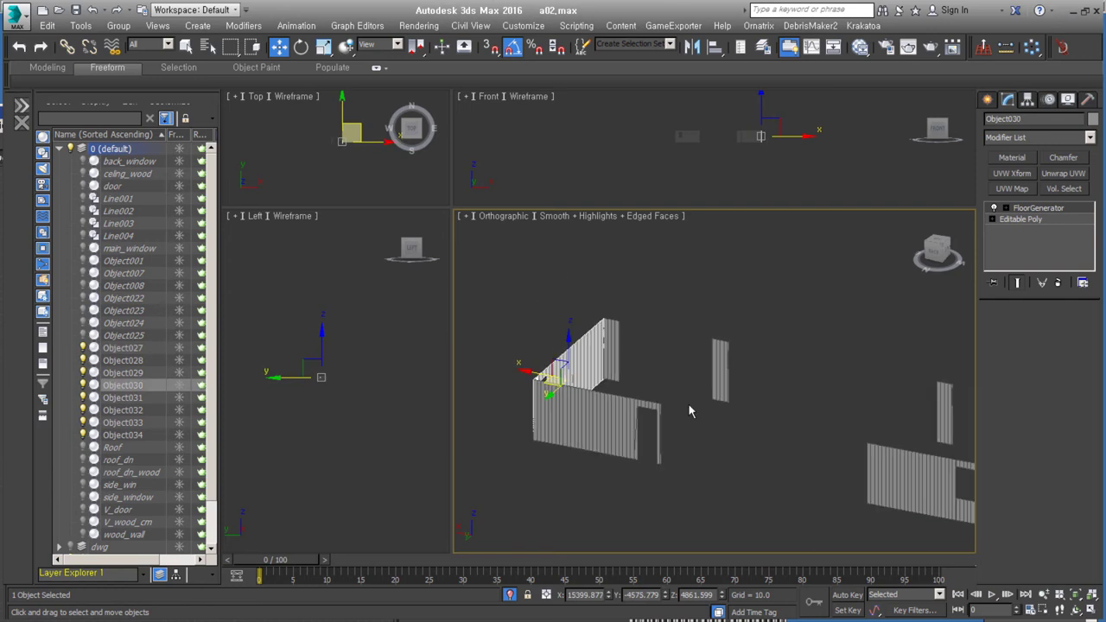
pyautogui.click(692, 394)
pyautogui.click(1030, 499)
pyautogui.hotkey('ctrl', 'a')
pyautogui.click(260, 390)
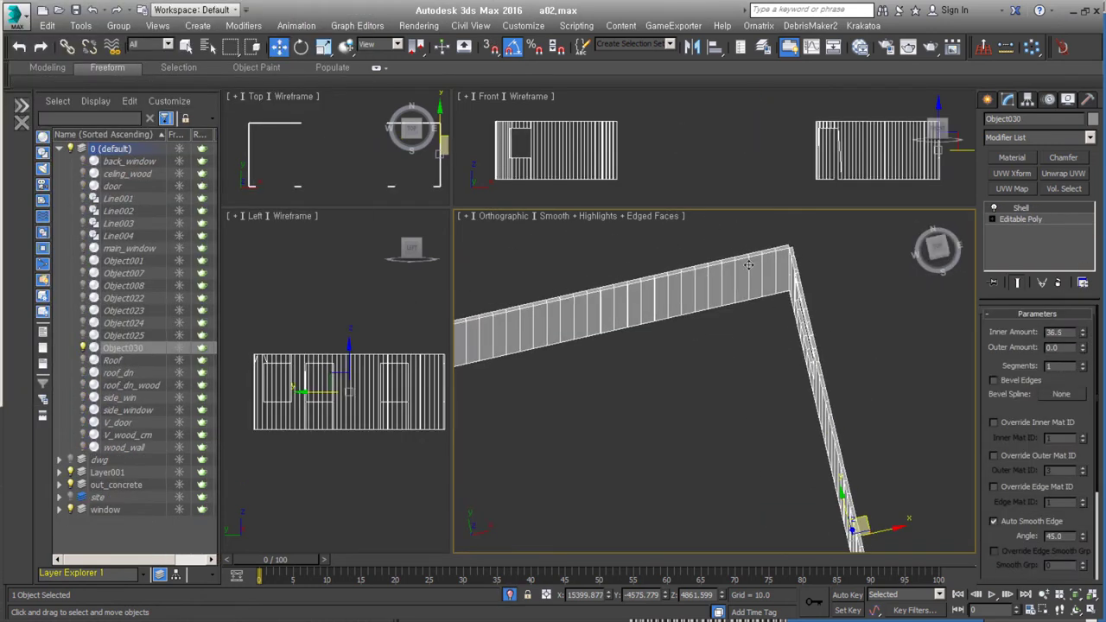
# Step: Collapse the Shell modifier into Object030's Editable Poly
pyautogui.scroll(5, 748, 265)
pyautogui.scroll(3, 789, 346)
pyautogui.scroll(-5, 1037, 484)
pyautogui.click(1037, 540)
pyautogui.click(1020, 251)
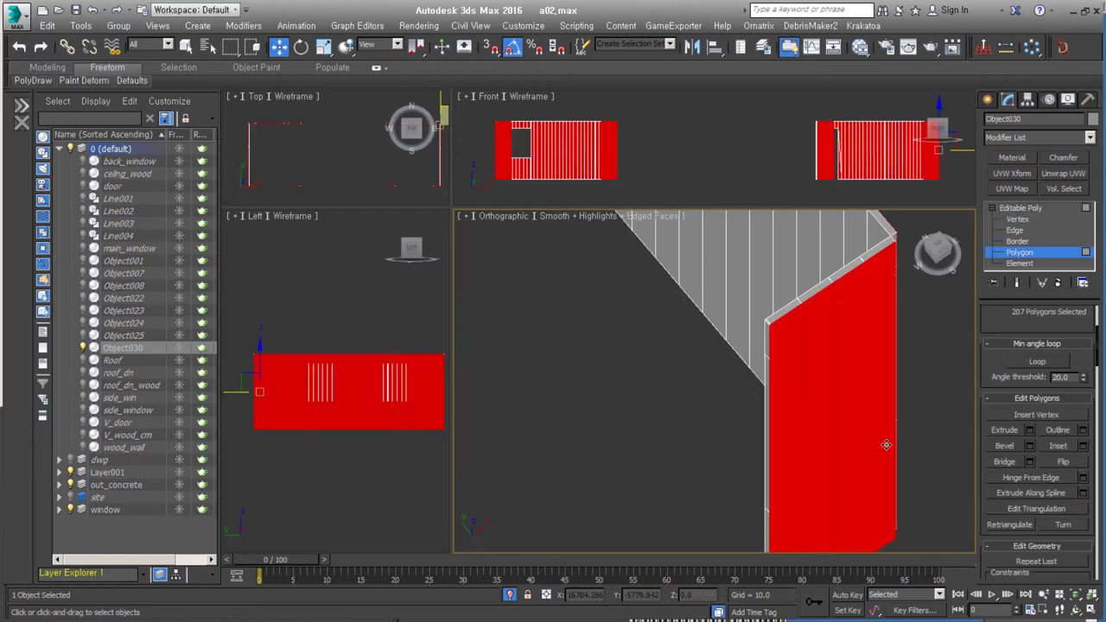
pyautogui.click(1022, 255)
pyautogui.scroll(-5, 859, 400)
pyautogui.scroll(5, 859, 399)
pyautogui.scroll(3, 778, 362)
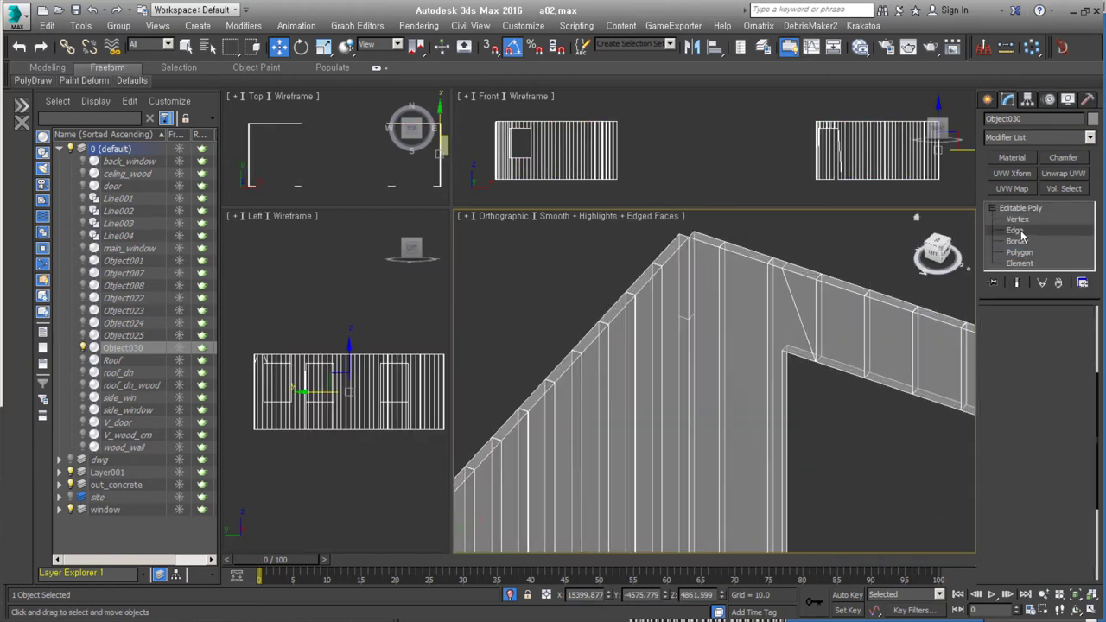
# Step: Inspect the plank edges at Edge level from another angle
pyautogui.click(1016, 231)
pyautogui.press('q')
pyautogui.click(683, 320)
pyautogui.moveTo(669, 294)
pyautogui.keyDown('alt'); pyautogui.mouseDown(button='middle')
pyautogui.moveTo(744, 329)
pyautogui.moveTo(787, 471)
pyautogui.moveTo(728, 340)
pyautogui.moveTo(640, 390)
pyautogui.moveTo(780, 323)
pyautogui.moveTo(689, 423)
pyautogui.moveTo(553, 327)
pyautogui.moveTo(623, 353)
pyautogui.moveTo(565, 329)
pyautogui.moveTo(808, 289)
pyautogui.moveTo(302, 420)
pyautogui.moveTo(619, 364)
pyautogui.moveTo(724, 415)
pyautogui.moveTo(704, 308)
pyautogui.moveTo(820, 407)
pyautogui.moveTo(1021, 431)
pyautogui.moveTo(746, 377)
pyautogui.moveTo(799, 374)
pyautogui.mouseUp(button='middle'); pyautogui.keyUp('alt')
pyautogui.scroll(5, 808, 289)
pyautogui.scroll(4, 619, 363)
pyautogui.scroll(-4, 704, 309)
pyautogui.scroll(4, 799, 374)
# Step: Select a single vertical plank strip at Polygon level, check the wall top, then exit
pyautogui.click(1016, 232)
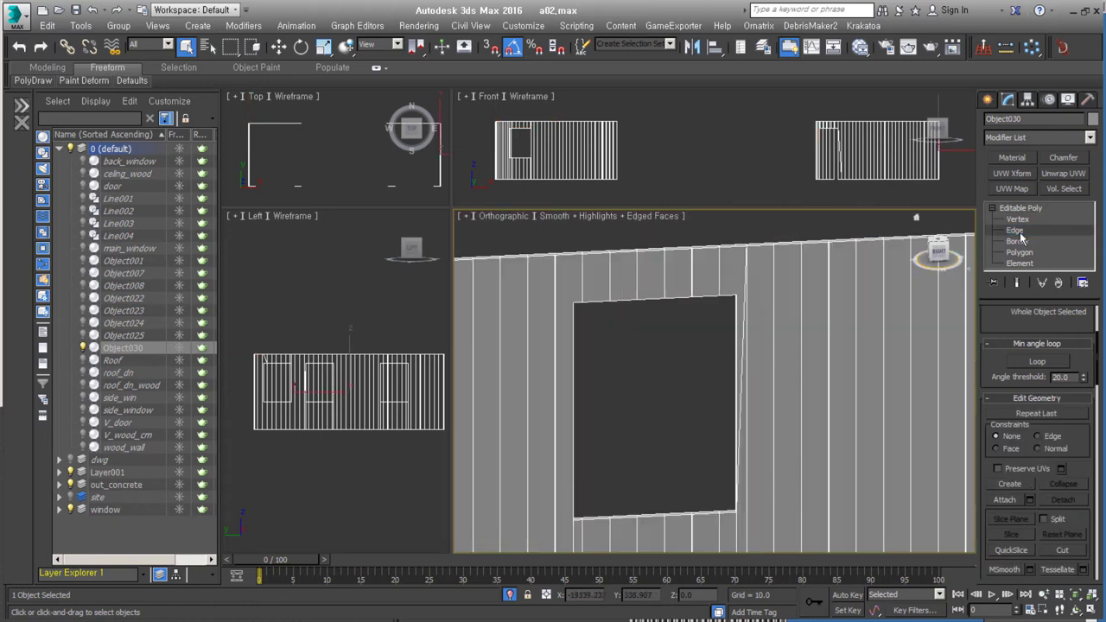
pyautogui.click(1016, 240)
pyautogui.scroll(-3, 731, 472)
pyautogui.keyDown('alt'); pyautogui.moveTo(731, 472); pyautogui.dragTo(731, 458, button='middle'); pyautogui.keyUp('alt')
pyautogui.click(1020, 251)
pyautogui.click(817, 308)
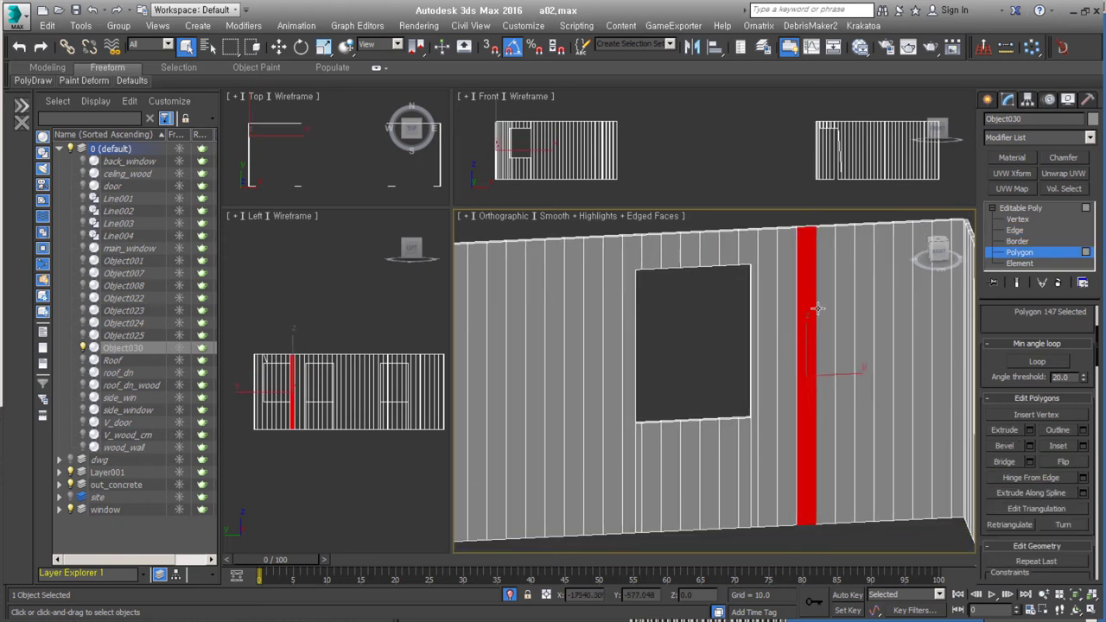
pyautogui.scroll(3, 818, 308)
pyautogui.keyDown('alt'); pyautogui.moveTo(818, 308); pyautogui.dragTo(792, 438, button='middle'); pyautogui.keyUp('alt')
pyautogui.scroll(-2, 778, 380)
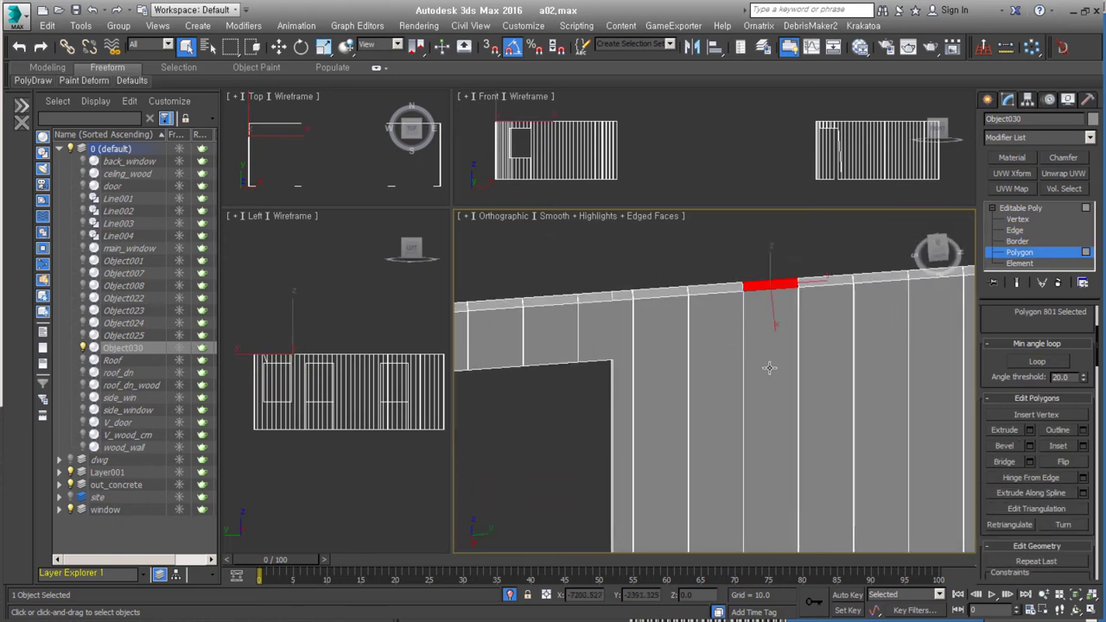
pyautogui.scroll(-2, 741, 297)
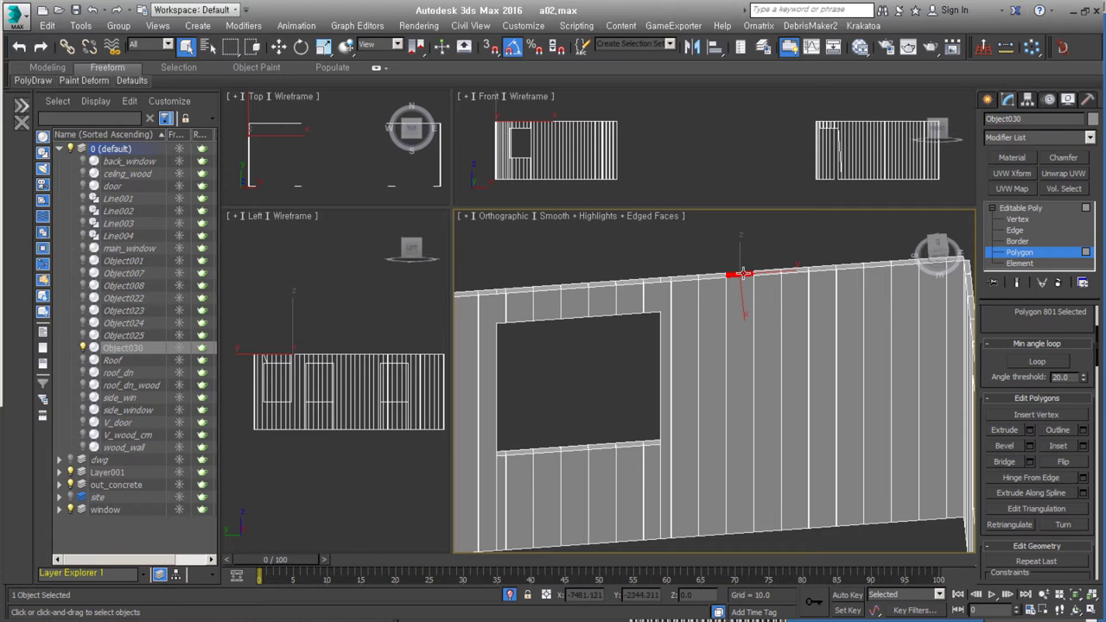
pyautogui.scroll(-2, 751, 308)
pyautogui.click(1021, 208)
# Step: Try a box UVW Map on the wall, then undo it
pyautogui.scroll(-2, 752, 346)
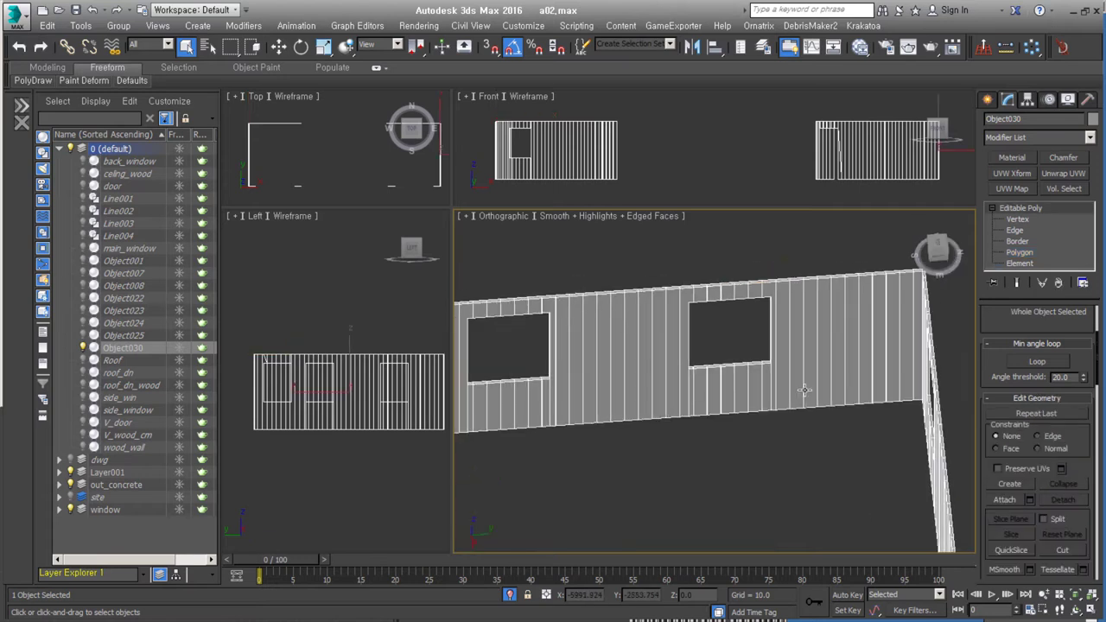
pyautogui.click(1012, 189)
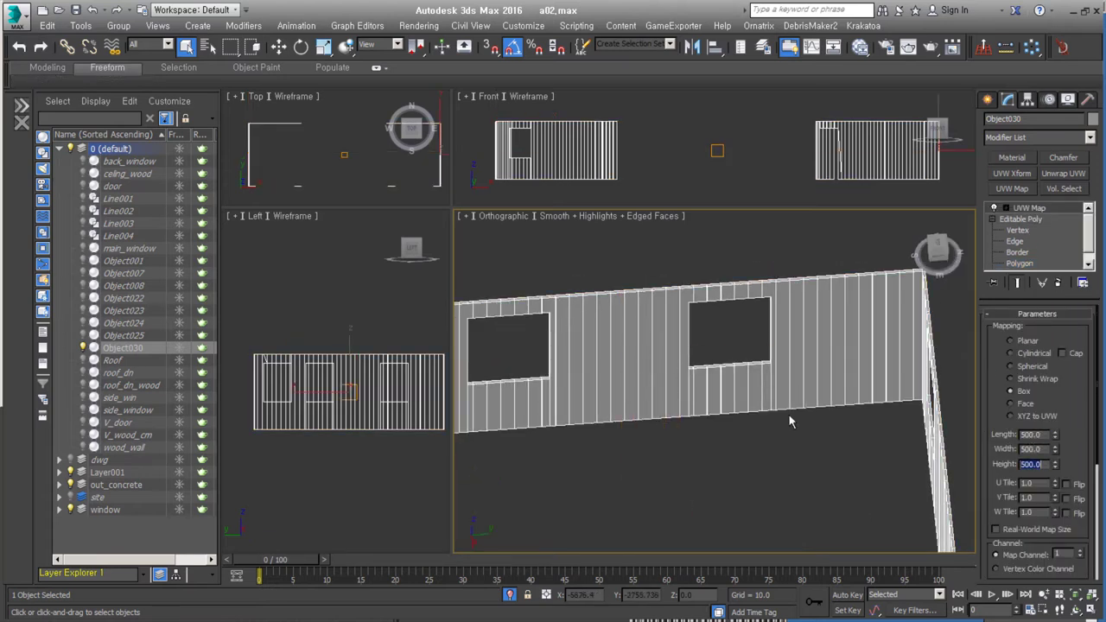
pyautogui.scroll(-5, 735, 419)
pyautogui.hotkey('ctrl', 'z')
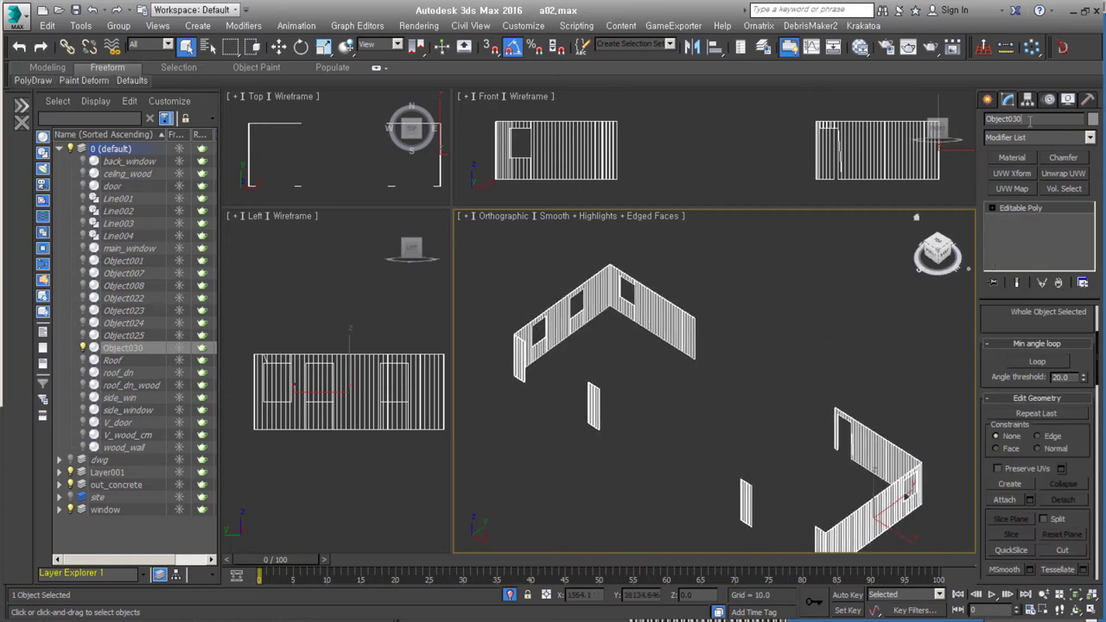
pyautogui.write('n_woodwall')
pyautogui.scroll(3, 711, 346)
# Step: Add Unwrap UVW and pack the plank UVs with Rotate enabled
pyautogui.click(1064, 173)
pyautogui.click(1053, 474)
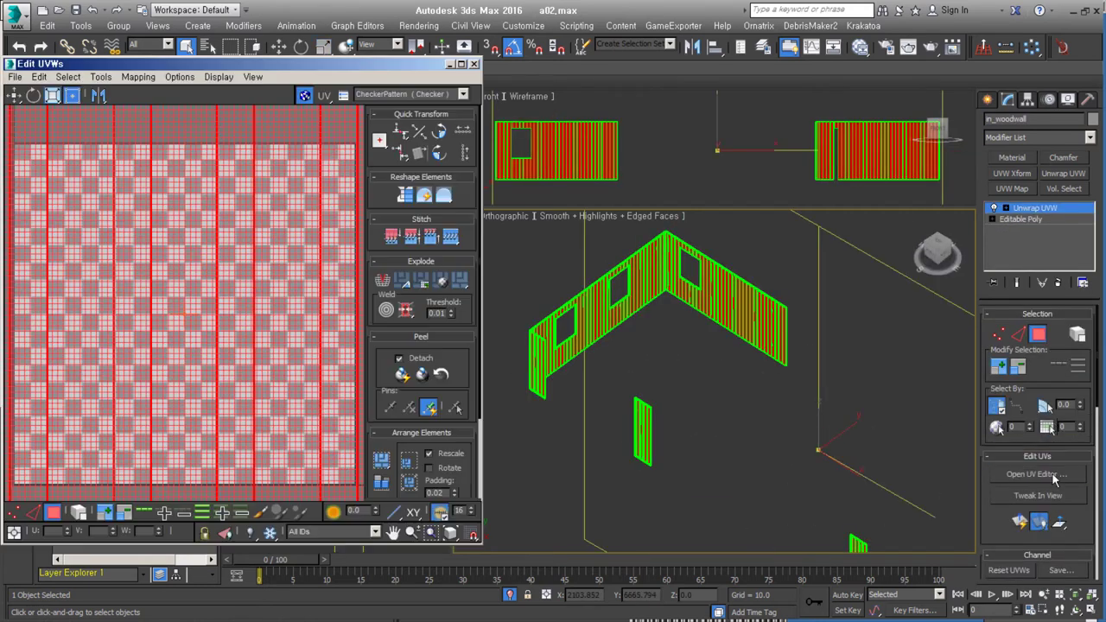
pyautogui.click(411, 486)
pyautogui.click(473, 65)
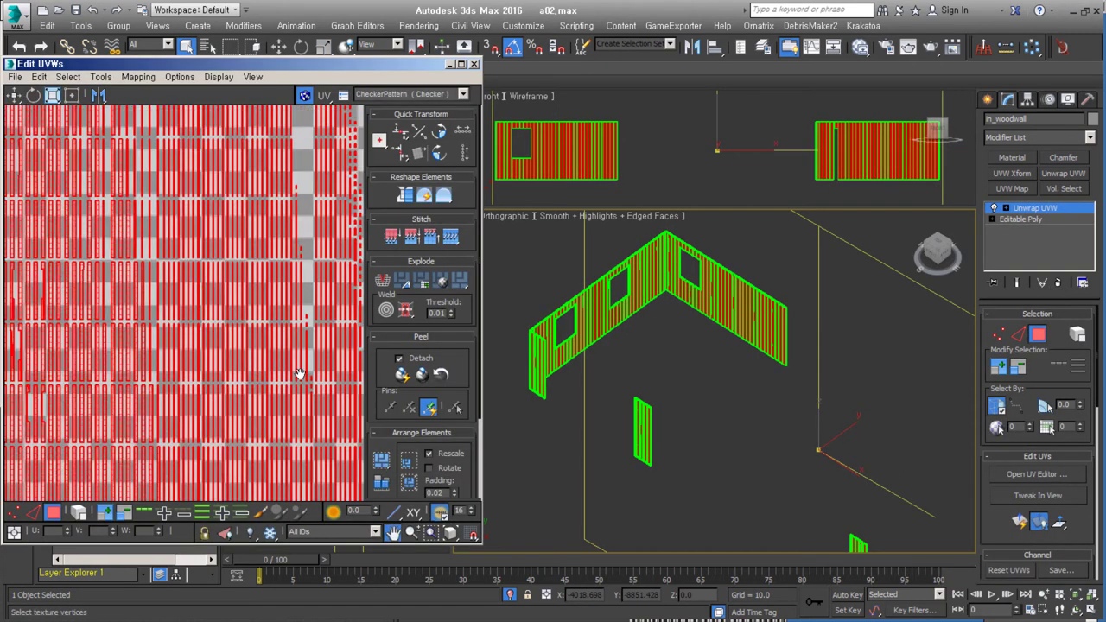
pyautogui.click(429, 467)
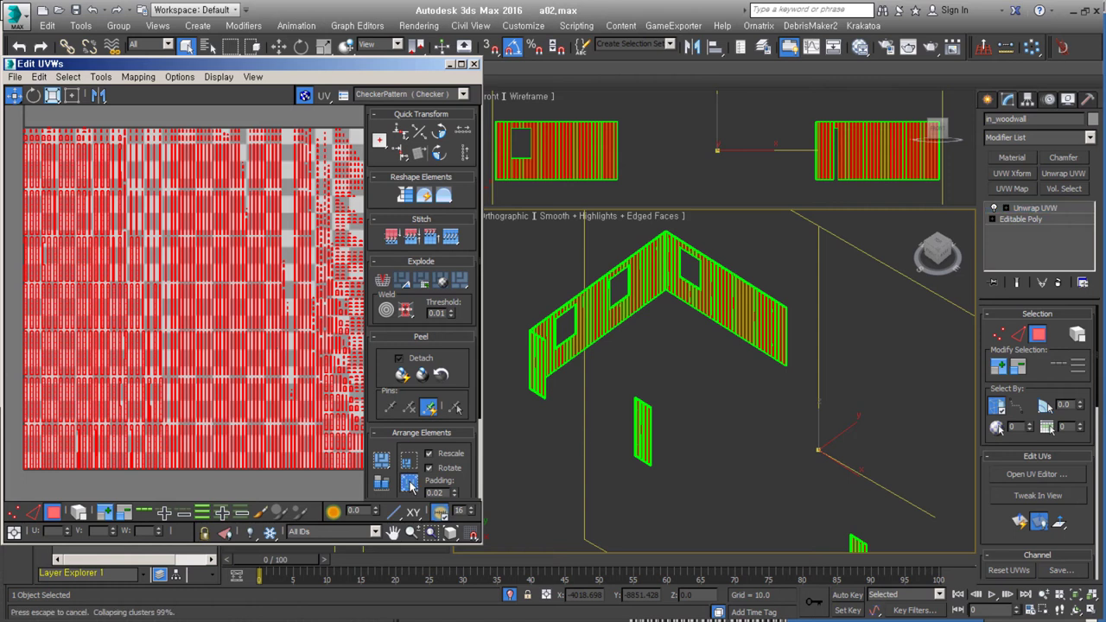
pyautogui.scroll(-3, 271, 340)
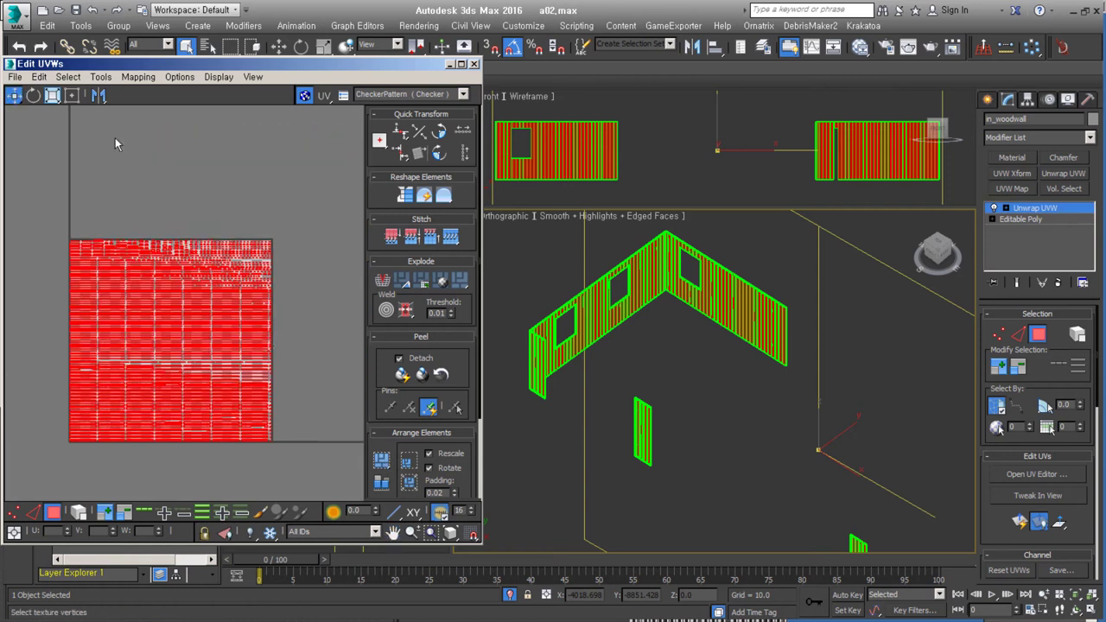
pyautogui.scroll(5, 654, 361)
# Step: Wire the wood Bitmap into the VRayMtl Diffuse map in Slate, then minimize it
pyautogui.press('m')
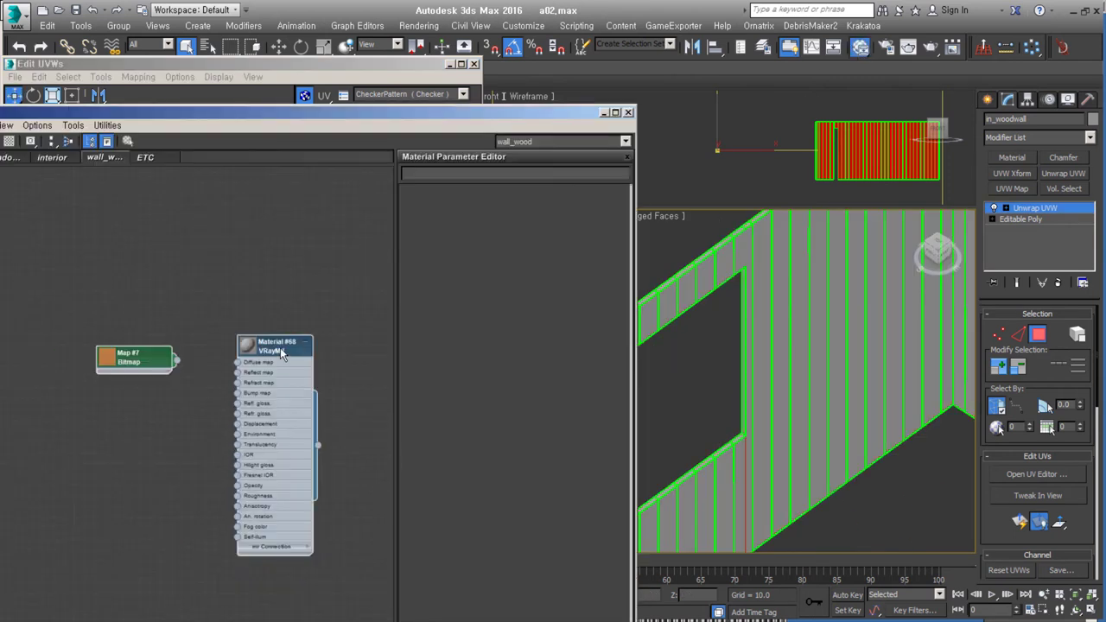
pyautogui.doubleClick(280, 348)
pyautogui.moveTo(221, 377); pyautogui.dragTo(241, 363)
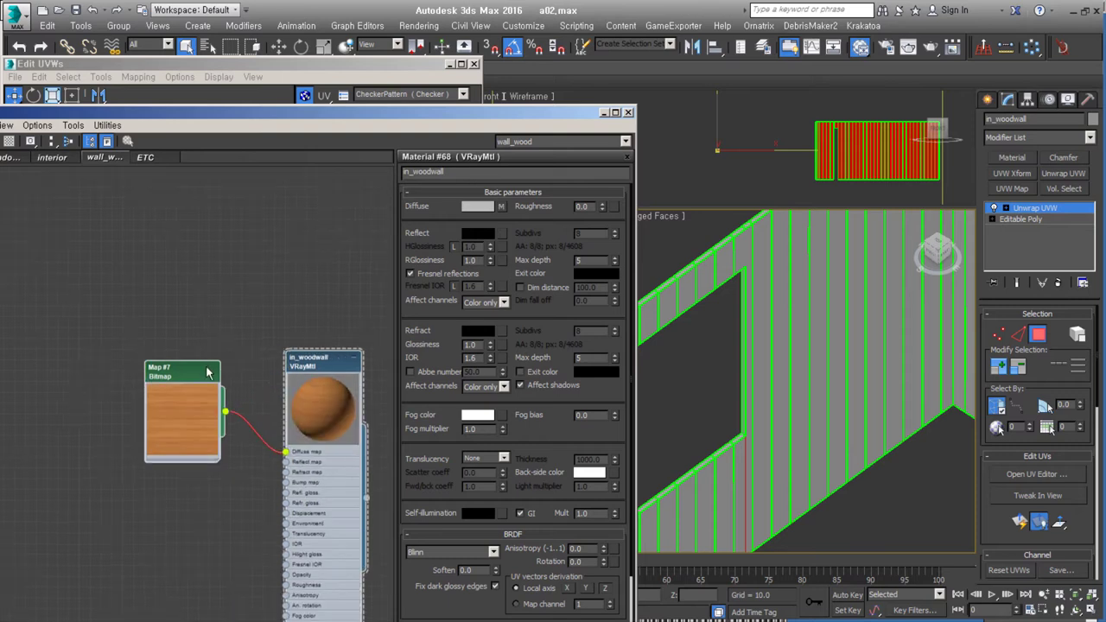
pyautogui.moveTo(428, 113); pyautogui.dragTo(516, 140)
pyautogui.click(693, 139)
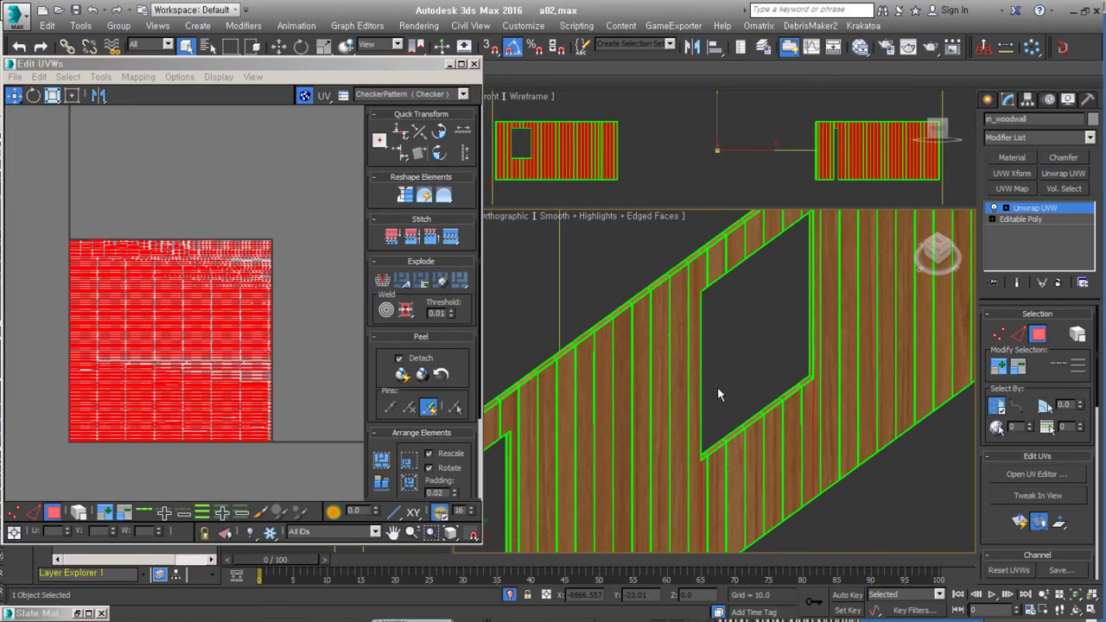
# Step: Inspect the wood-grain planks and UV layout, then end isolation to show the building
pyautogui.scroll(3, 94, 305)
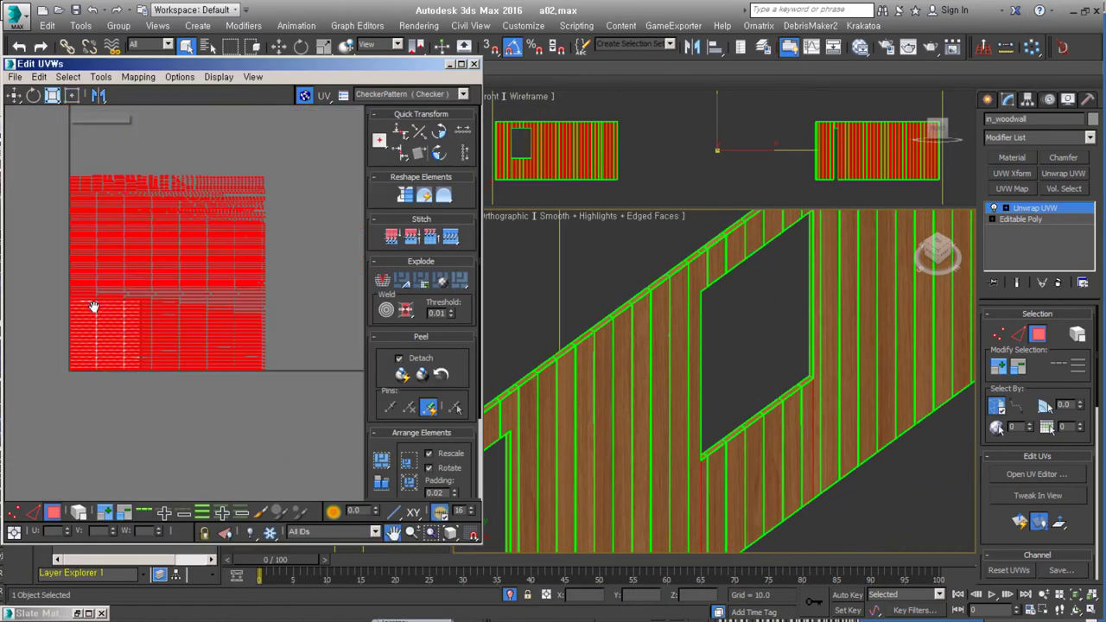
pyautogui.scroll(5, 760, 472)
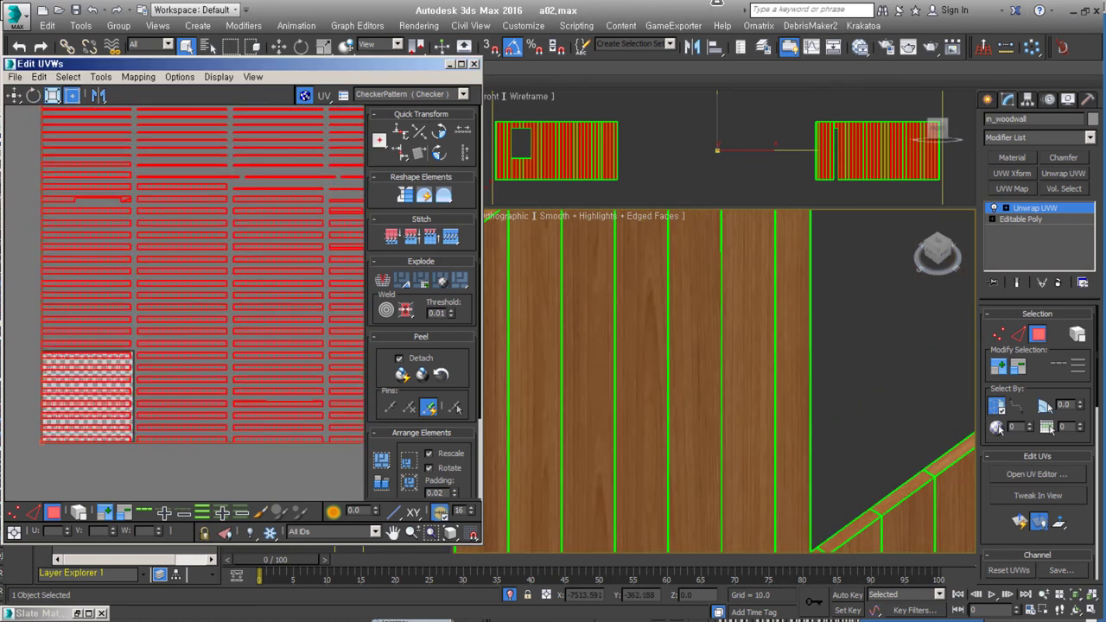
pyautogui.keyDown('alt'); pyautogui.moveTo(735, 260); pyautogui.dragTo(775, 297, button='middle'); pyautogui.keyUp('alt')
pyautogui.scroll(3, 191, 339)
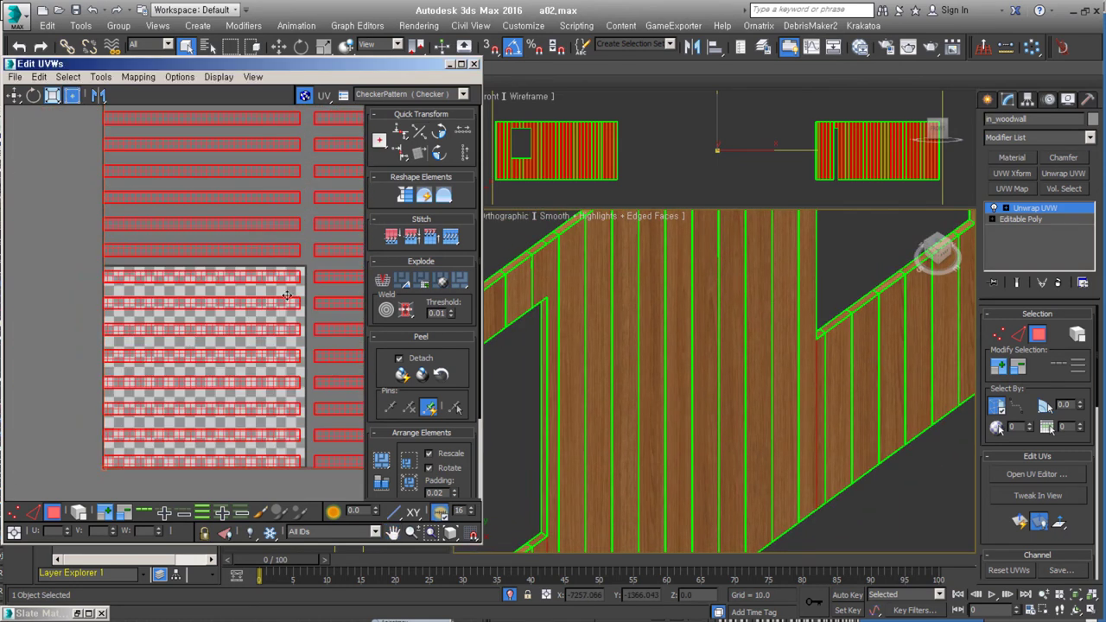
pyautogui.moveTo(307, 271); pyautogui.dragTo(291, 278, button='middle')
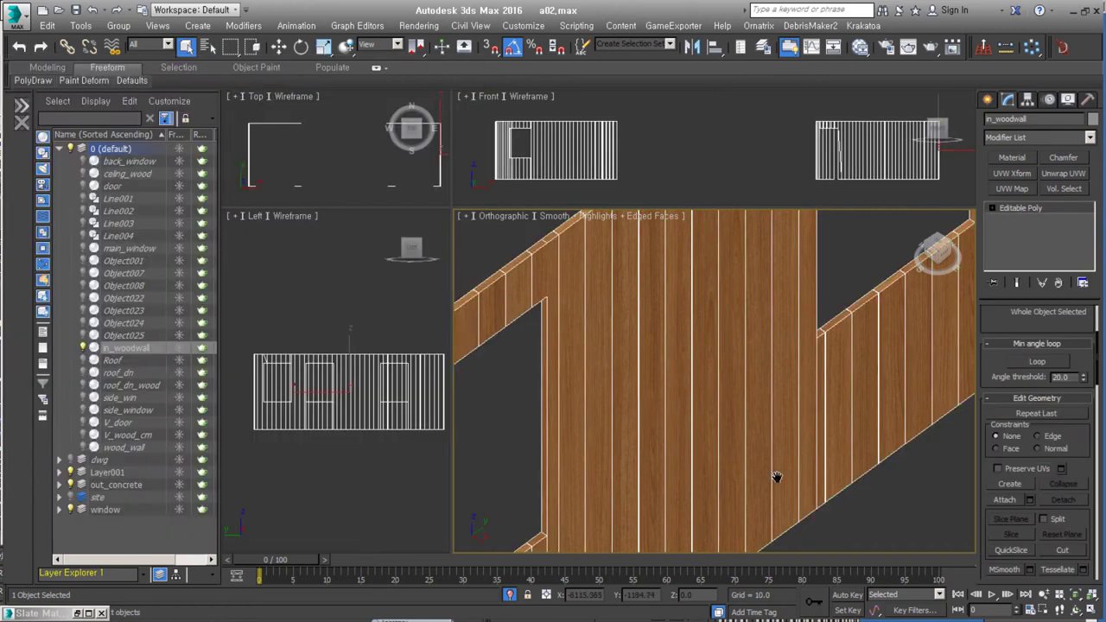
pyautogui.moveTo(778, 476)
pyautogui.keyDown('alt'); pyautogui.mouseDown(button='middle')
pyautogui.moveTo(753, 388)
pyautogui.moveTo(691, 415)
pyautogui.mouseUp(button='middle'); pyautogui.keyUp('alt')
pyautogui.scroll(-5, 719, 405)
pyautogui.hotkey('alt', 'q')
pyautogui.scroll(8, 690, 429)
# Step: Select the ledge Object025, isolate it with the walls and switch to polygon editing
pyautogui.click(689, 429)
pyautogui.hotkey('alt', 'q')
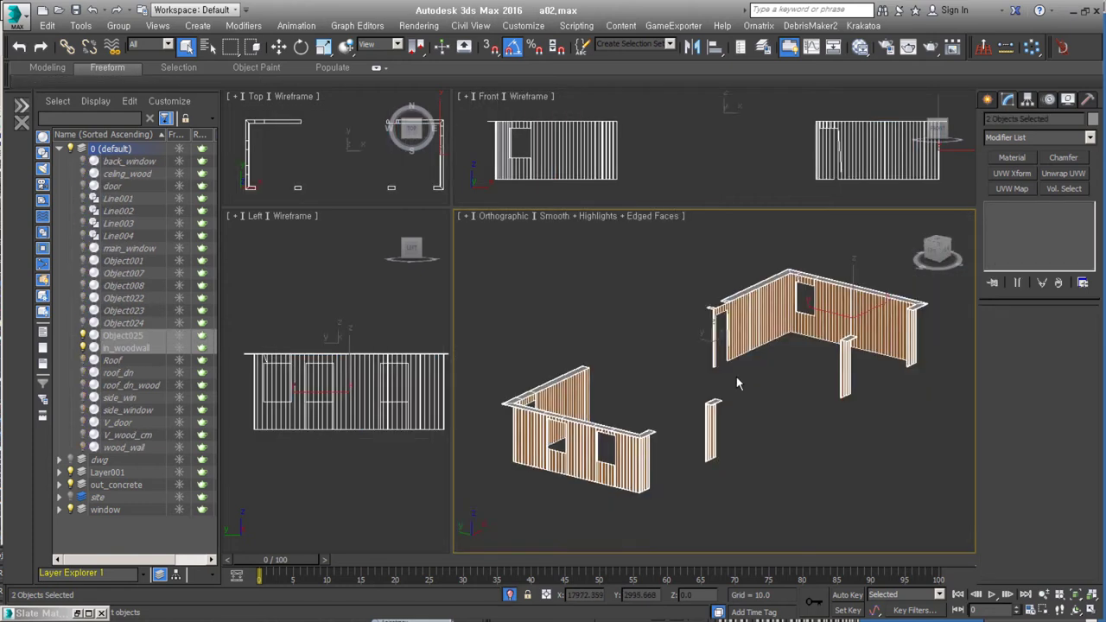
pyautogui.scroll(6, 736, 377)
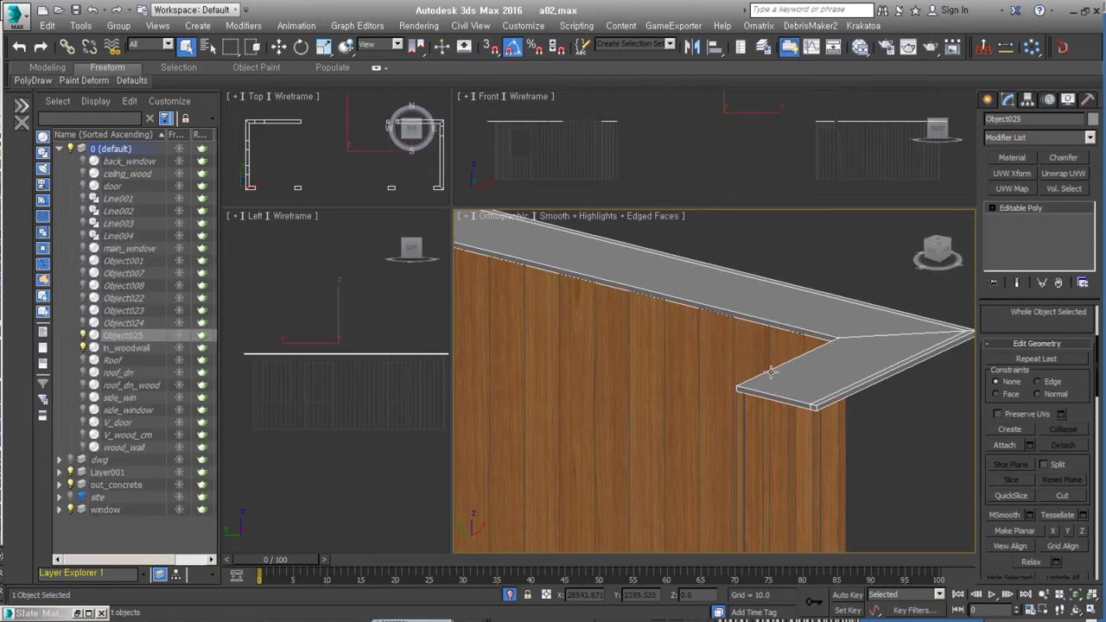
pyautogui.keyDown('alt'); pyautogui.moveTo(740, 419); pyautogui.dragTo(824, 391, button='middle'); pyautogui.keyUp('alt')
pyautogui.press('4')
pyautogui.moveTo(901, 375)
pyautogui.keyDown('alt'); pyautogui.mouseDown(button='middle')
pyautogui.moveTo(686, 375)
pyautogui.moveTo(724, 460)
pyautogui.mouseUp(button='middle'); pyautogui.keyUp('alt')
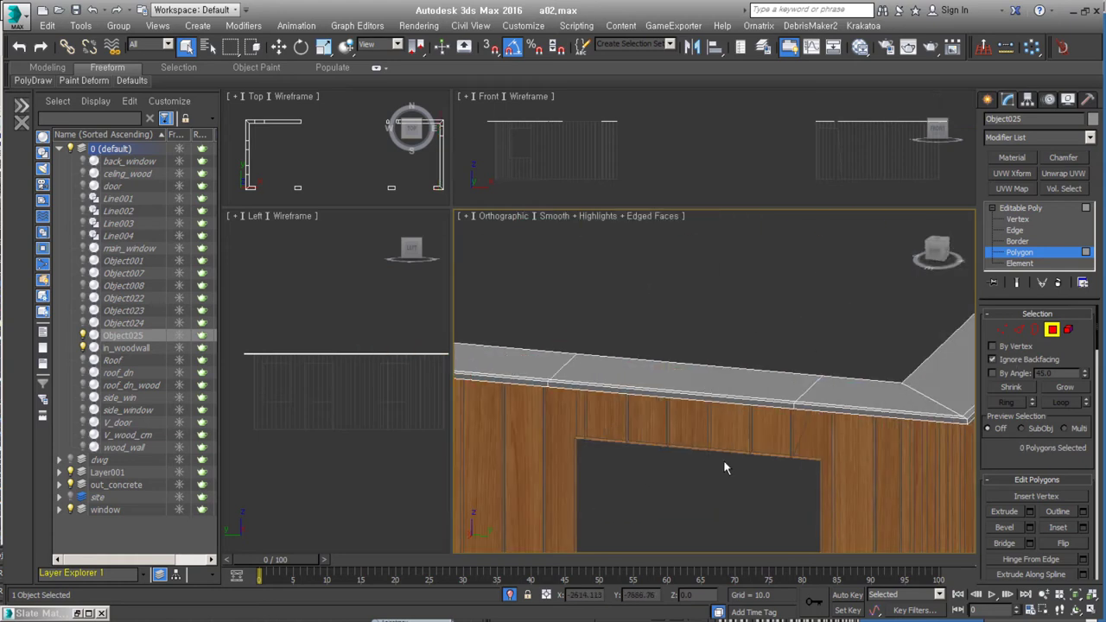
pyautogui.click(46, 66)
pyautogui.moveTo(560, 367)
pyautogui.keyDown('alt'); pyautogui.mouseDown(button='middle')
pyautogui.moveTo(876, 458)
pyautogui.moveTo(820, 464)
pyautogui.moveTo(803, 362)
pyautogui.moveTo(627, 403)
pyautogui.moveTo(694, 403)
pyautogui.mouseUp(button='middle'); pyautogui.keyUp('alt')
# Step: Select a polygon on the ledge corner and view the ledge in wireframe with edges
pyautogui.press('w')
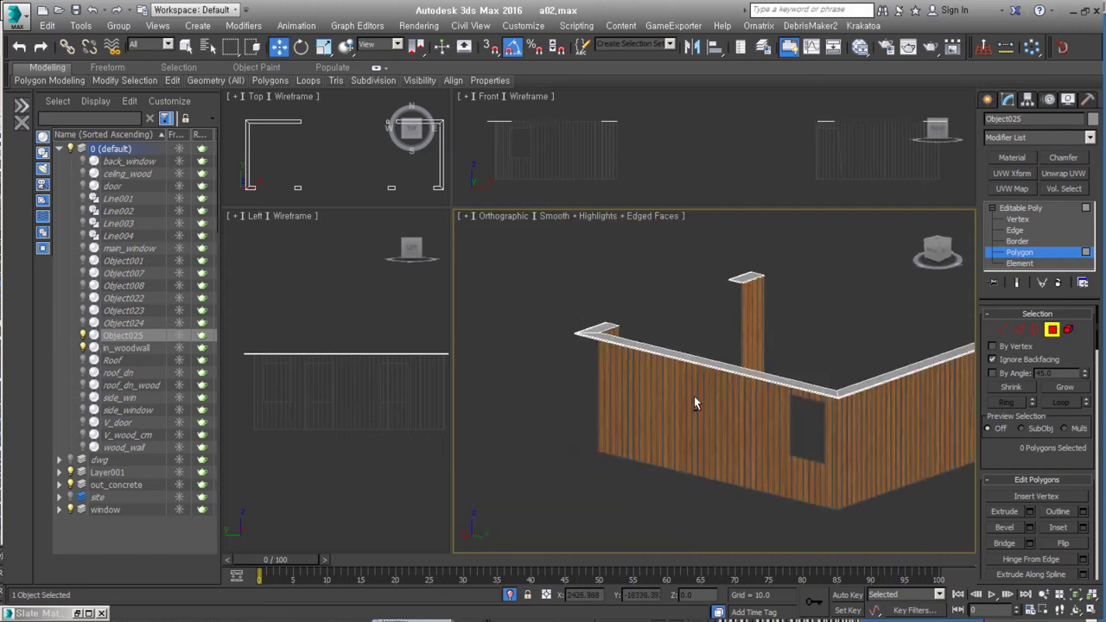
pyautogui.click(851, 387)
pyautogui.scroll(5, 867, 373)
pyautogui.moveTo(869, 373)
pyautogui.keyDown('alt'); pyautogui.mouseDown(button='middle')
pyautogui.moveTo(856, 432)
pyautogui.moveTo(525, 402)
pyautogui.moveTo(781, 403)
pyautogui.mouseUp(button='middle'); pyautogui.keyUp('alt')
pyautogui.scroll(3, 605, 407)
pyautogui.press('F3')
pyautogui.scroll(-5, 681, 353)
pyautogui.keyDown('alt'); pyautogui.moveTo(672, 338); pyautogui.dragTo(805, 425, button='middle'); pyautogui.keyUp('alt')
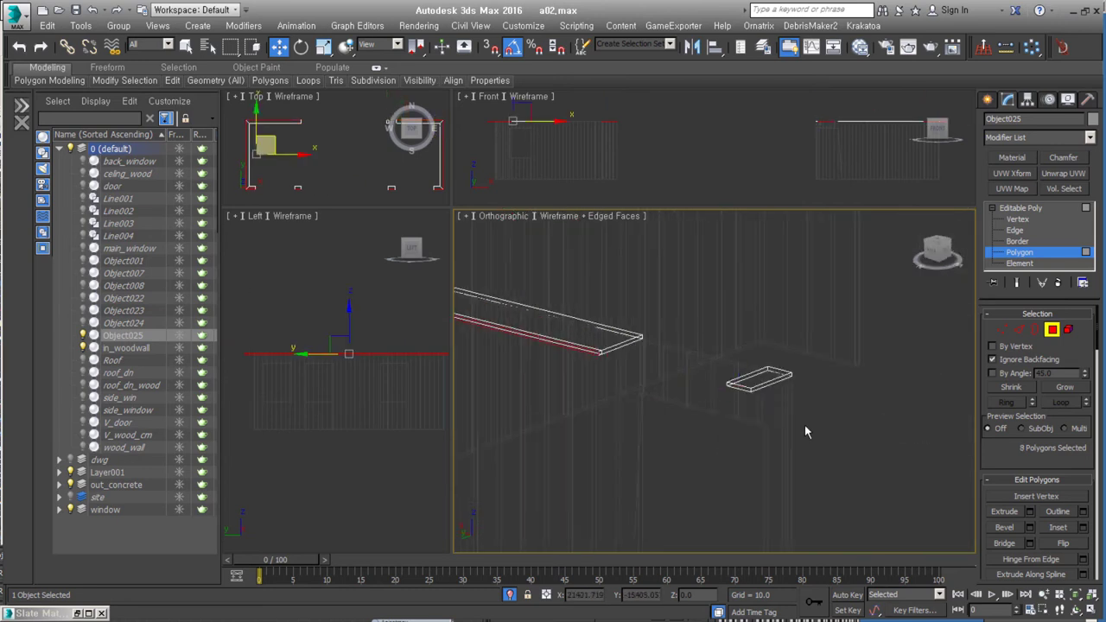
# Step: Give the ledge Shell thickness (Inner Amount 310.5, Straighten Corners) and bake it into the mesh
pyautogui.click(1019, 329)
pyautogui.hotkey('ctrl', 'shift', 's')
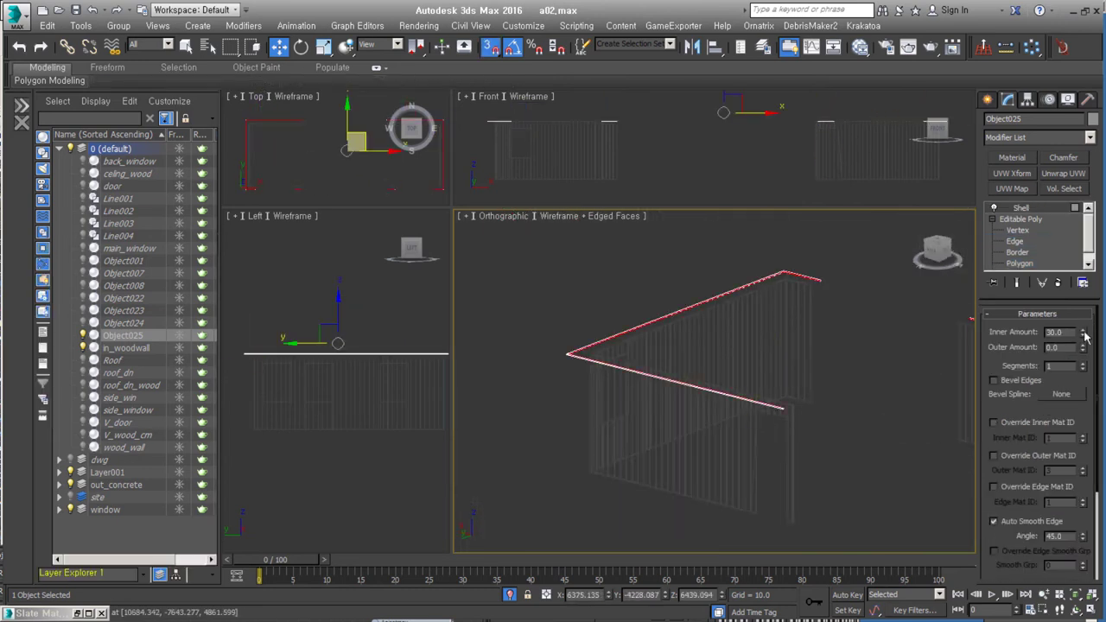
pyautogui.press('t')
pyautogui.press('z')
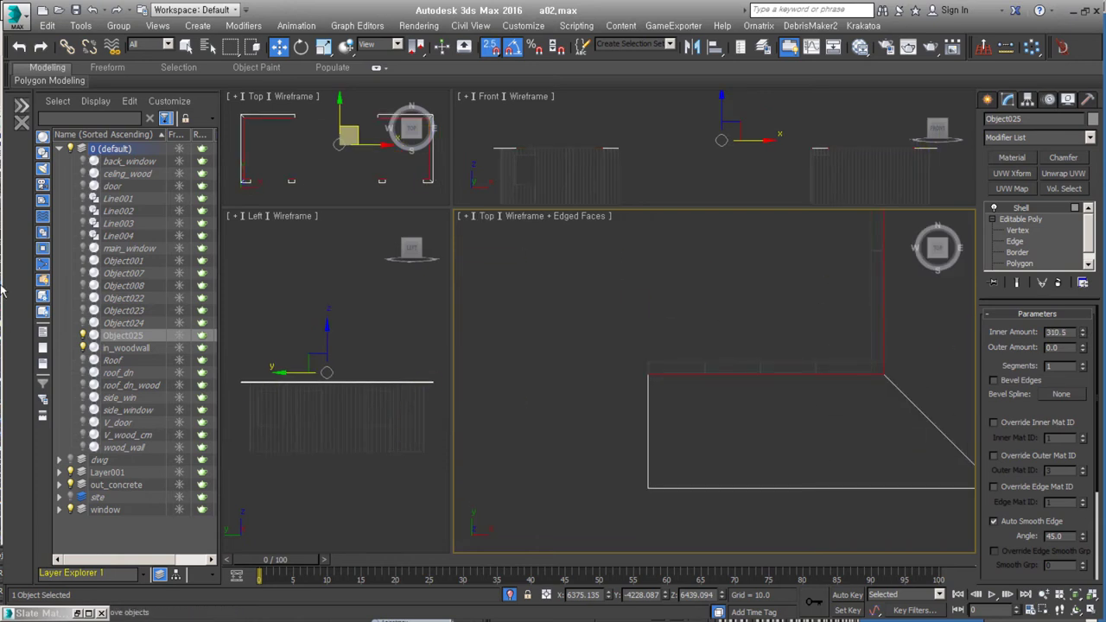
pyautogui.scroll(-5, 1018, 567)
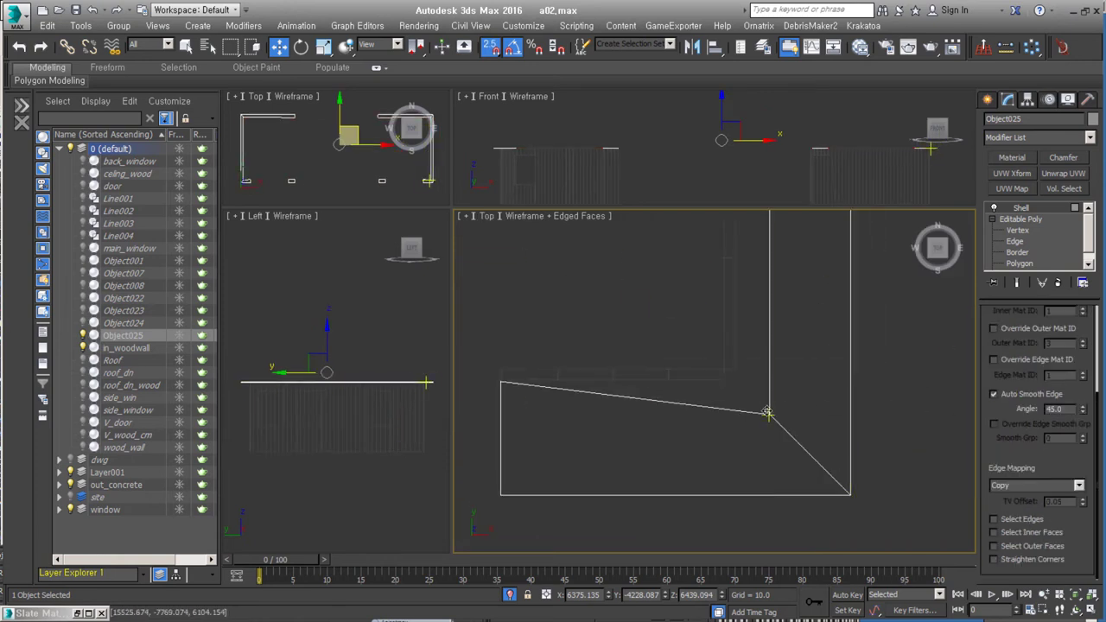
pyautogui.moveTo(854, 467)
pyautogui.keyDown('alt'); pyautogui.mouseDown(button='middle')
pyautogui.moveTo(908, 448)
pyautogui.moveTo(735, 446)
pyautogui.mouseUp(button='middle'); pyautogui.keyUp('alt')
pyautogui.hotkey('ctrl', 'z')
# Step: Chamfer the 80 selected ledge edges with amount 1.5 and 3 segments
pyautogui.hotkey('ctrl', 'a')
pyautogui.rightClick(778, 358)
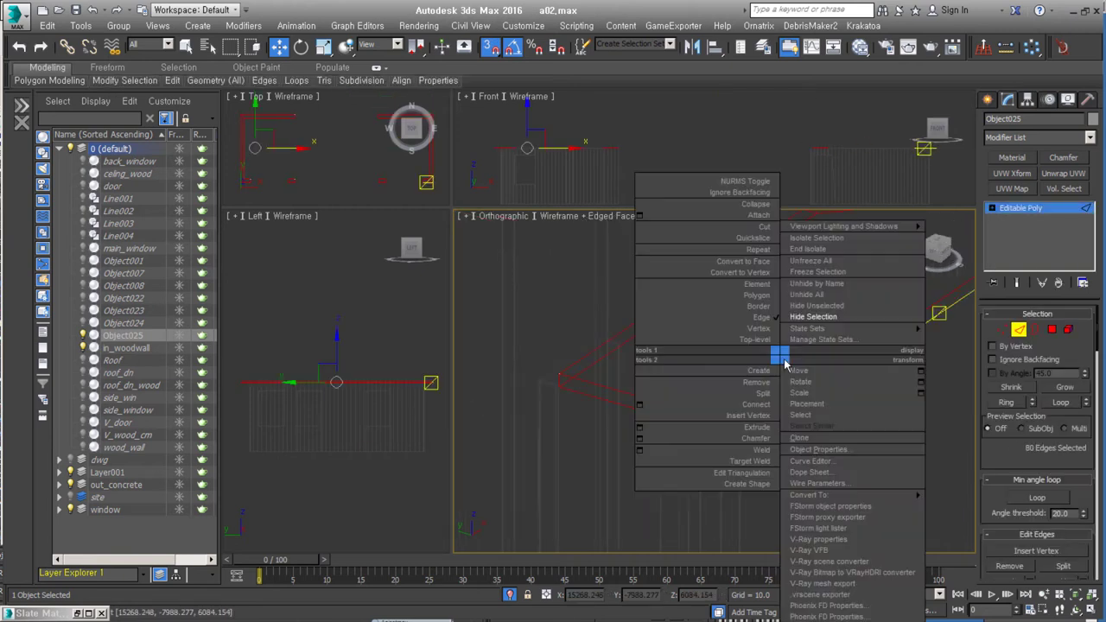
pyautogui.click(735, 408)
pyautogui.write('1.5')
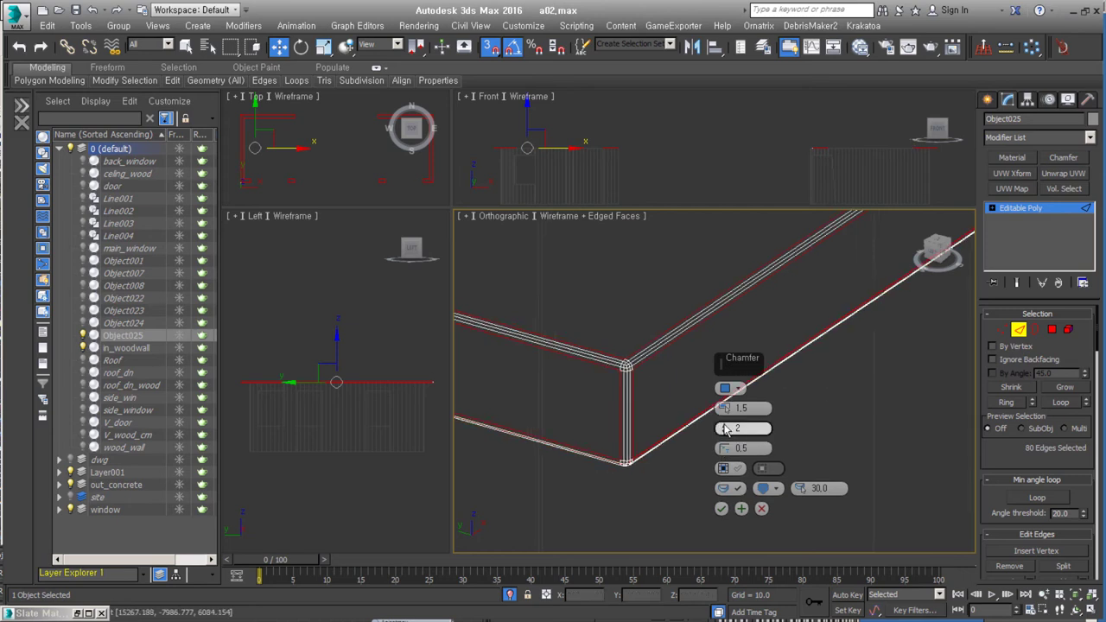
pyautogui.write('3')
pyautogui.moveTo(635, 458); pyautogui.dragTo(531, 445, button='middle')
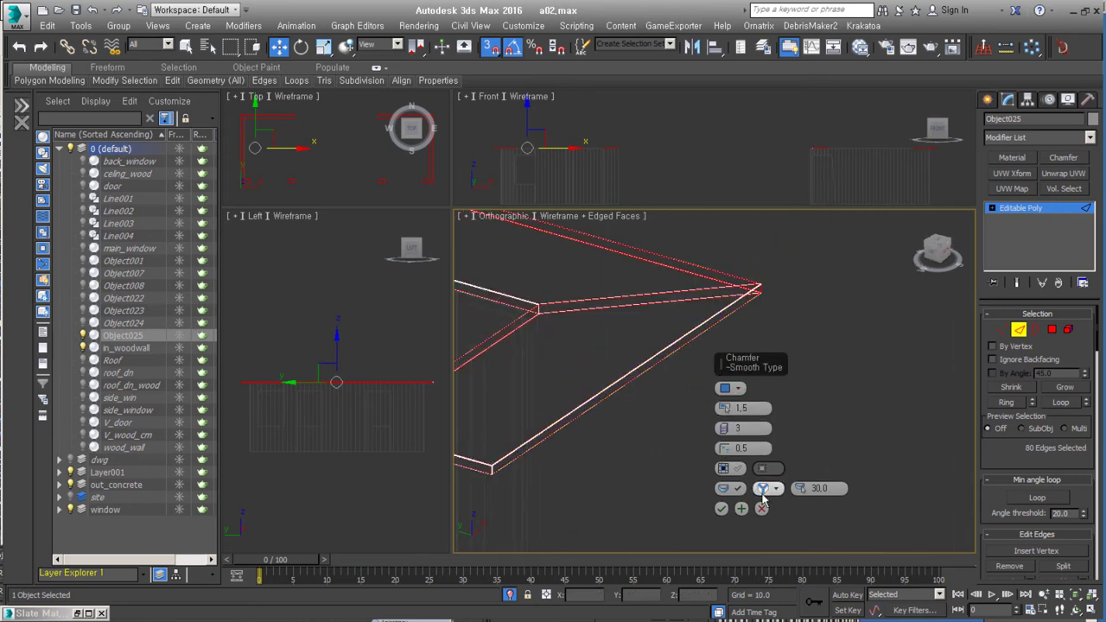
pyautogui.click(760, 508)
# Step: Select the in_woodwall top-row vertices, then show the whole building and select RailClone001
pyautogui.press('z')
pyautogui.click(605, 407)
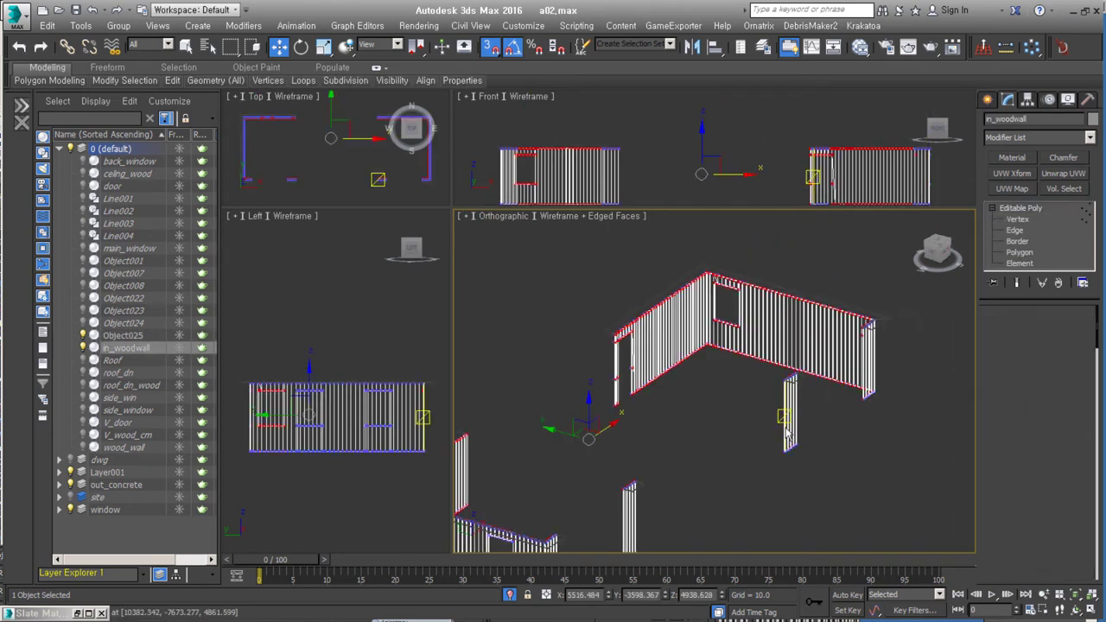
pyautogui.press('z')
pyautogui.moveTo(828, 399); pyautogui.dragTo(458, 371)
pyautogui.scroll(5, 586, 458)
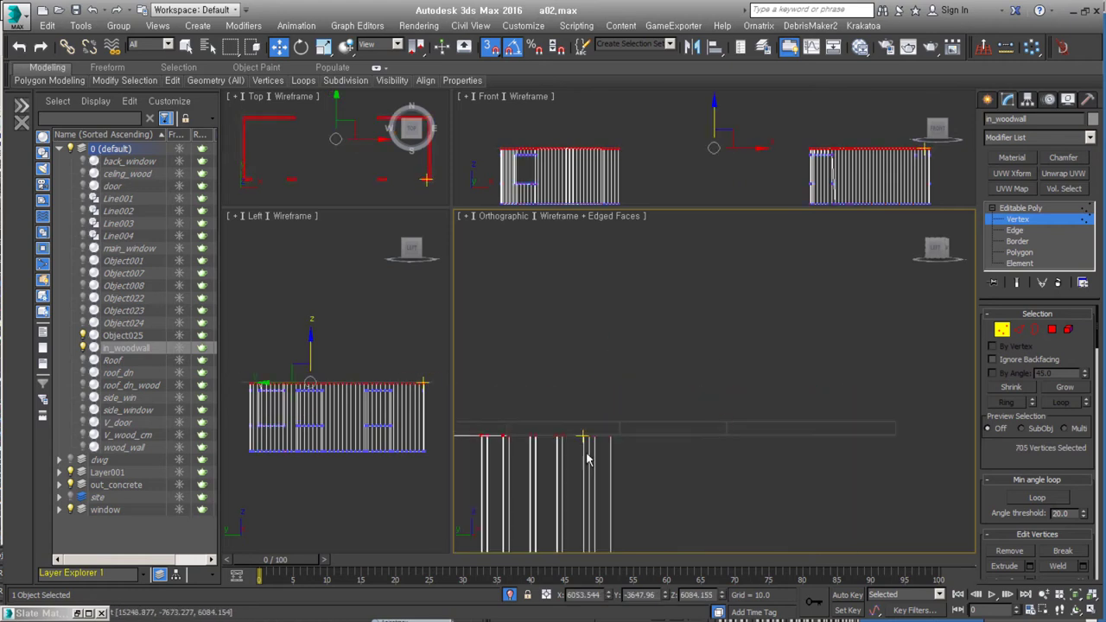
pyautogui.hotkey('alt', 'q')
pyautogui.hotkey('ctrl', 'd')
pyautogui.scroll(3, 772, 400)
pyautogui.scroll(3, 644, 445)
pyautogui.click(644, 446)
# Step: View the reference photo 12_Swimming_platform_9039.jpg, then return to the 3ds Max scene
pyautogui.hotkey('alt', 'Tab')
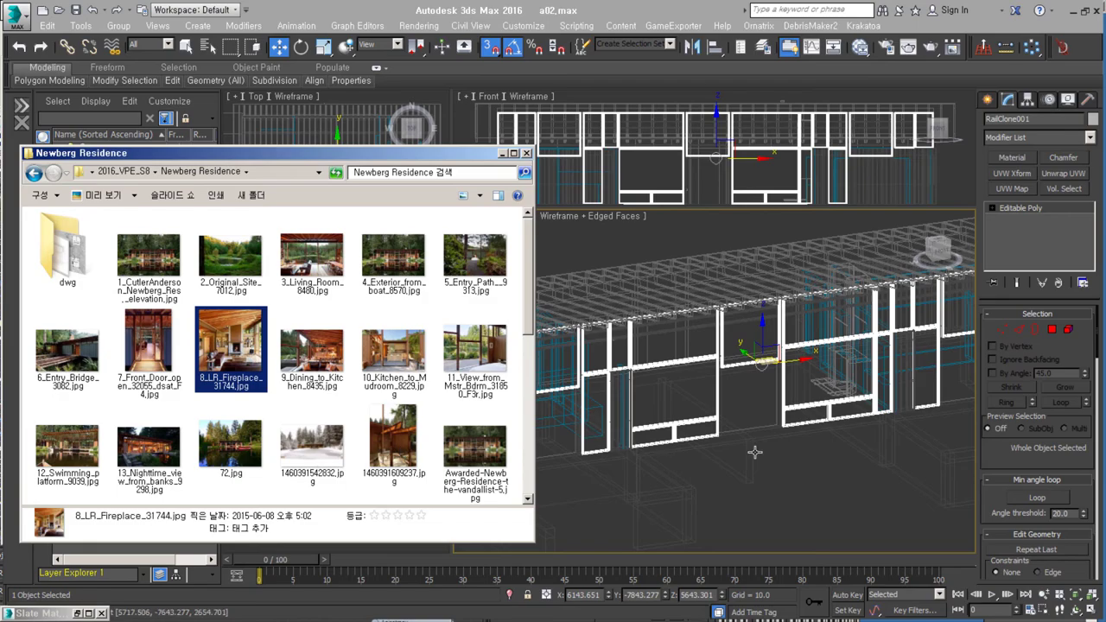
pyautogui.doubleClick(89, 458)
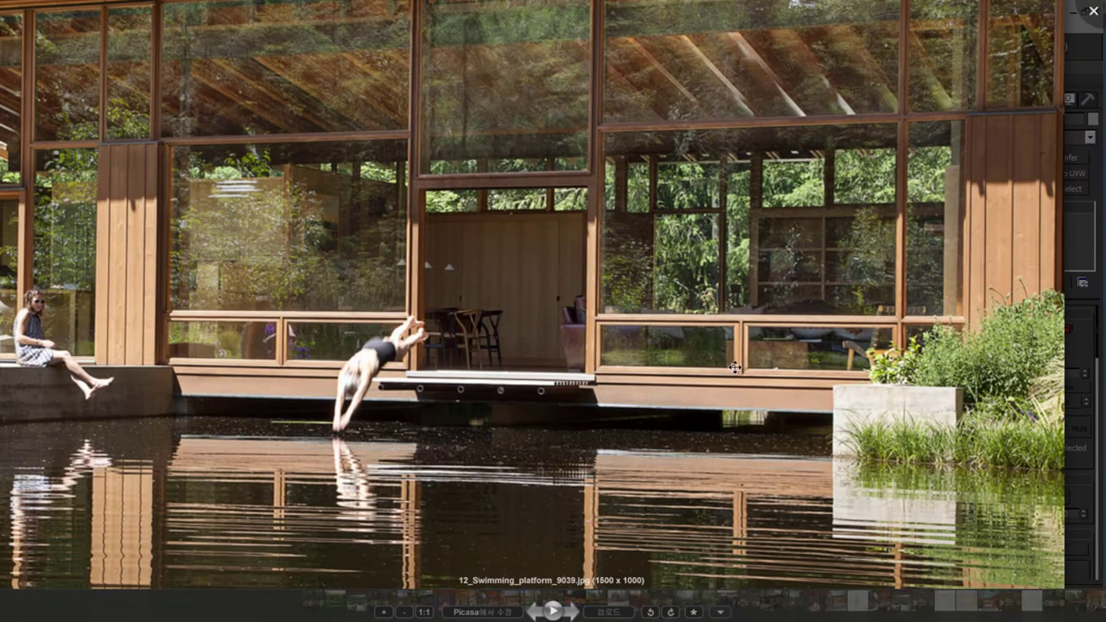
pyautogui.press('Escape')
pyautogui.hotkey('alt', 'Tab')
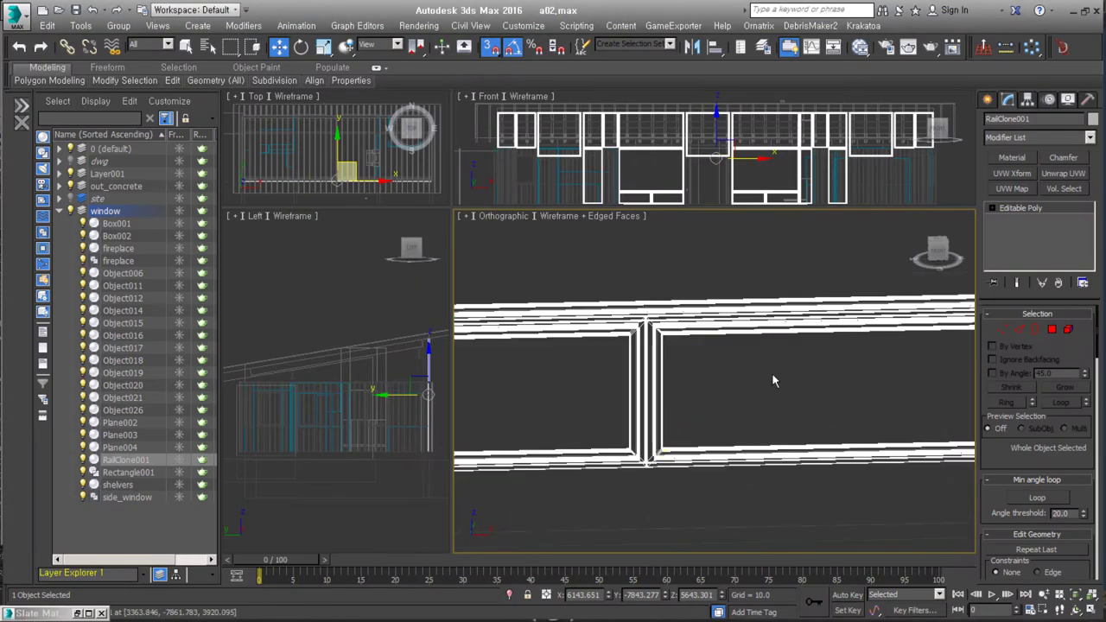
pyautogui.scroll(3, 772, 372)
# Step: Grow the polygon selection across the window frame to the right post, then select Object006
pyautogui.scroll(3, 652, 335)
pyautogui.hotkey('ctrl', 'a')
pyautogui.press('z')
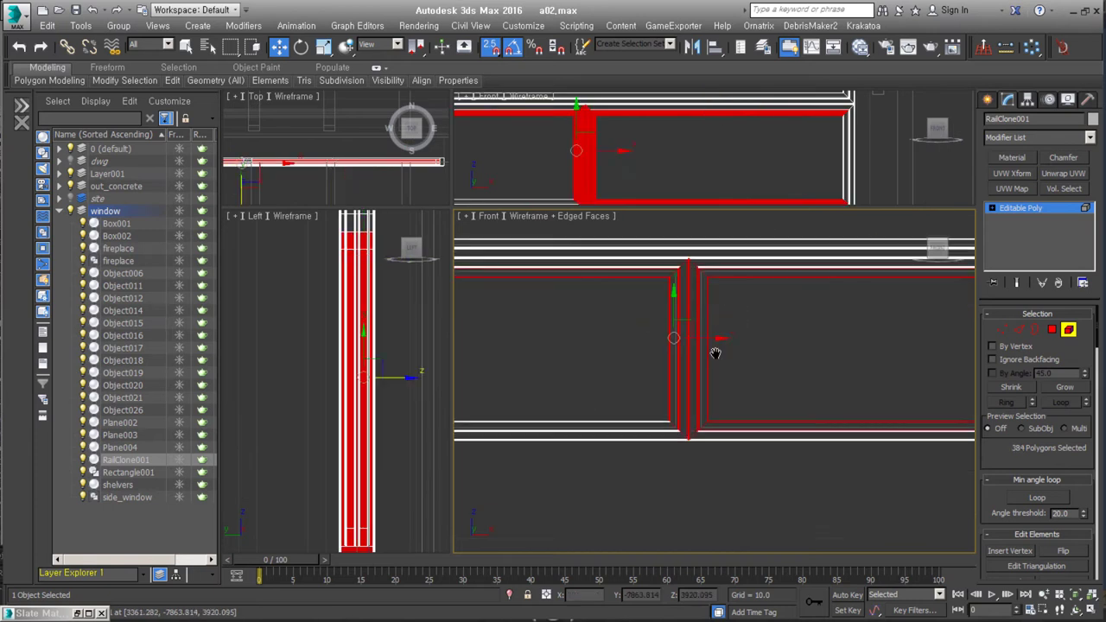
pyautogui.hotkey('ctrl', 'i')
pyautogui.press('z')
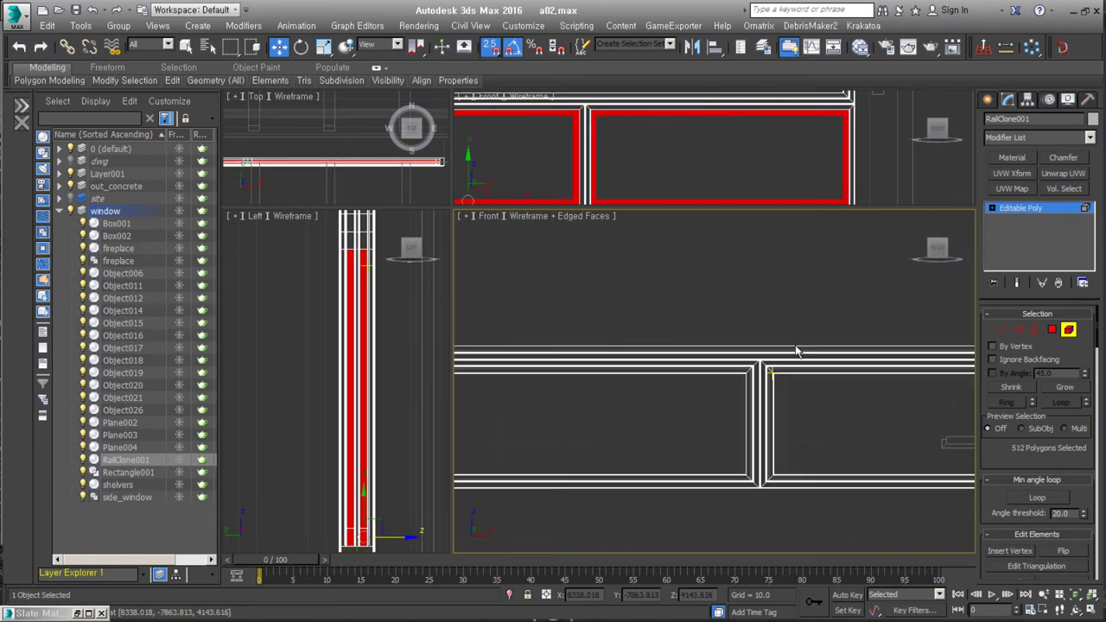
pyautogui.scroll(-3, 724, 349)
pyautogui.click(730, 392)
pyautogui.scroll(3, 733, 389)
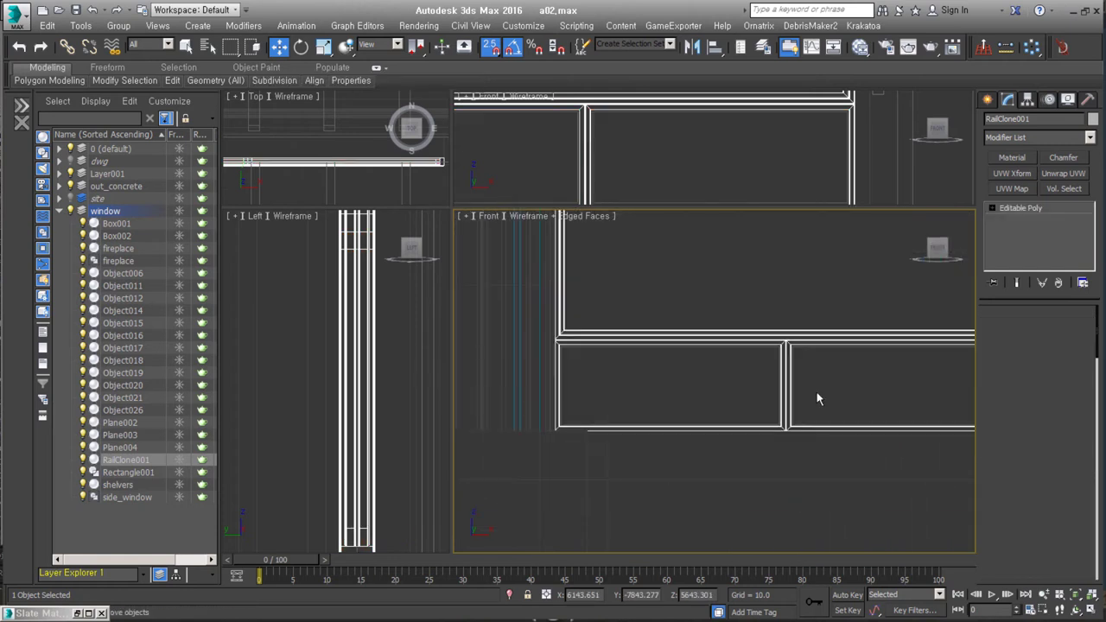
pyautogui.scroll(-3, 877, 443)
pyautogui.scroll(-2, 829, 448)
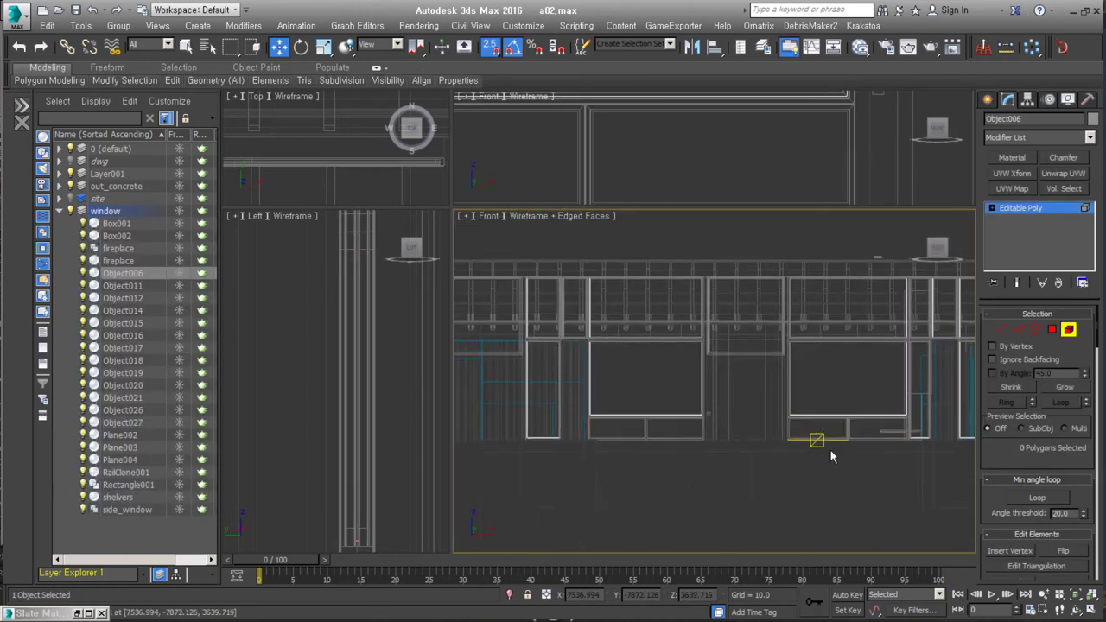
# Step: Select window piece Object027 and switch to edge editing from an angled view
pyautogui.click(830, 448)
pyautogui.scroll(3, 701, 399)
pyautogui.scroll(-2, 700, 458)
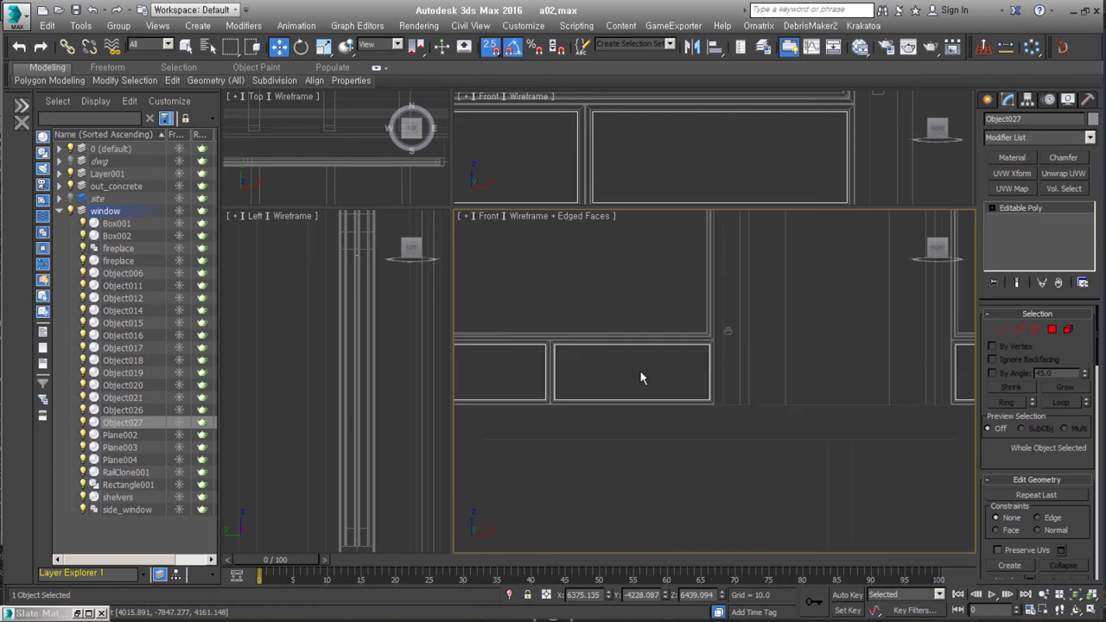
pyautogui.press('5')
pyautogui.scroll(3, 755, 372)
pyautogui.moveTo(814, 352)
pyautogui.keyDown('alt'); pyautogui.mouseDown(button='middle')
pyautogui.moveTo(809, 410)
pyautogui.moveTo(714, 381)
pyautogui.mouseUp(button='middle'); pyautogui.keyUp('alt')
pyautogui.press('2')
pyautogui.scroll(3, 733, 314)
pyautogui.scroll(-2, 732, 313)
pyautogui.keyDown('alt'); pyautogui.moveTo(733, 313); pyautogui.dragTo(764, 458, button='middle'); pyautogui.keyUp('alt')
# Step: Detach the window's single pane polygon as Object028
pyautogui.click(764, 456)
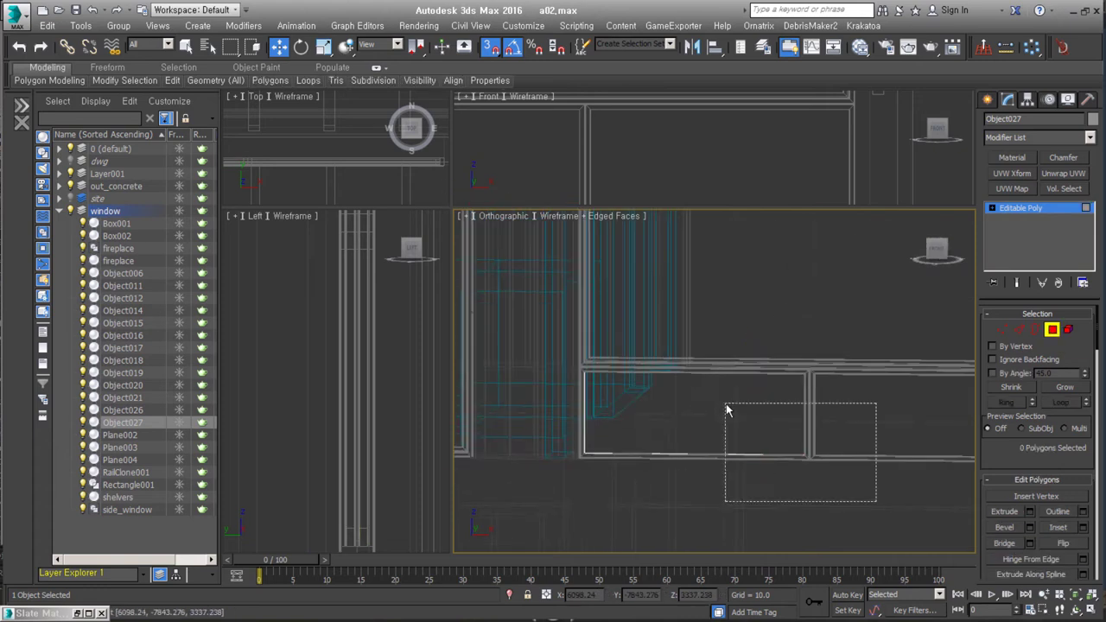
pyautogui.moveTo(876, 502); pyautogui.dragTo(726, 411)
pyautogui.keyDown('alt'); pyautogui.moveTo(726, 412); pyautogui.dragTo(619, 468, button='middle'); pyautogui.keyUp('alt')
pyautogui.hotkey('ctrl', 'd')
pyautogui.rightClick(667, 423)
pyautogui.click(748, 408)
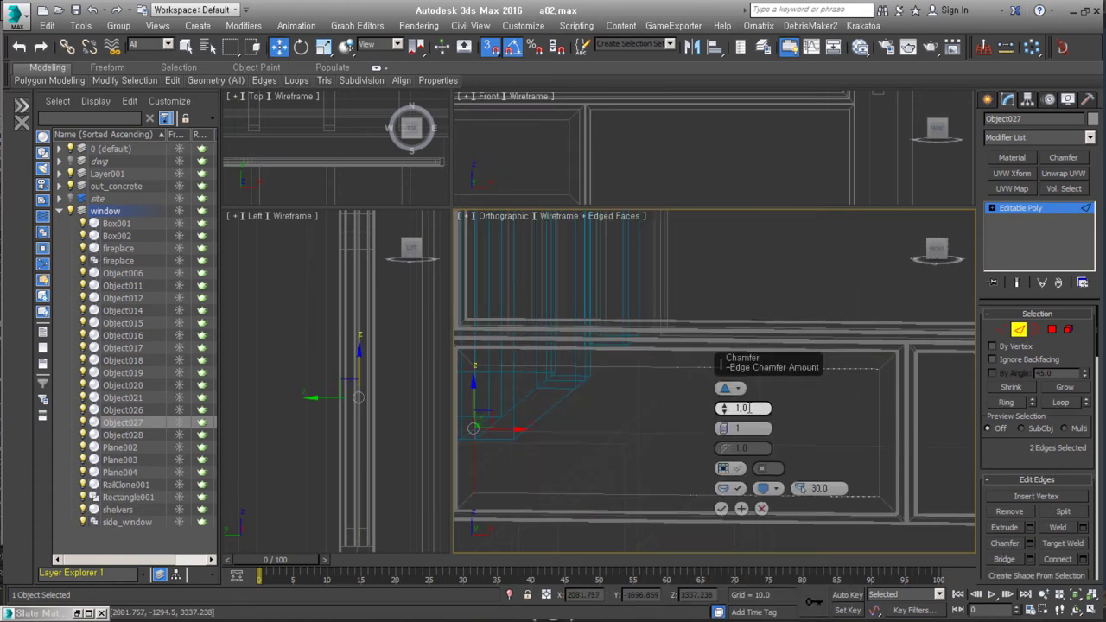
pyautogui.click(722, 513)
# Step: Chamfer the frame edges in an Edit Poly modifier and collapse it into the mesh
pyautogui.rightClick(740, 358)
pyautogui.click(665, 440)
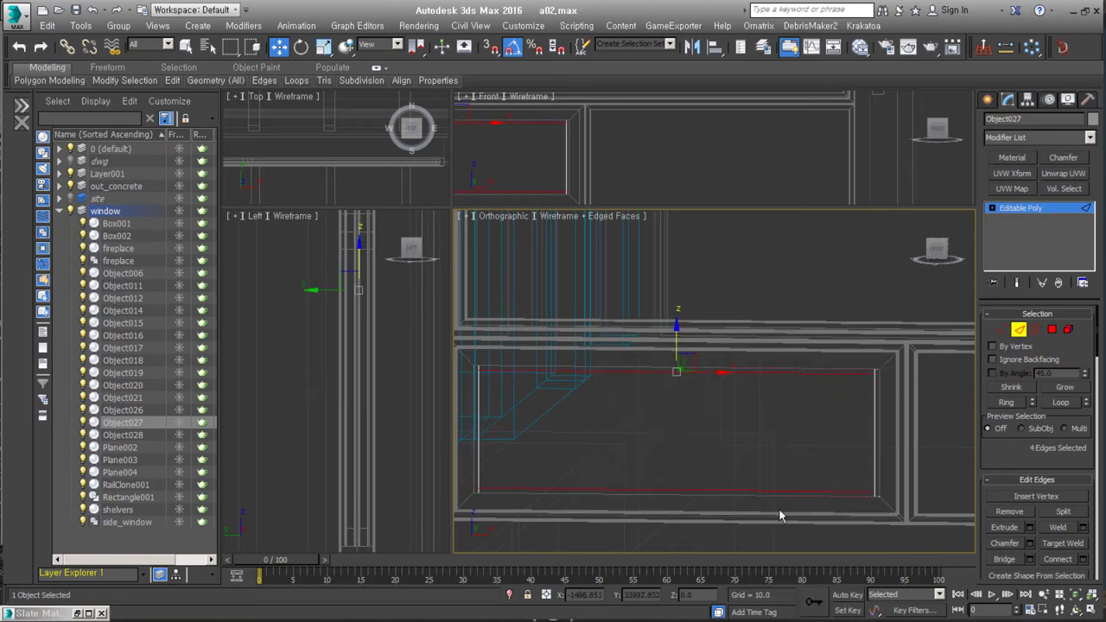
pyautogui.hotkey('ctrl', 'e')
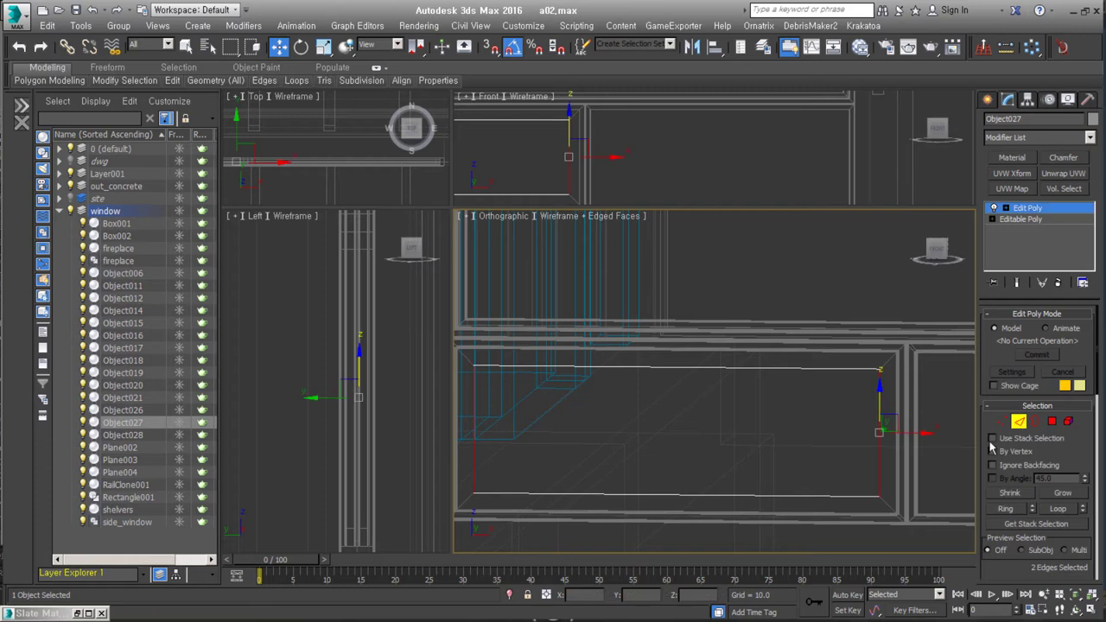
pyautogui.hotkey('ctrl', 'shift', 'c')
pyautogui.click(721, 508)
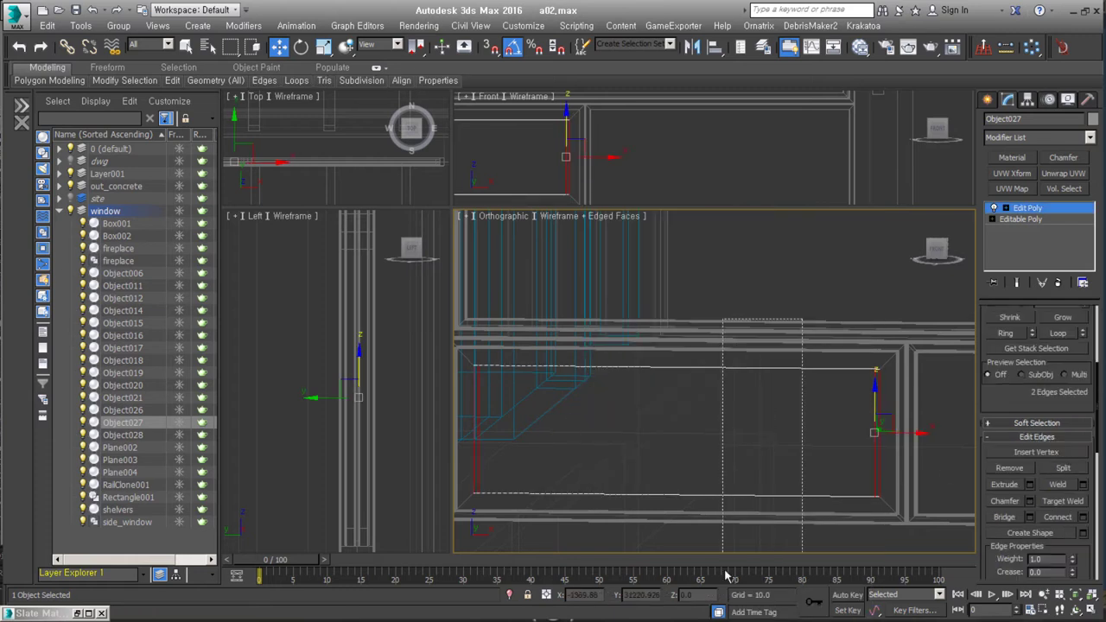
pyautogui.click(1009, 219)
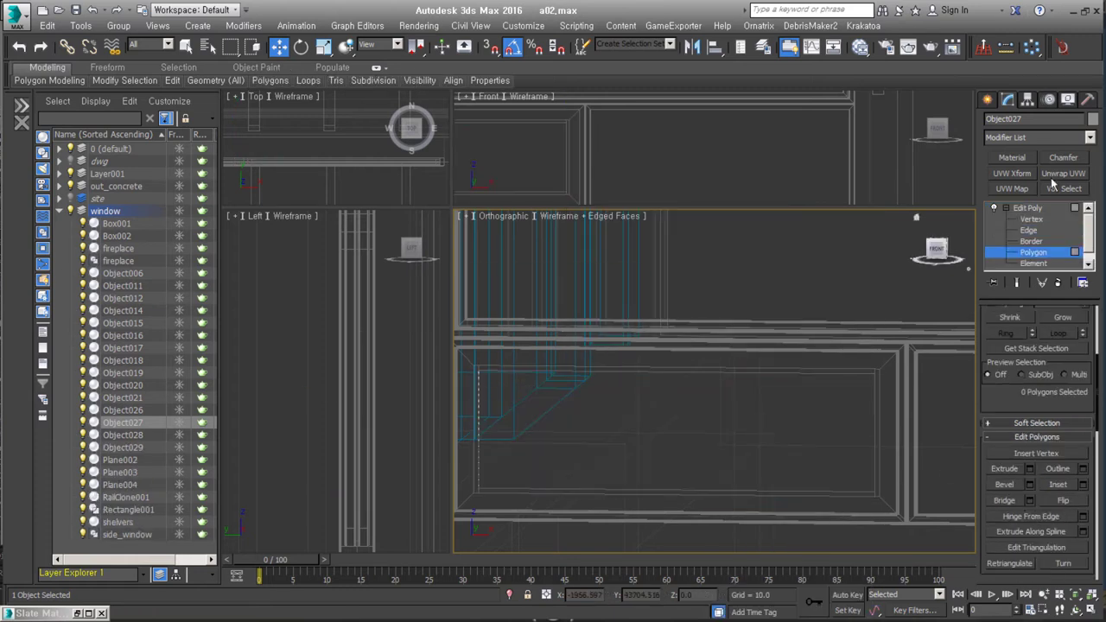
# Step: Give the Object029 frame piece a Shell with outer thickness 12
pyautogui.keyDown('alt'); pyautogui.moveTo(890, 472); pyautogui.dragTo(849, 388, button='middle'); pyautogui.keyUp('alt')
pyautogui.click(831, 444)
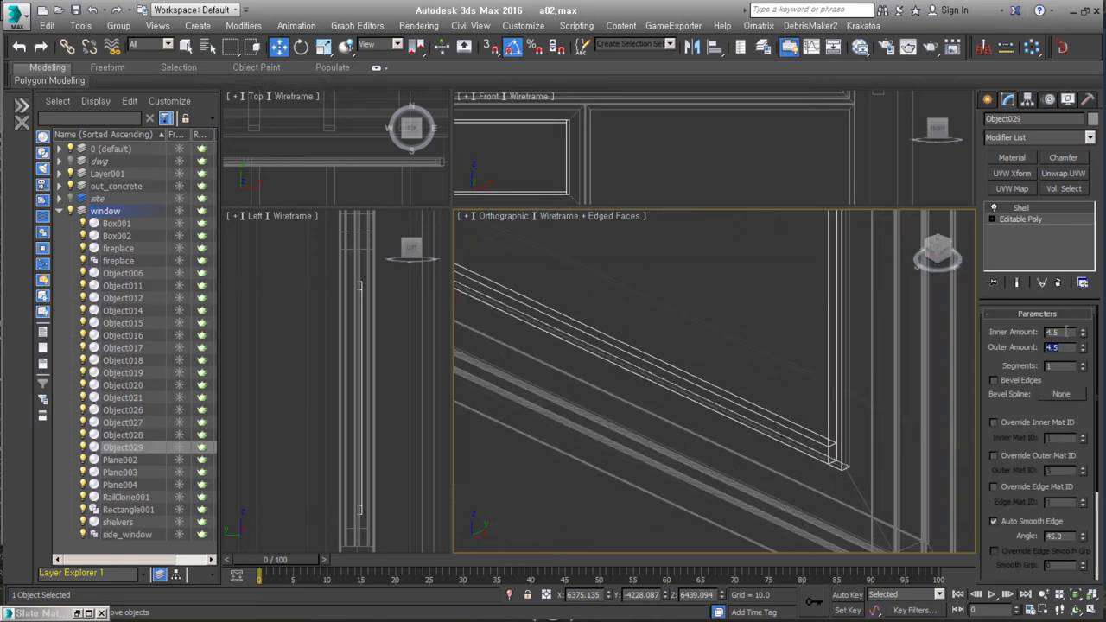
pyautogui.hotkey('ctrl', 'z')
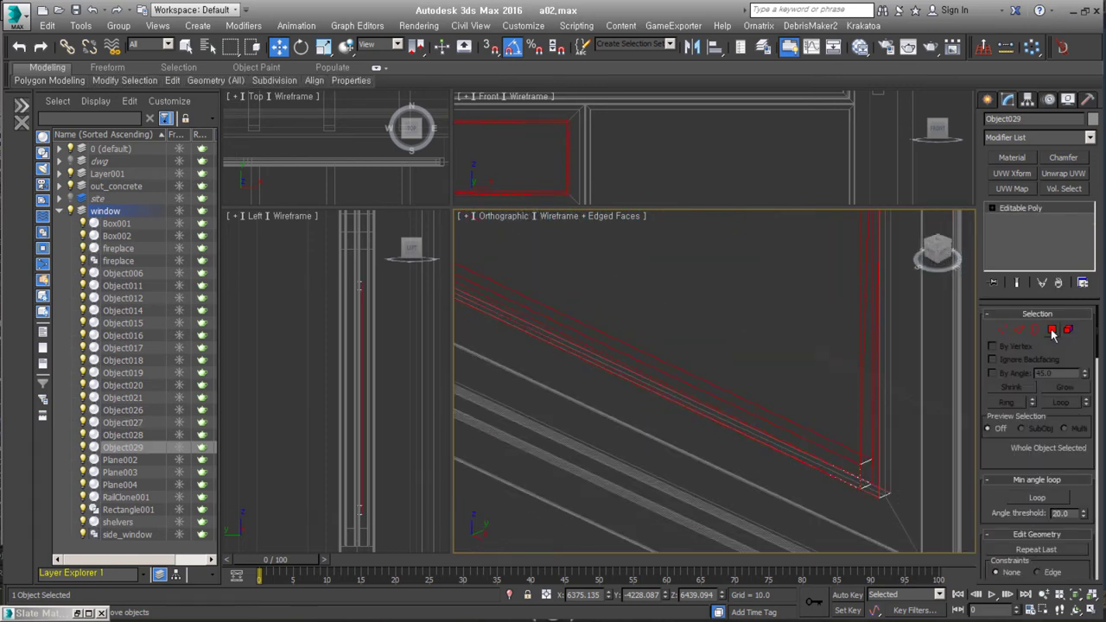
pyautogui.hotkey('ctrl', 'y')
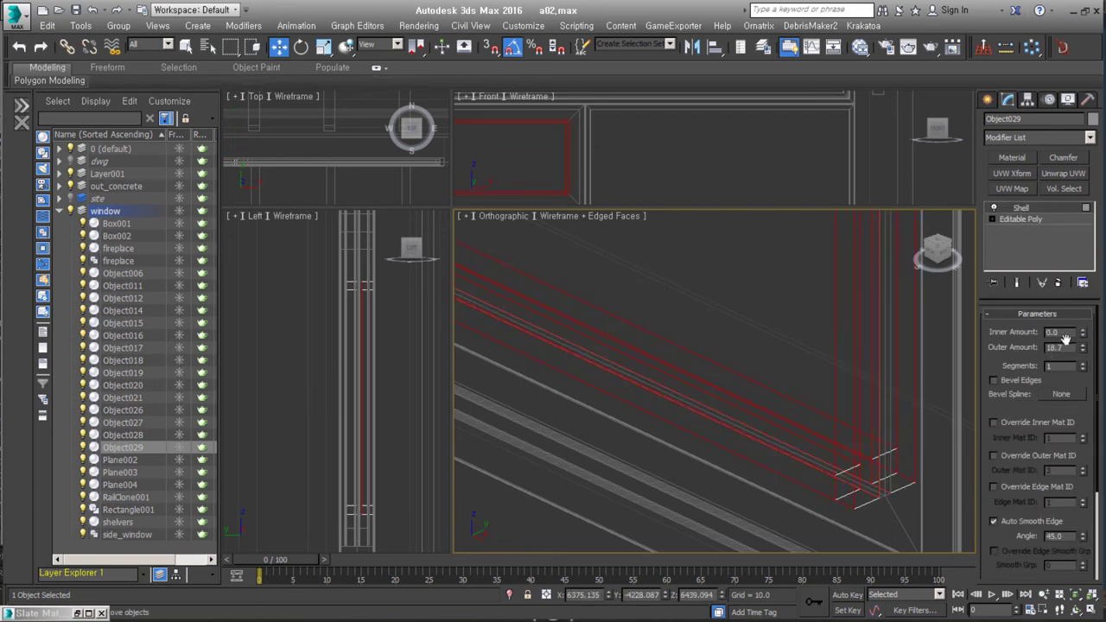
pyautogui.write('12')
pyautogui.press('Return')
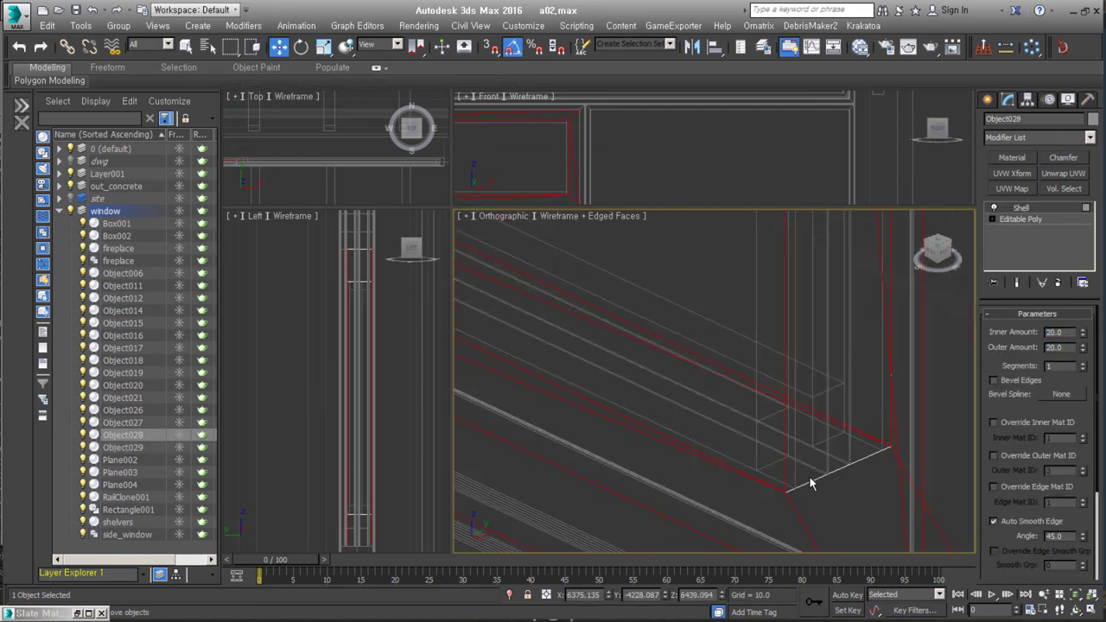
pyautogui.press('F3')
pyautogui.hotkey('ctrl', 'z')
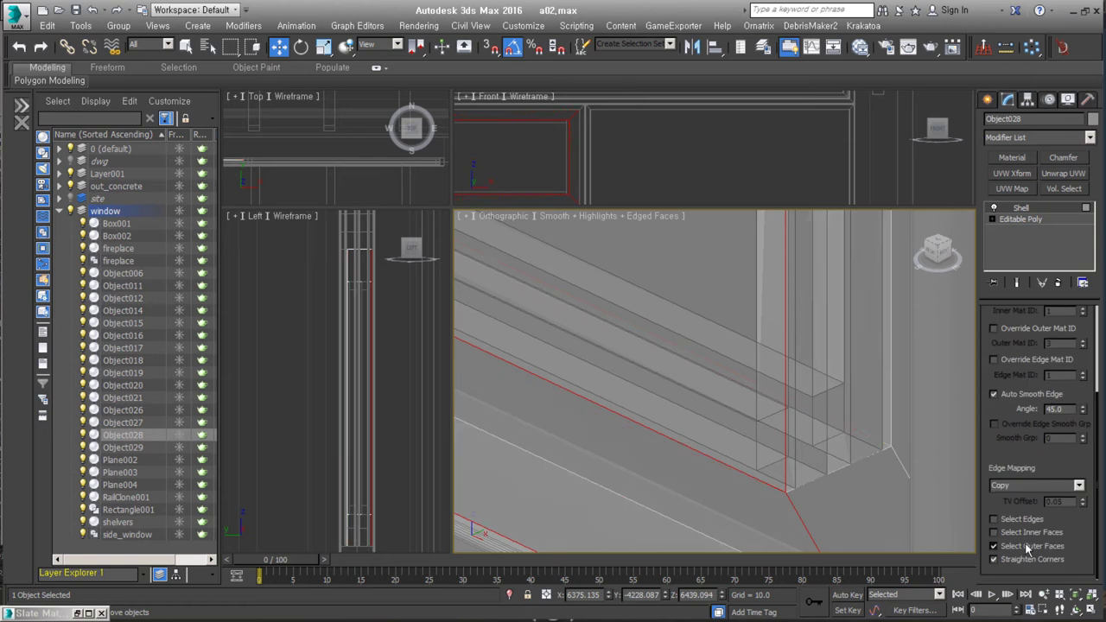
pyautogui.hotkey('ctrl', 'y')
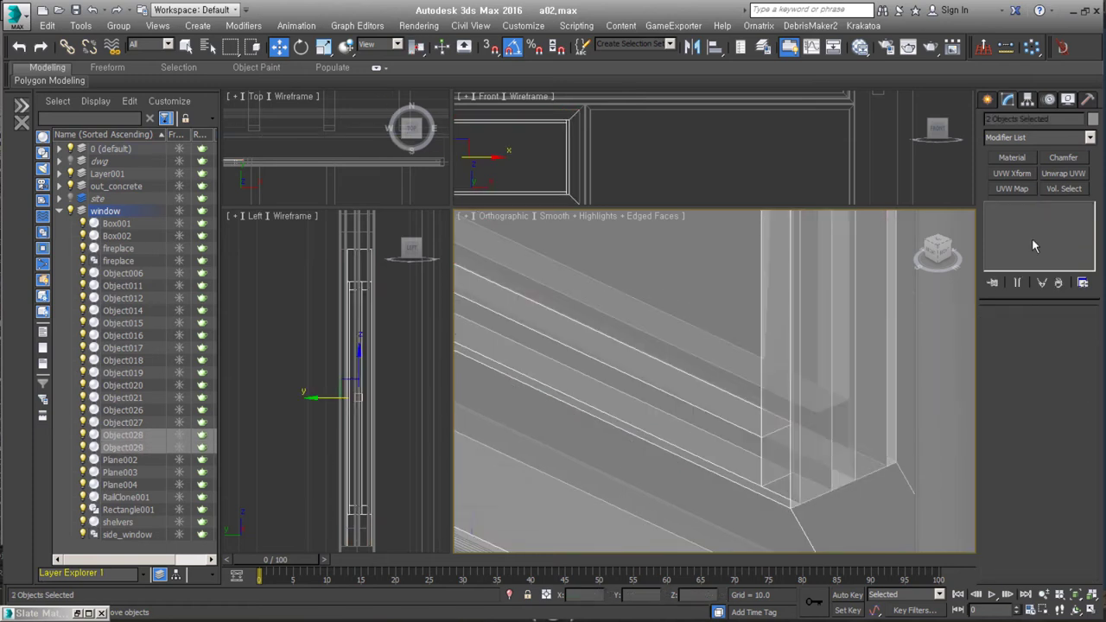
# Step: Group Object027, Object028 and Object029 as window_op
pyautogui.click(825, 446)
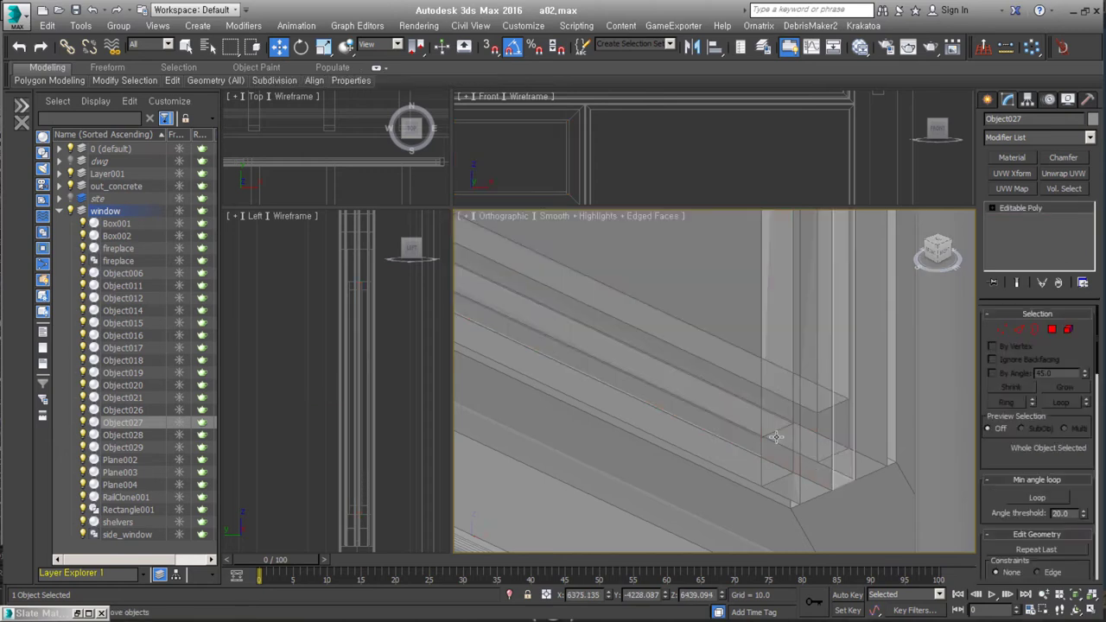
pyautogui.keyDown('ctrl'); pyautogui.click(793, 516); pyautogui.keyUp('ctrl')
pyautogui.write('window_op')
pyautogui.press('Return')
# Step: Assign the wood material to window_op and clone it along the wall as window_op001
pyautogui.scroll(-5, 792, 516)
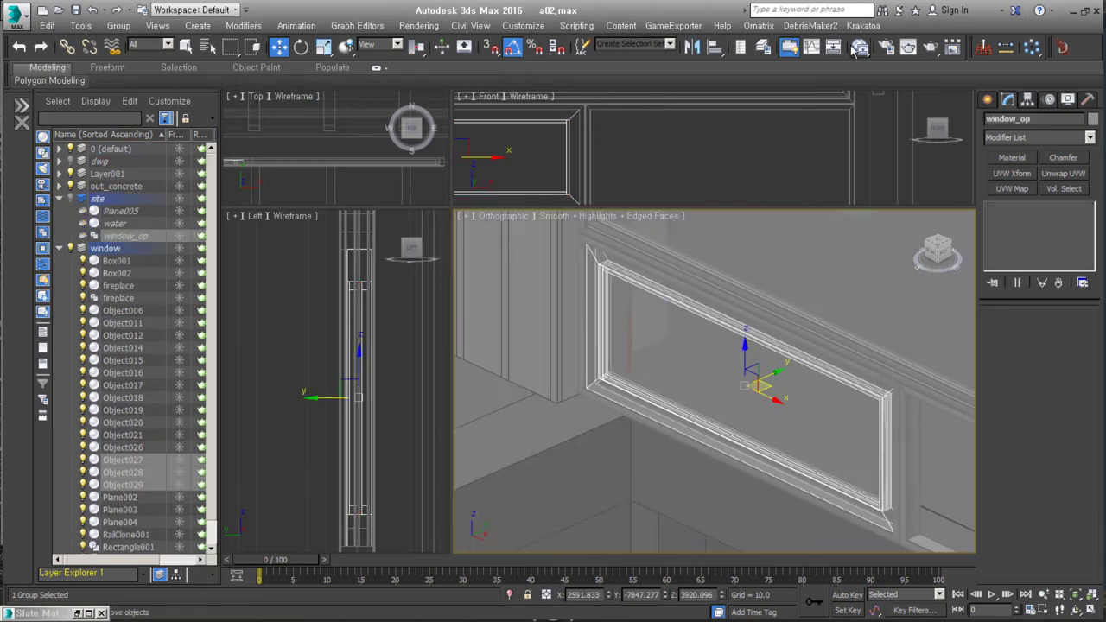
pyautogui.press('m')
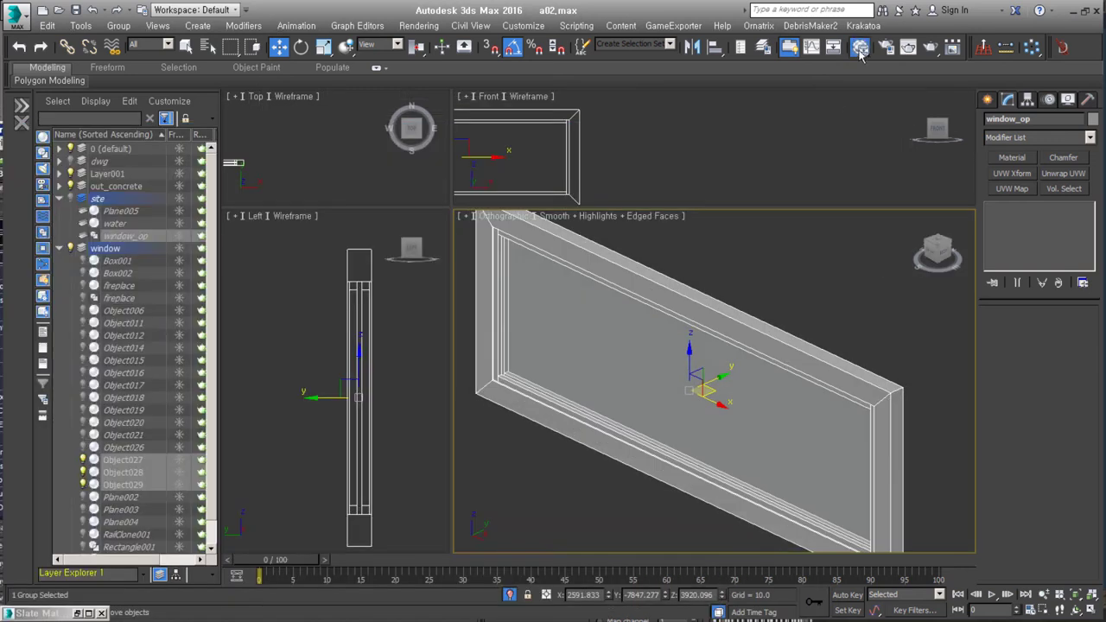
pyautogui.press('m')
pyautogui.click(701, 129)
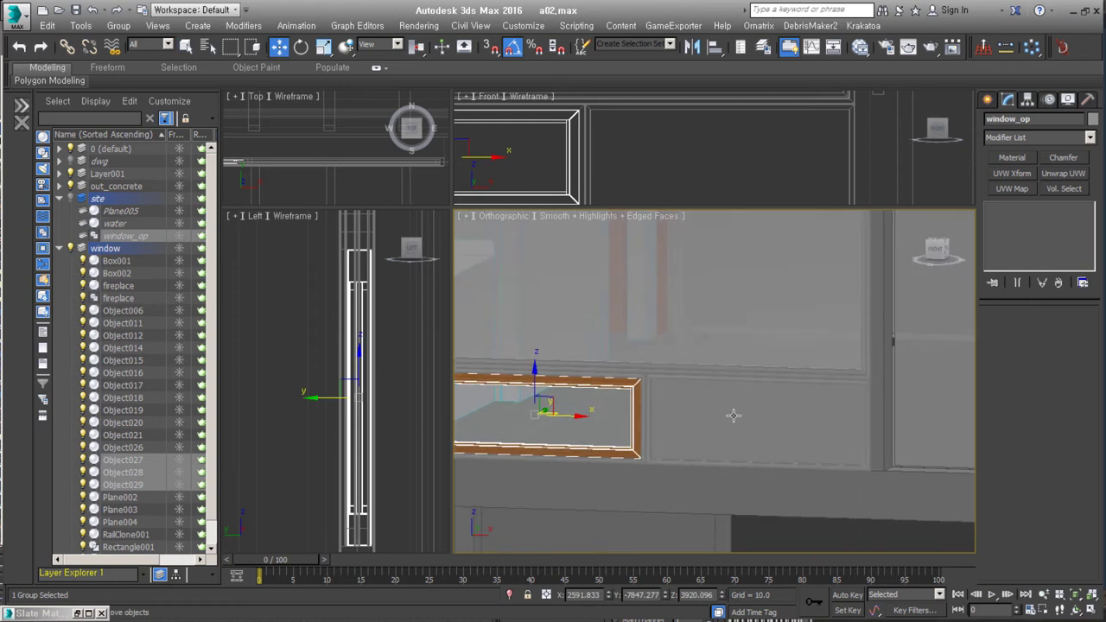
pyautogui.keyDown('shift'); pyautogui.moveTo(588, 394); pyautogui.dragTo(821, 406); pyautogui.keyUp('shift')
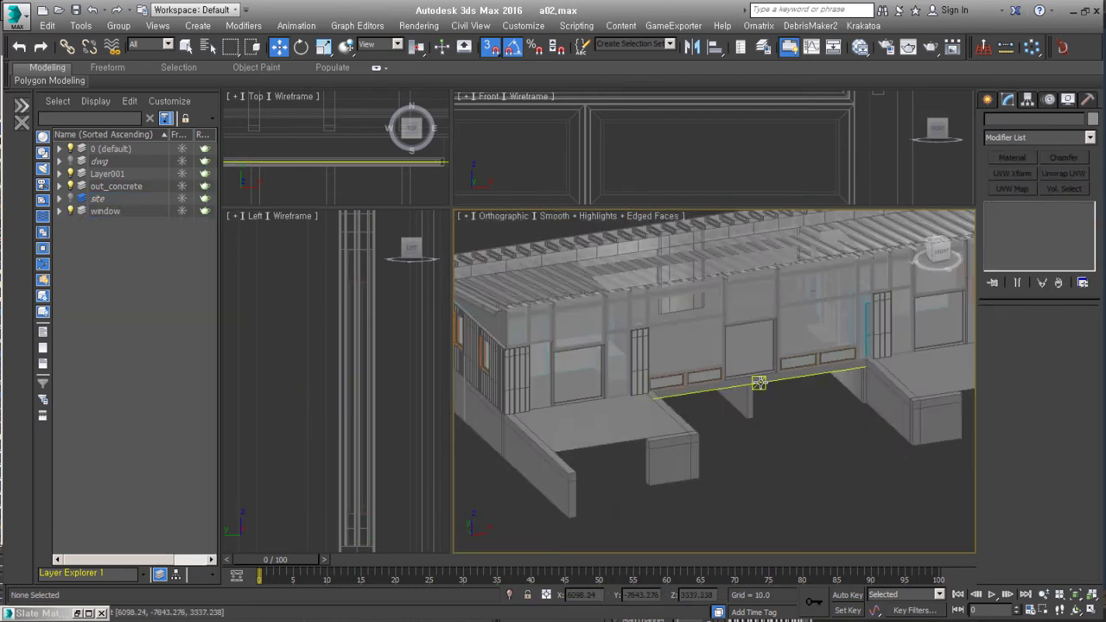
# Step: Select V_wood_cm and detach its vertical frame faces as door_frameV
pyautogui.press('z')
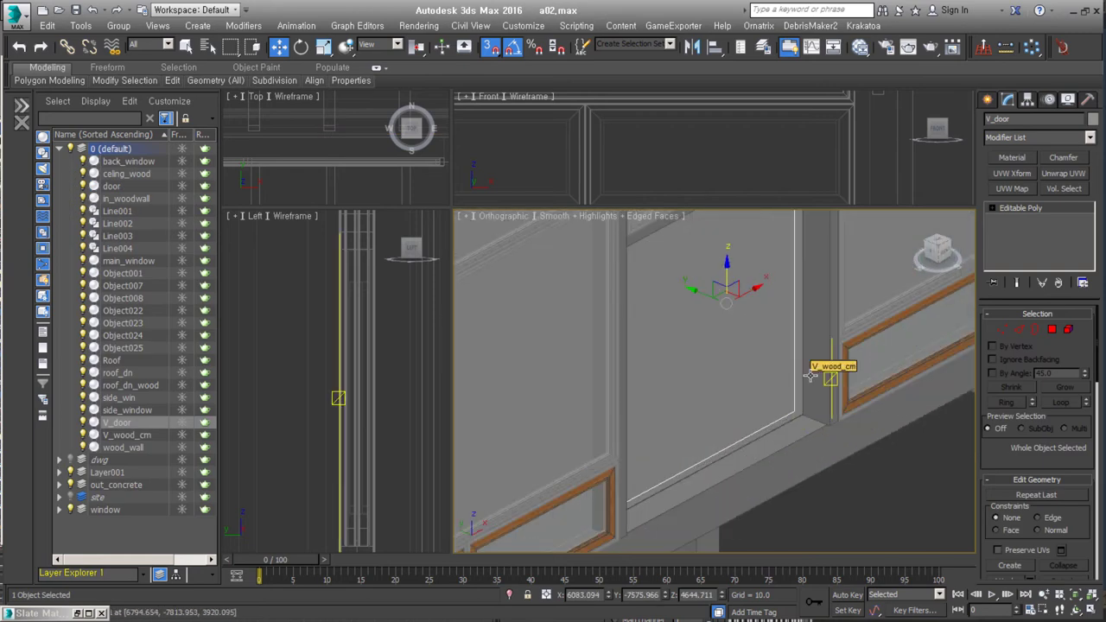
pyautogui.click(811, 374)
pyautogui.press('z')
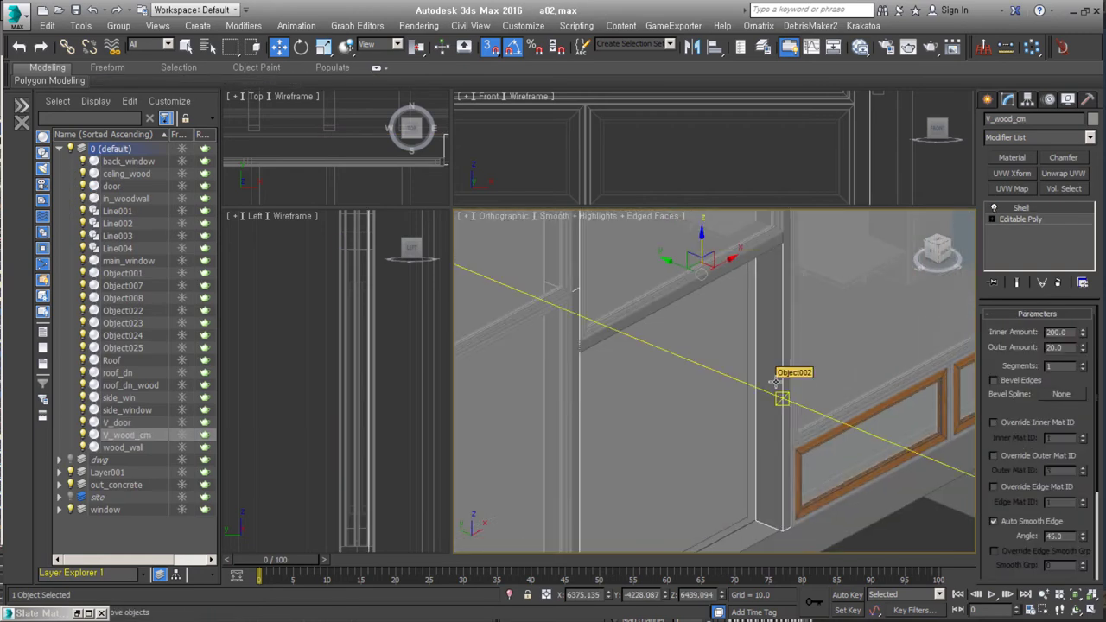
pyautogui.scroll(-3, 1028, 540)
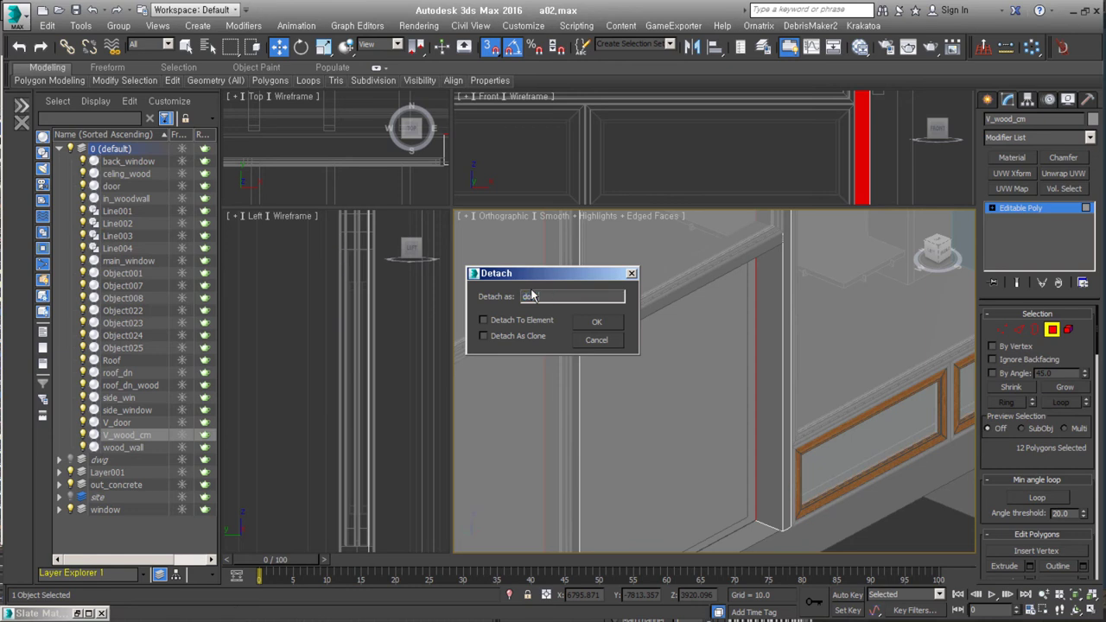
pyautogui.write('V')
pyautogui.press('Return')
pyautogui.press('F3')
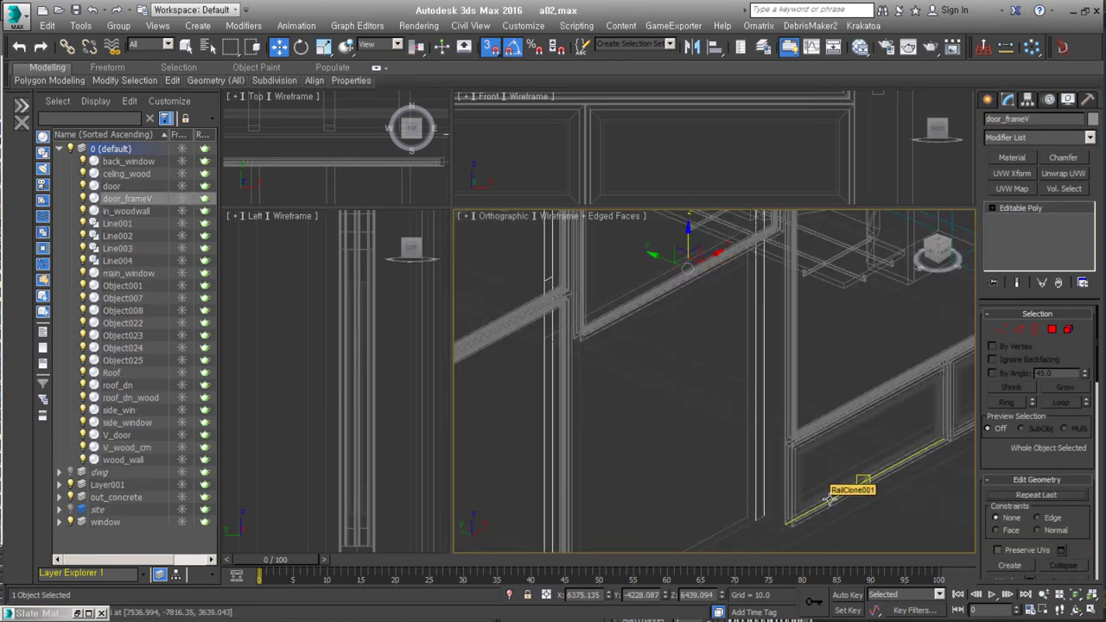
# Step: Give door_frameV a Shell with Outer Amount 90 and isolate the door frames
pyautogui.press('t')
pyautogui.press('z')
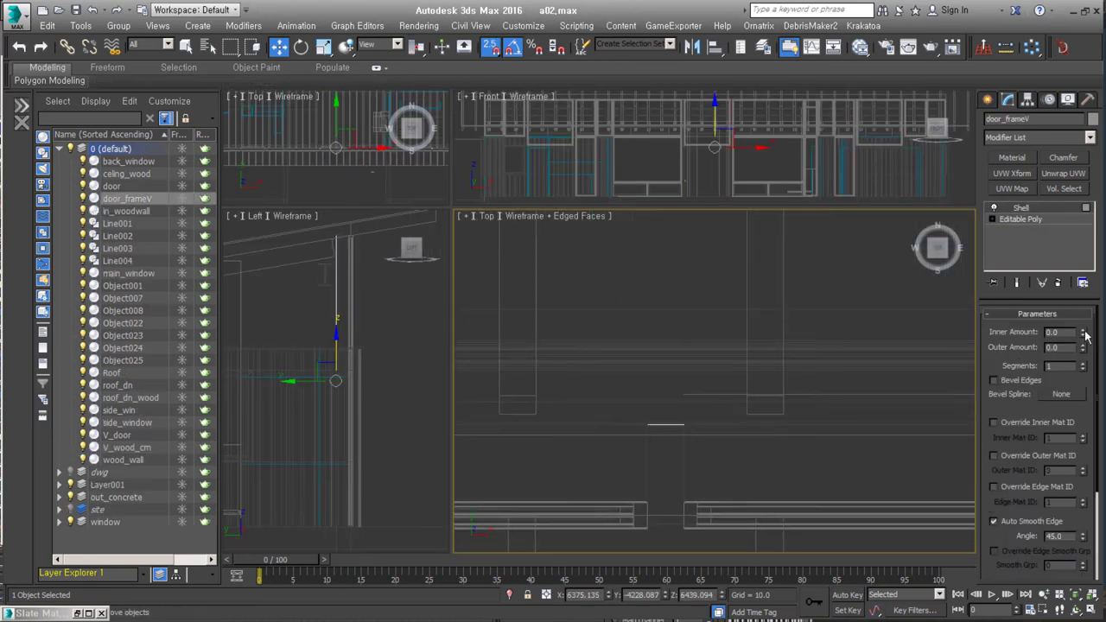
pyautogui.scroll(2, 653, 387)
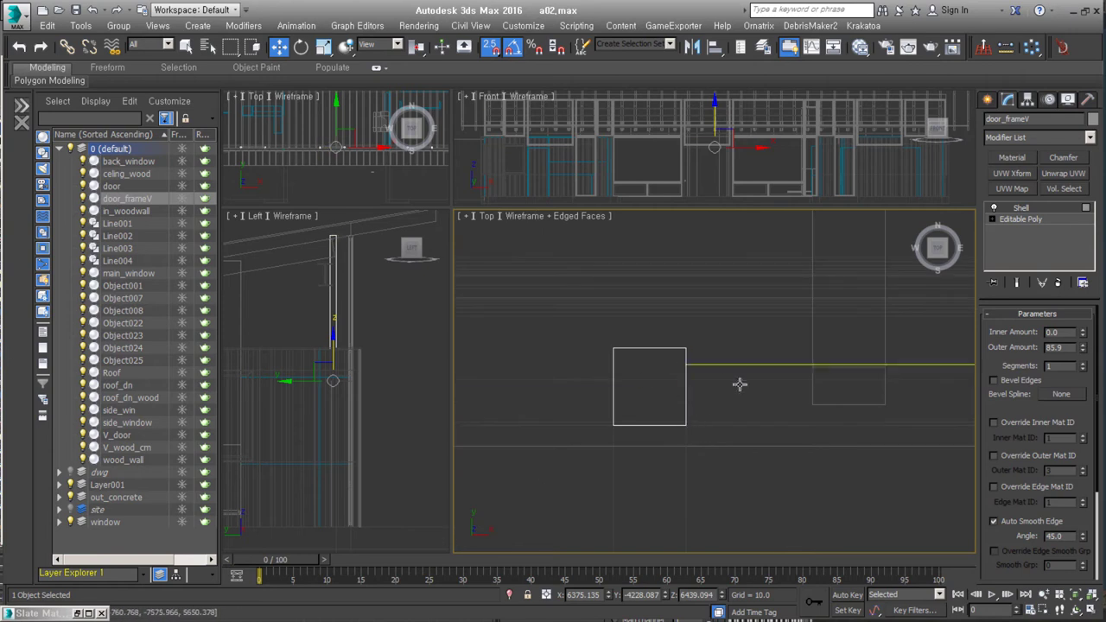
pyautogui.keyDown('alt'); pyautogui.moveTo(692, 377); pyautogui.dragTo(727, 356, button='middle'); pyautogui.keyUp('alt')
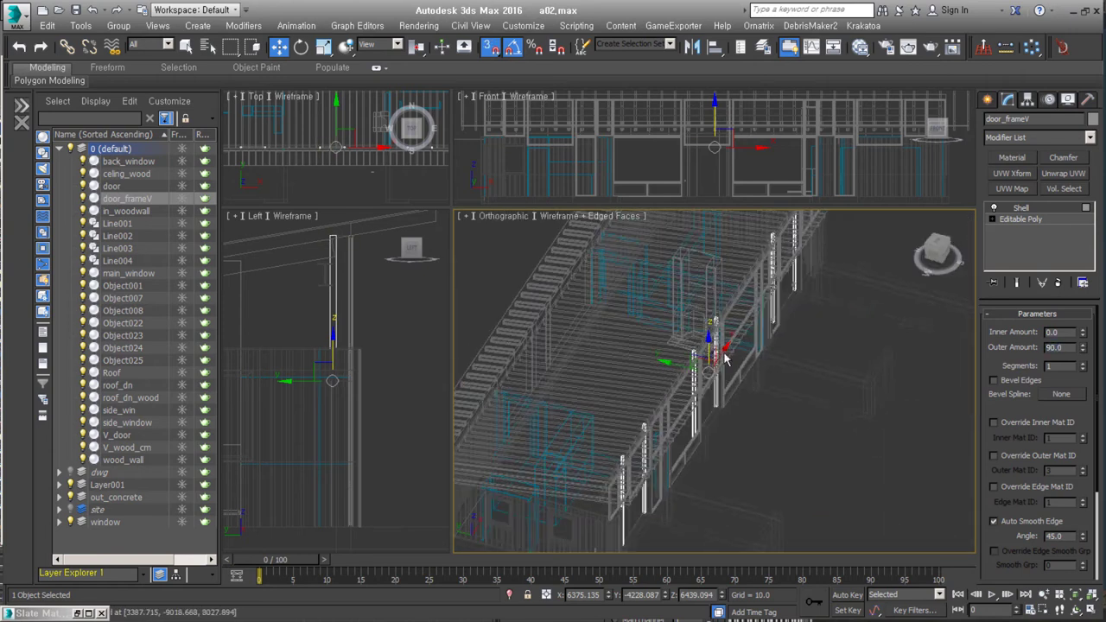
pyautogui.hotkey('alt', 'q')
pyautogui.click(988, 98)
# Step: Draw a vertical line, Line005, beside the door frame in the Left view
pyautogui.click(1009, 122)
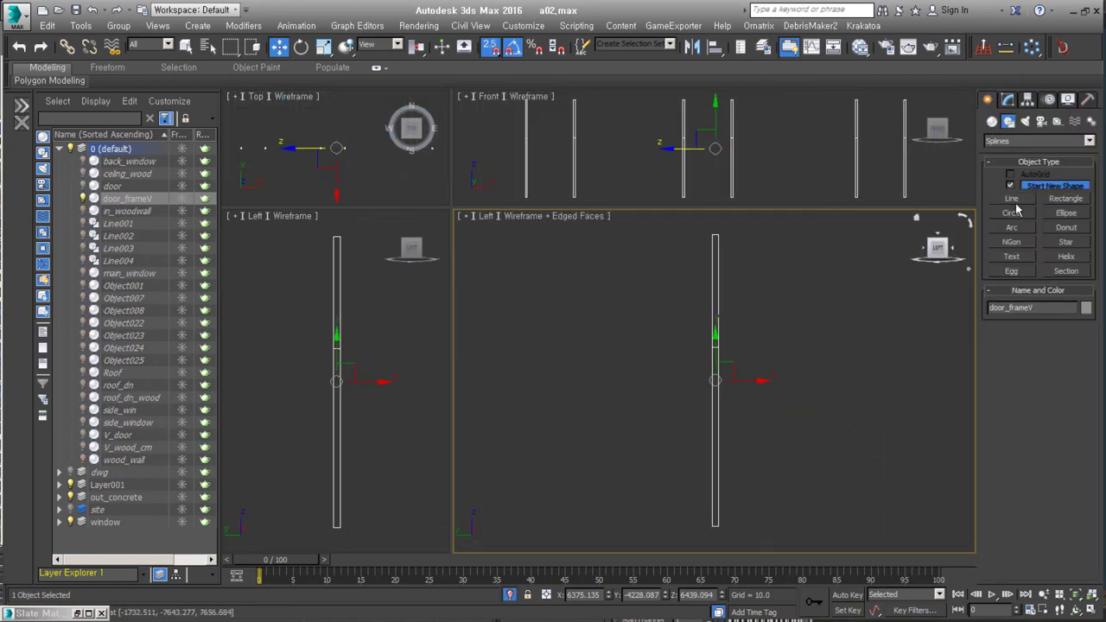
pyautogui.click(1020, 200)
pyautogui.moveTo(716, 235); pyautogui.dragTo(718, 527)
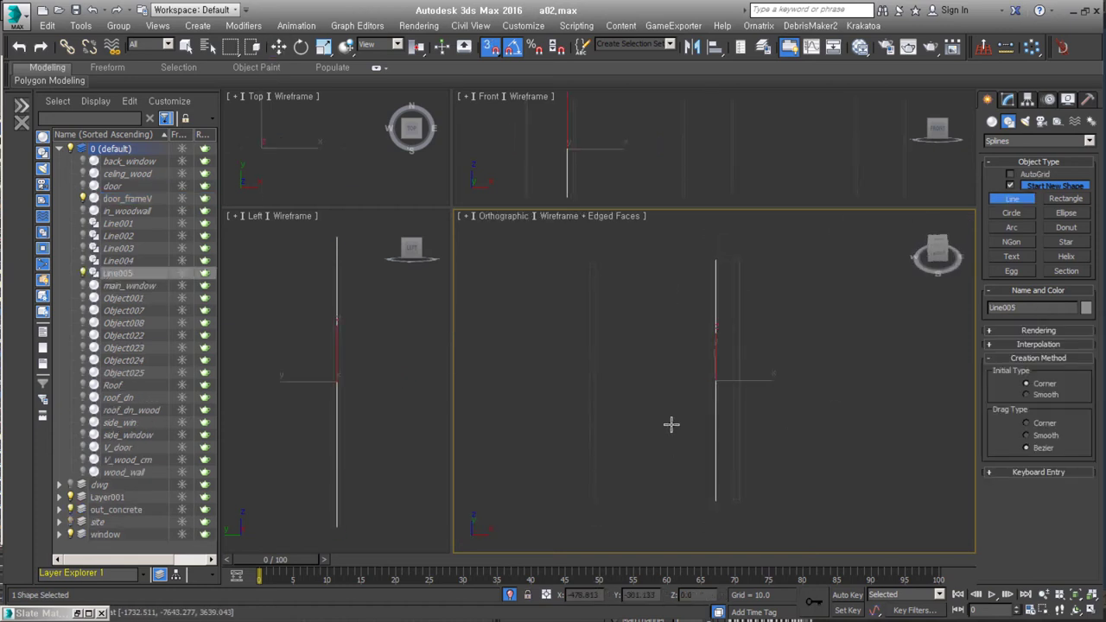
pyautogui.rightClick(591, 262)
pyautogui.click(1008, 98)
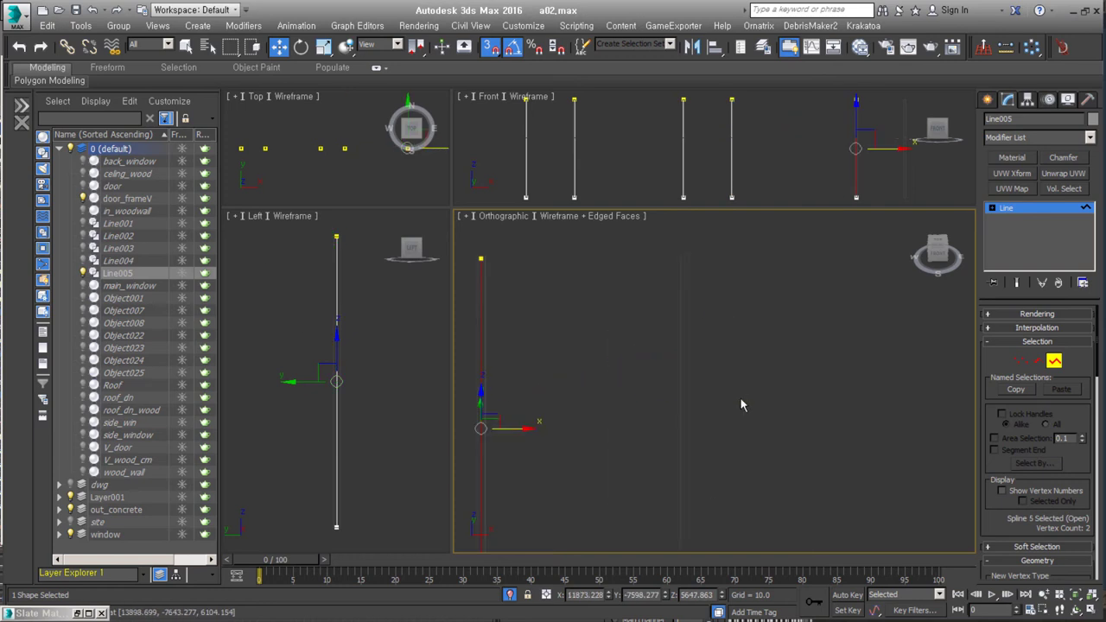
# Step: Sweep a Wide Flange section (Length 90, Width 80) along the line and show the full scene
pyautogui.click(1089, 137)
pyautogui.click(1041, 370)
pyautogui.click(1040, 461)
pyautogui.moveTo(1040, 460); pyautogui.dragTo(1044, 376)
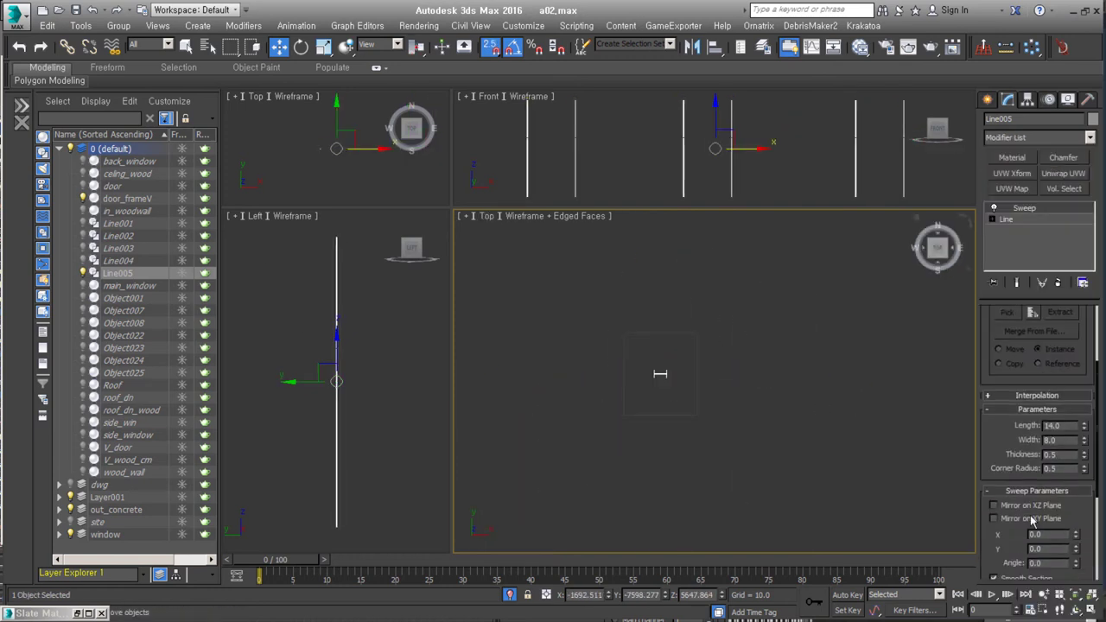
pyautogui.scroll(-2, 1085, 436)
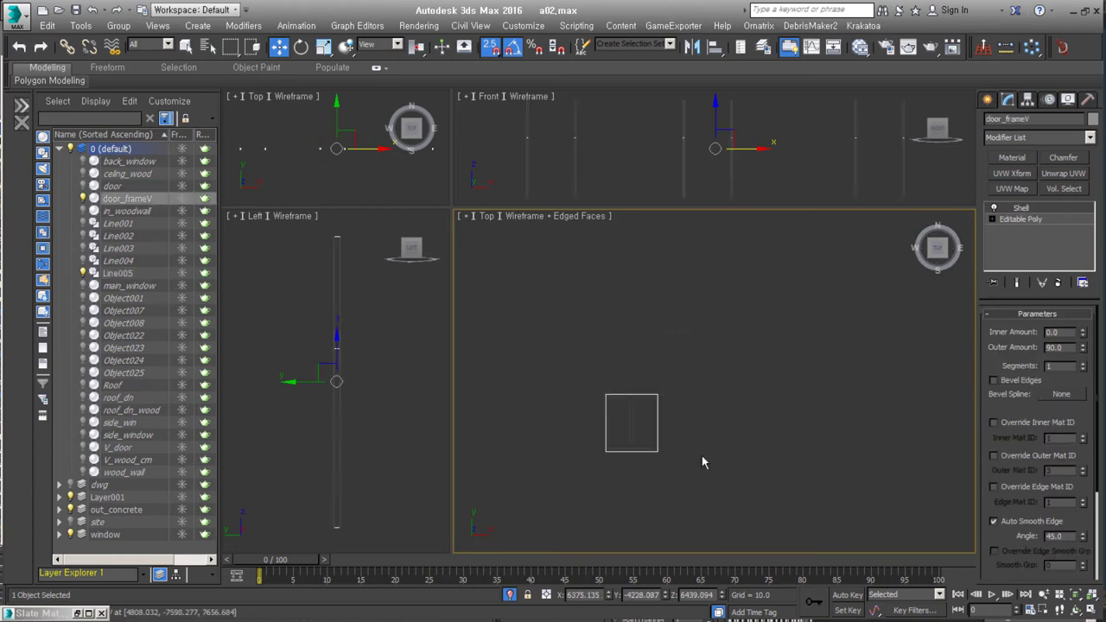
pyautogui.hotkey('alt', 'q')
pyautogui.moveTo(768, 404)
pyautogui.mouseDown(button='middle')
pyautogui.moveTo(769, 431)
pyautogui.moveTo(720, 472)
pyautogui.mouseUp(button='middle')
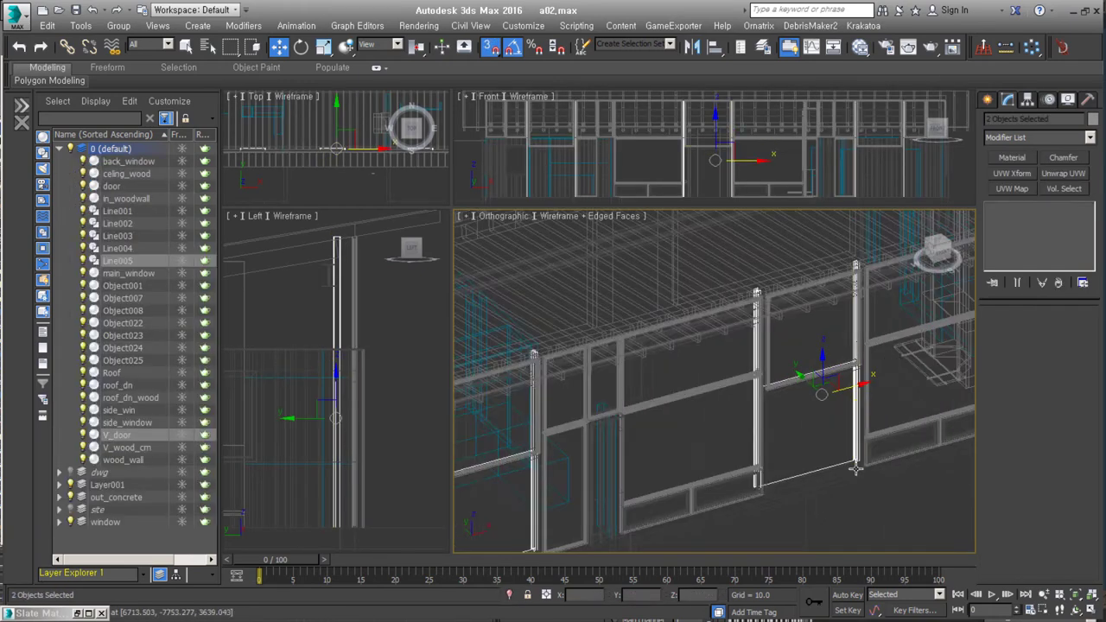
# Step: Isolate V_door, select its right-end vertices and check the doorway reference photo
pyautogui.hotkey('alt', 'q')
pyautogui.press('t')
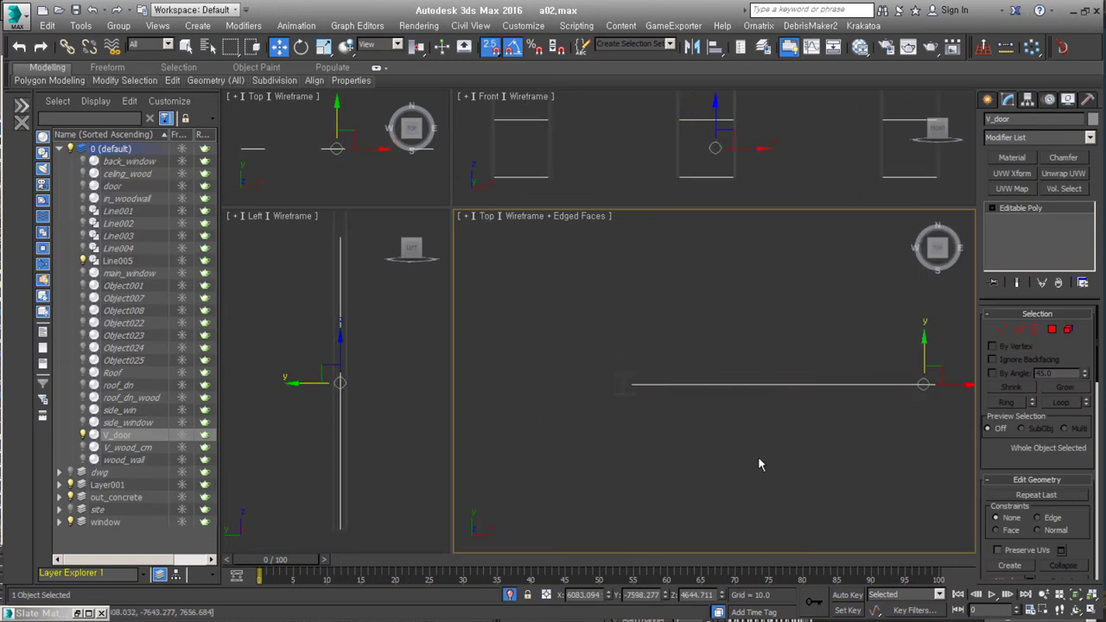
pyautogui.press('1')
pyautogui.moveTo(896, 386); pyautogui.dragTo(856, 442)
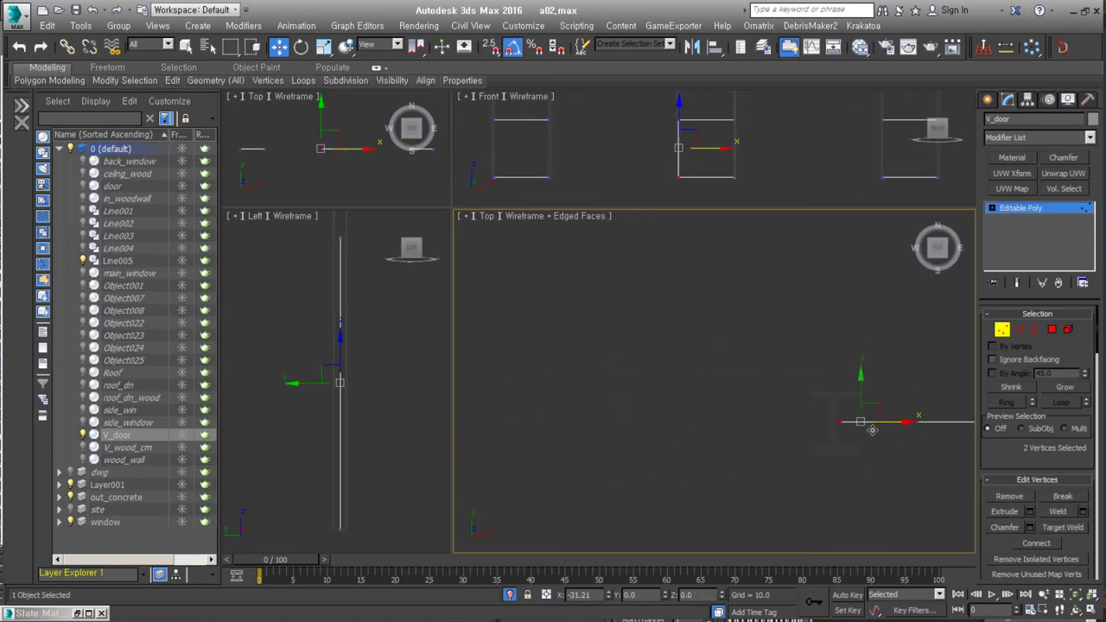
pyautogui.click(1052, 330)
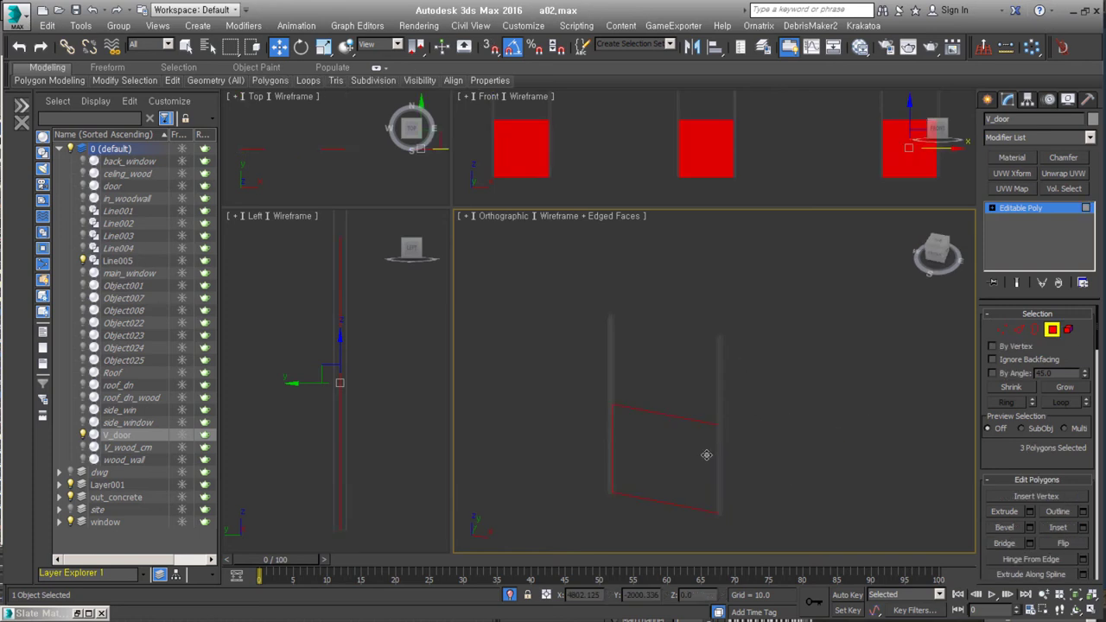
pyautogui.doubleClick(476, 345)
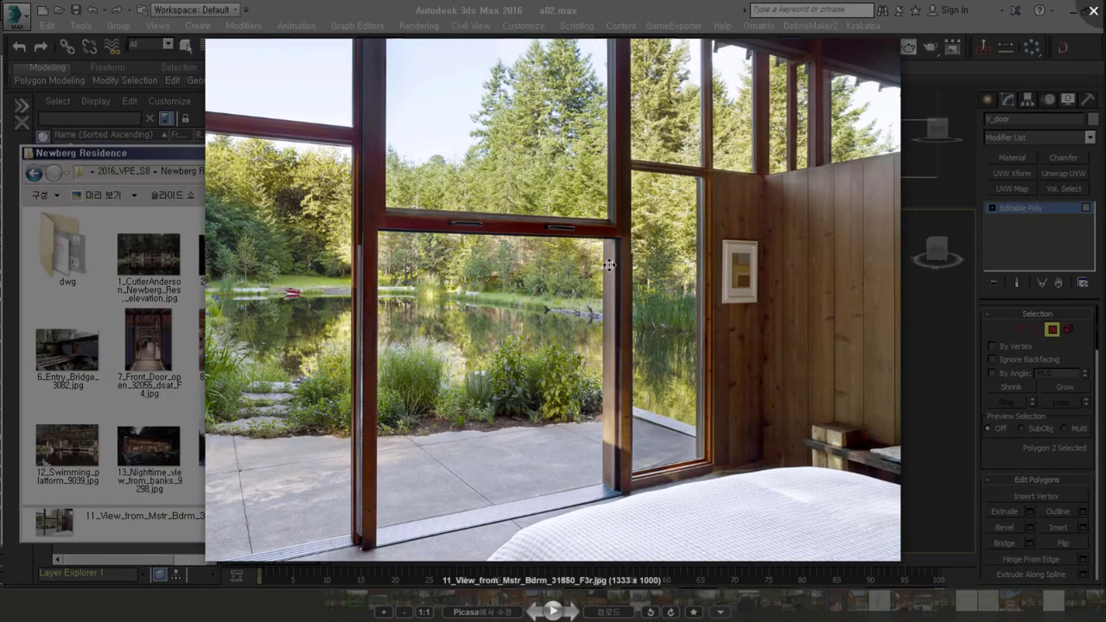
pyautogui.press('Escape')
# Step: Chamfer V_door's edges by 80 and detach the door polygon as Object039
pyautogui.click(1020, 328)
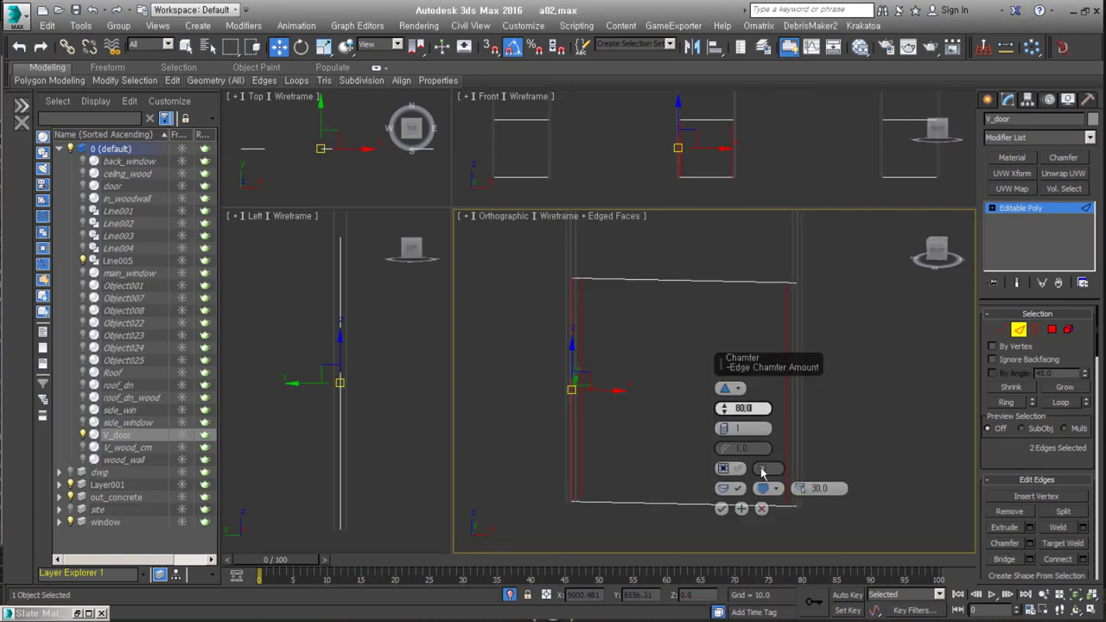
pyautogui.click(729, 493)
pyautogui.press('4')
pyautogui.click(790, 438)
pyautogui.press('Return')
# Step: Chamfer the door's horizontal edges and give the detached door piece Shell thickness
pyautogui.press('2')
pyautogui.hotkey('ctrl', 'shift', 'c')
pyautogui.click(722, 510)
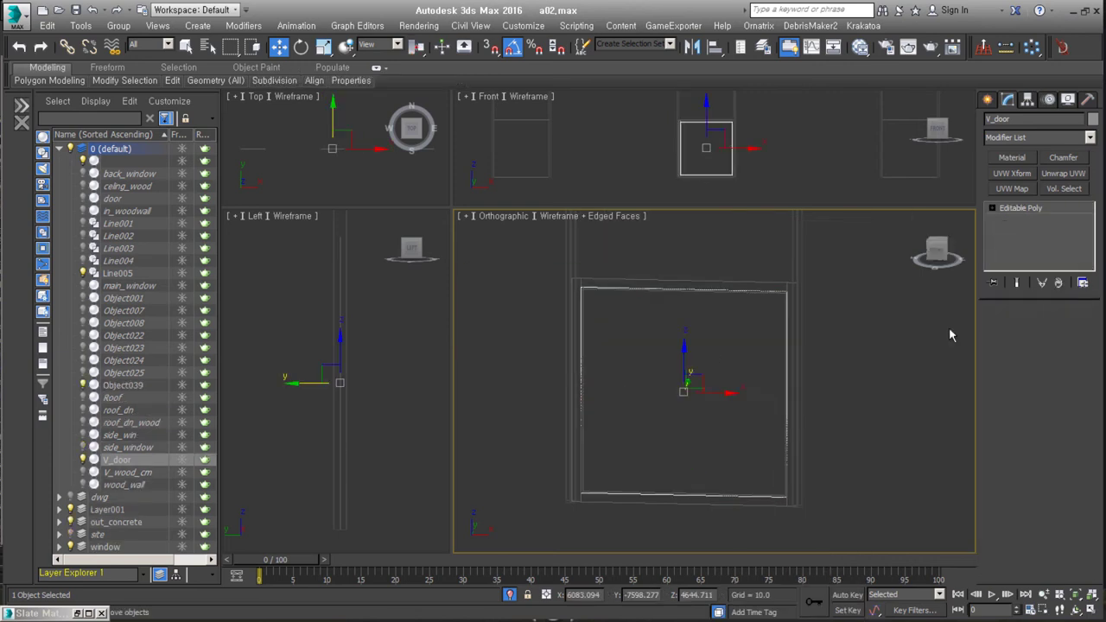
pyautogui.click(1052, 333)
# Step: Give Object039 a Shell with 40 outer amount and add a Box UVW Map to the door pieces
pyautogui.rightClick(1020, 208)
pyautogui.click(1050, 259)
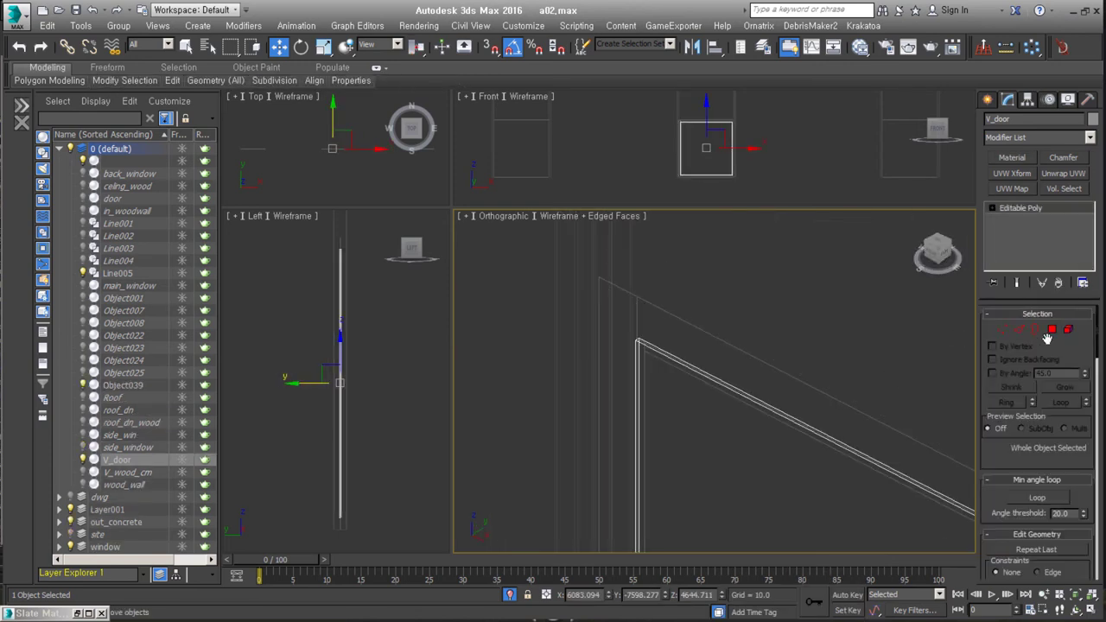
pyautogui.click(659, 357)
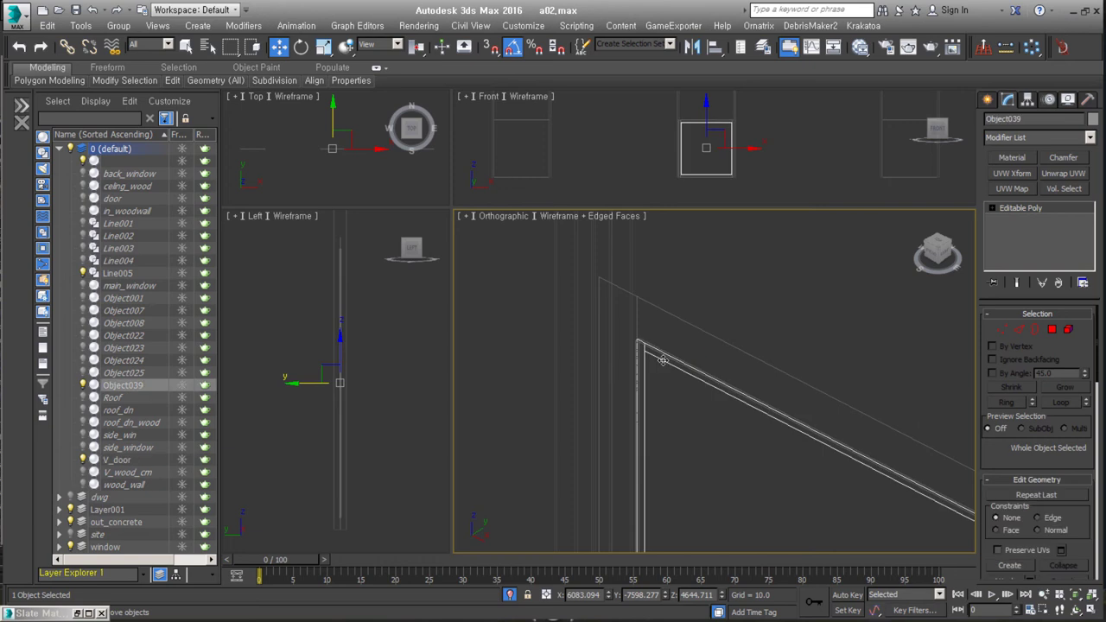
pyautogui.click(1021, 219)
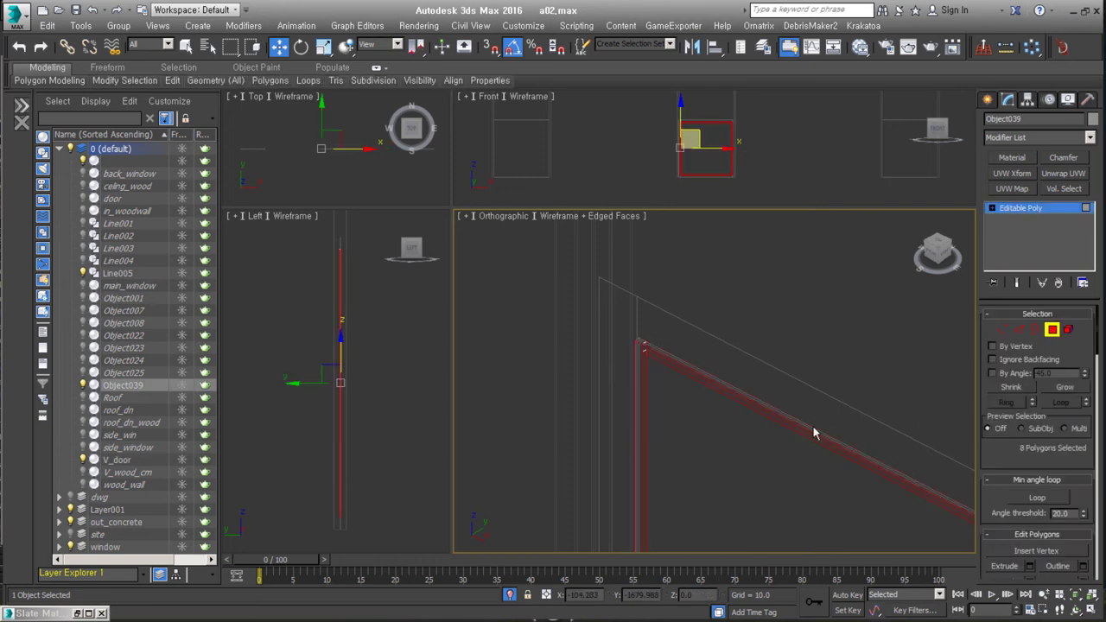
pyautogui.click(1021, 209)
pyautogui.write('40')
pyautogui.press('Return')
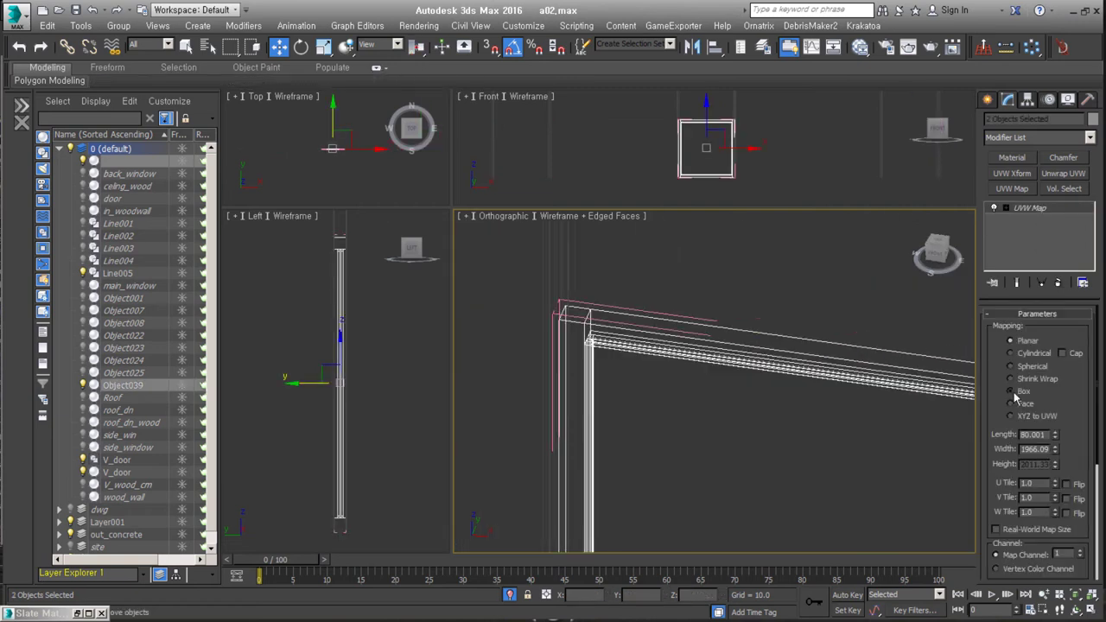
pyautogui.click(1063, 173)
pyautogui.click(1037, 473)
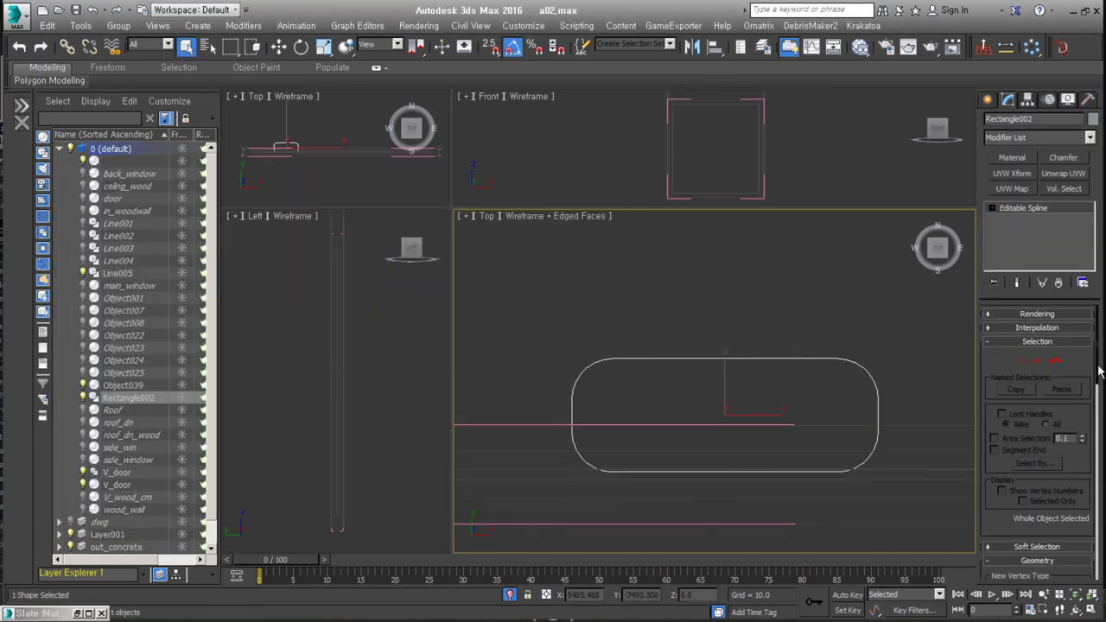
# Step: Make the Rectangle002 handle outline renderable and move it into place
pyautogui.click(1060, 337)
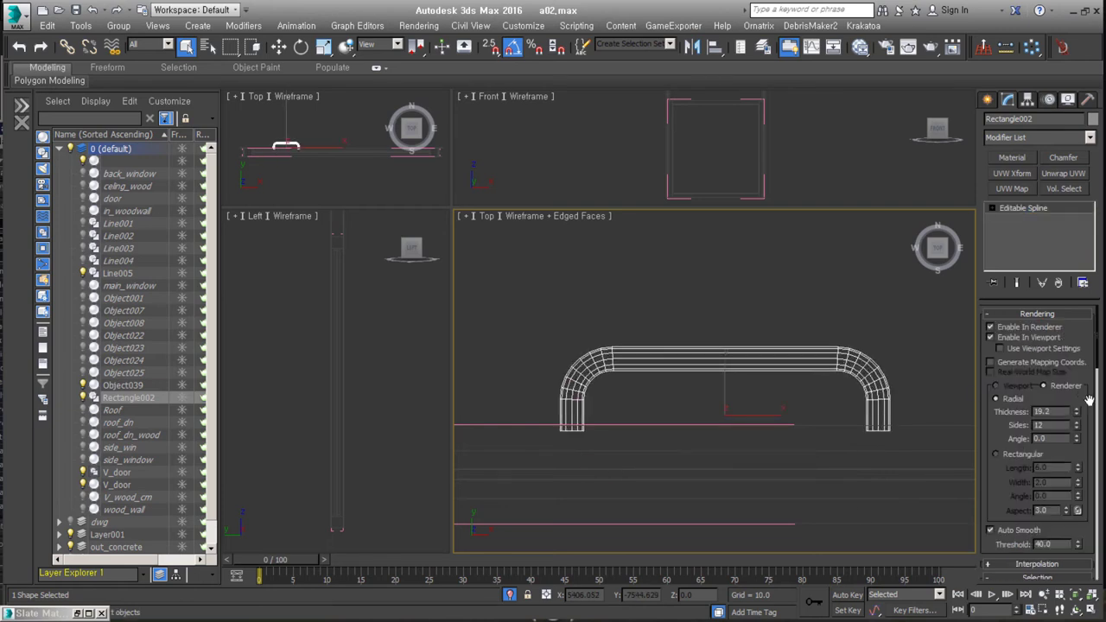
pyautogui.scroll(-3, 1028, 419)
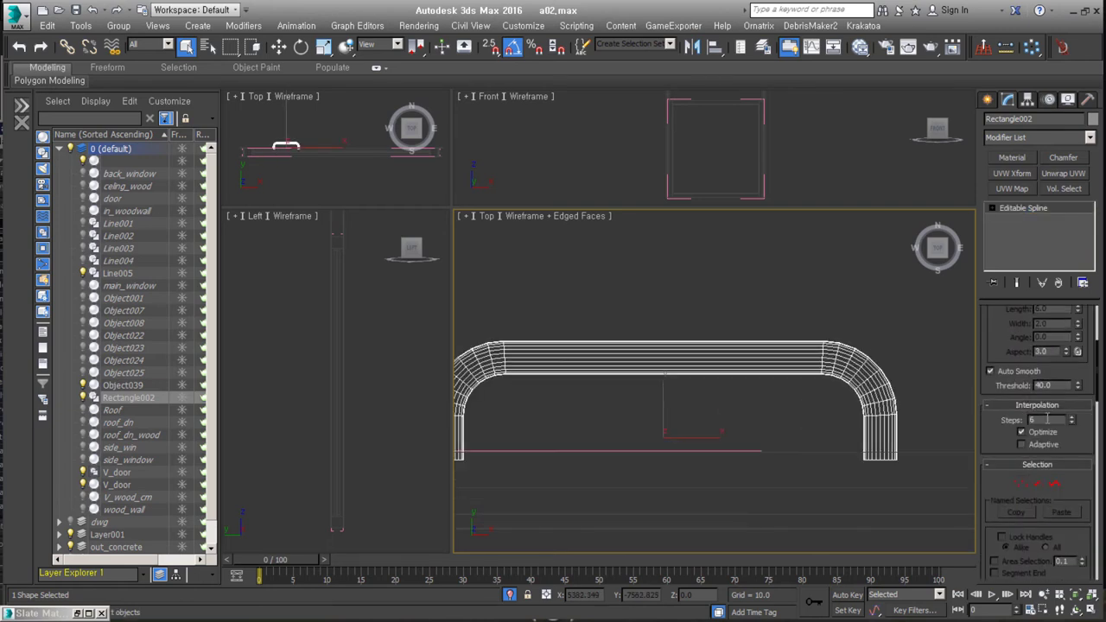
pyautogui.rightClick(581, 354)
pyautogui.click(601, 365)
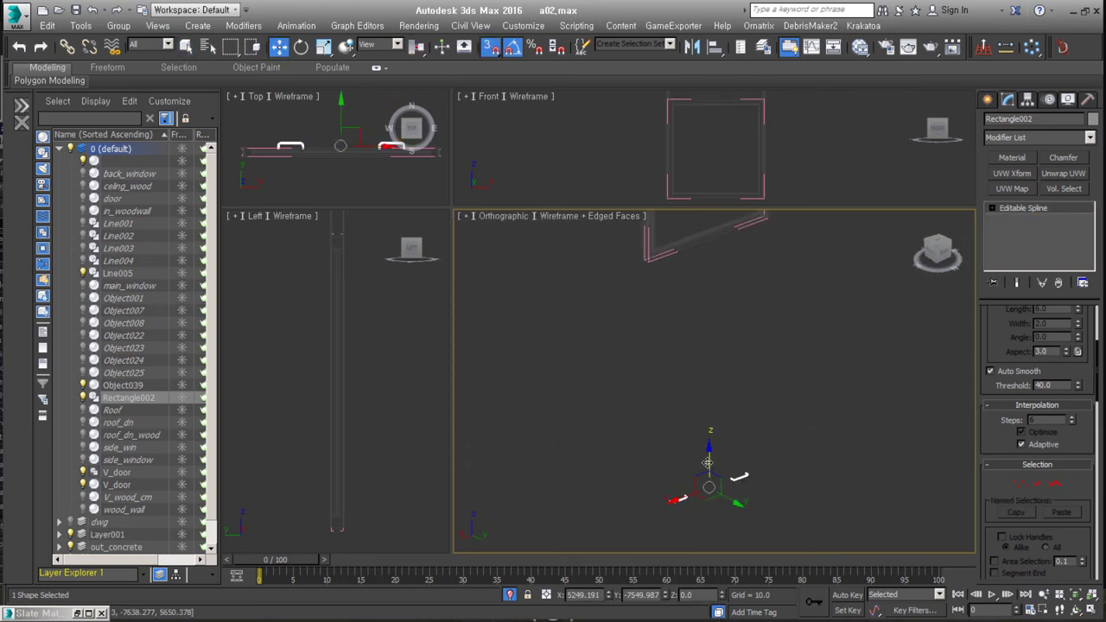
pyautogui.scroll(3, 781, 429)
pyautogui.scroll(4, 1020, 412)
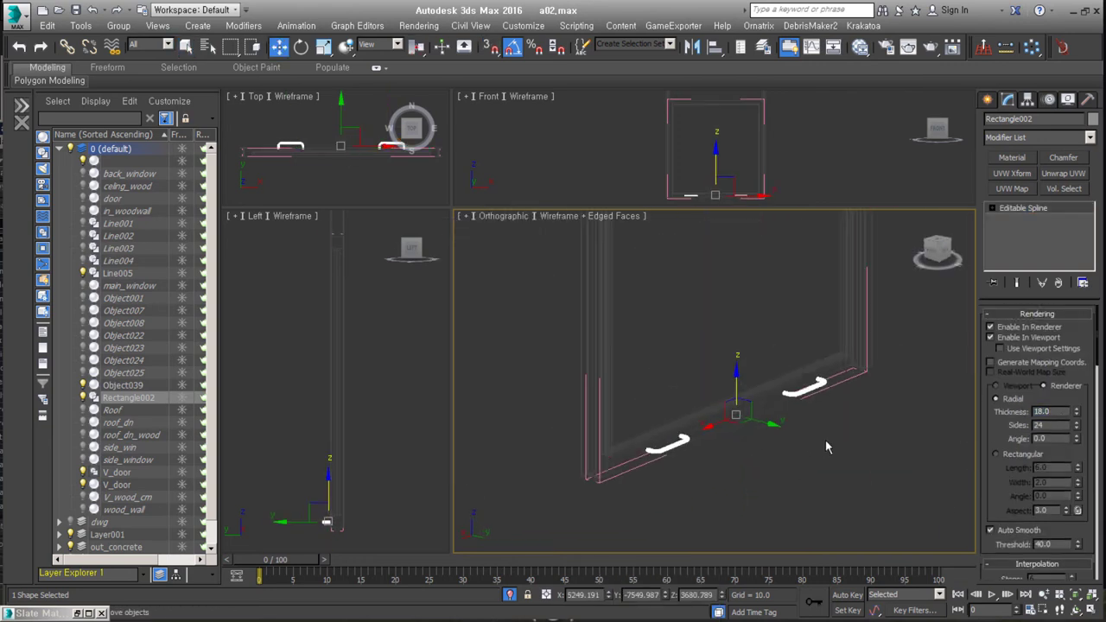
# Step: Copy the sliding-door group as V_door005
pyautogui.click(827, 361)
pyautogui.press('t')
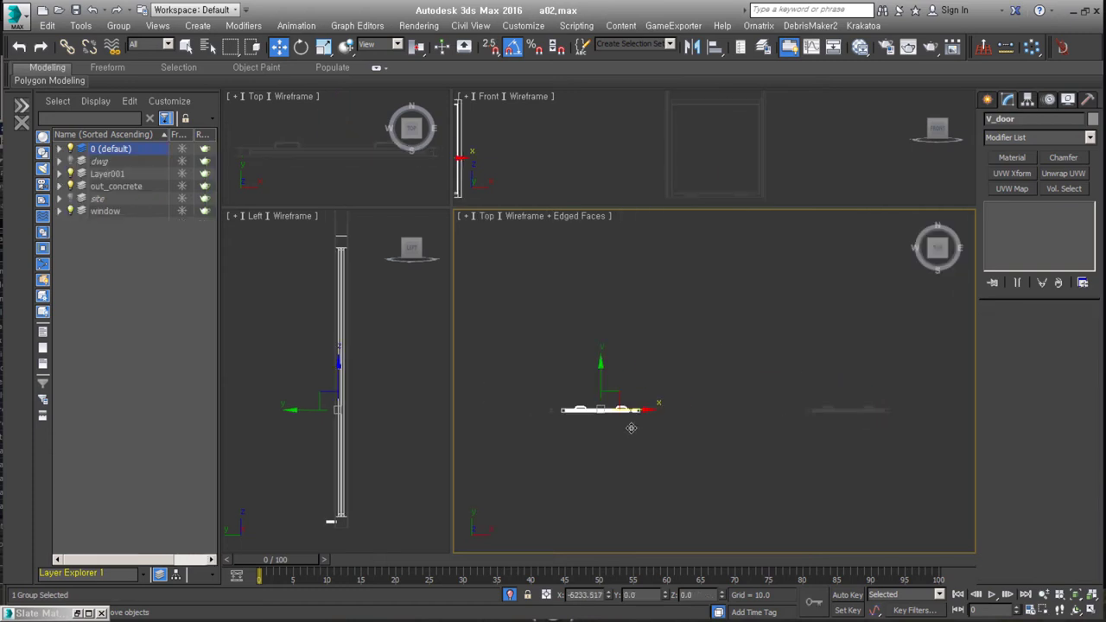
pyautogui.hotkey('ctrl', 'v')
pyautogui.press('Return')
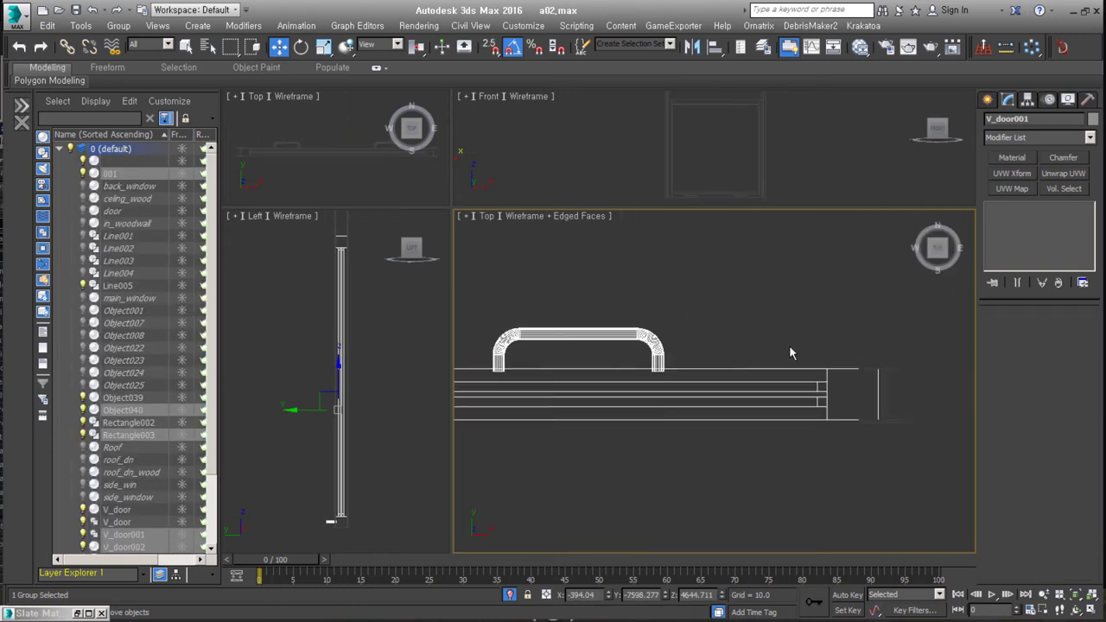
# Step: Slide the V_door003 door panels further right along the wall
pyautogui.click(749, 400)
pyautogui.click(802, 365)
pyautogui.rightClick(617, 371)
pyautogui.click(666, 395)
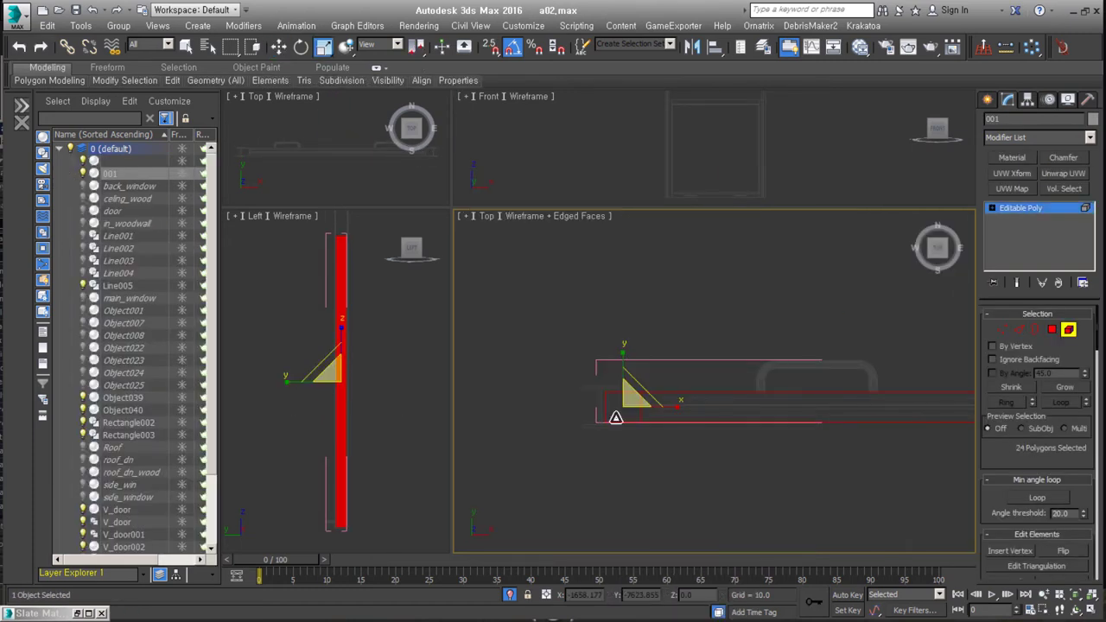
pyautogui.keyDown('shift'); pyautogui.moveTo(549, 401); pyautogui.dragTo(870, 383); pyautogui.keyUp('shift')
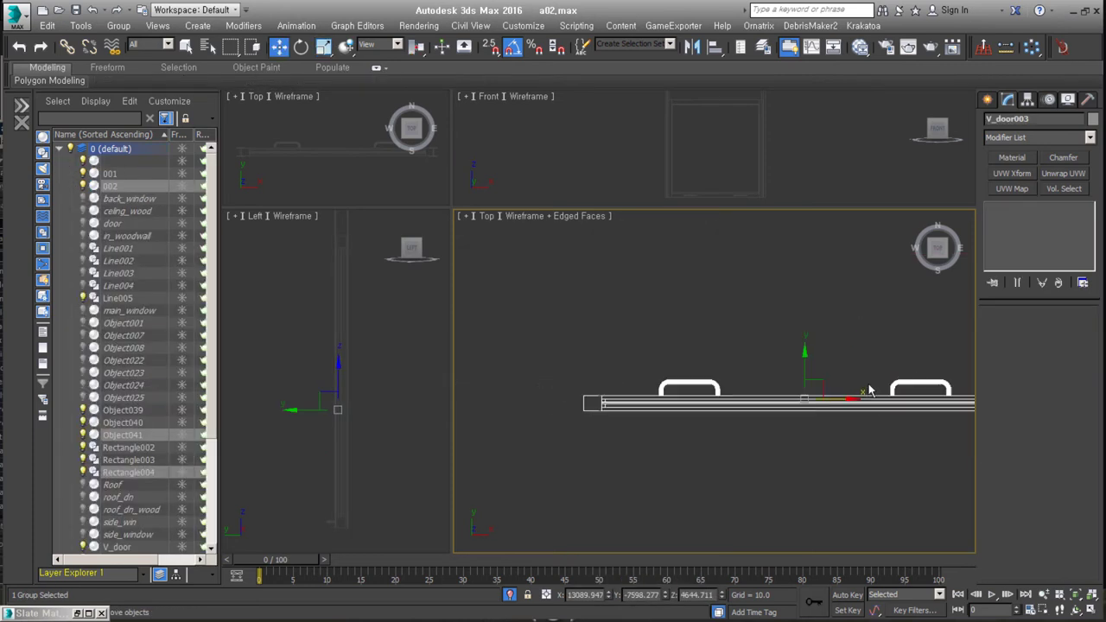
pyautogui.moveTo(541, 352); pyautogui.dragTo(717, 384)
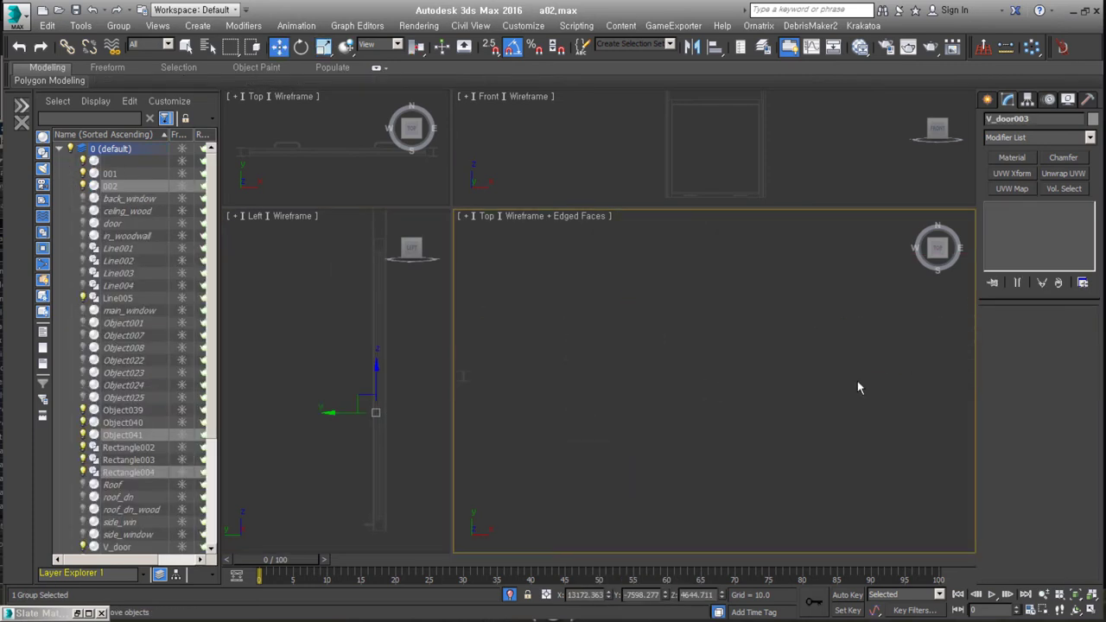
pyautogui.scroll(3, 736, 372)
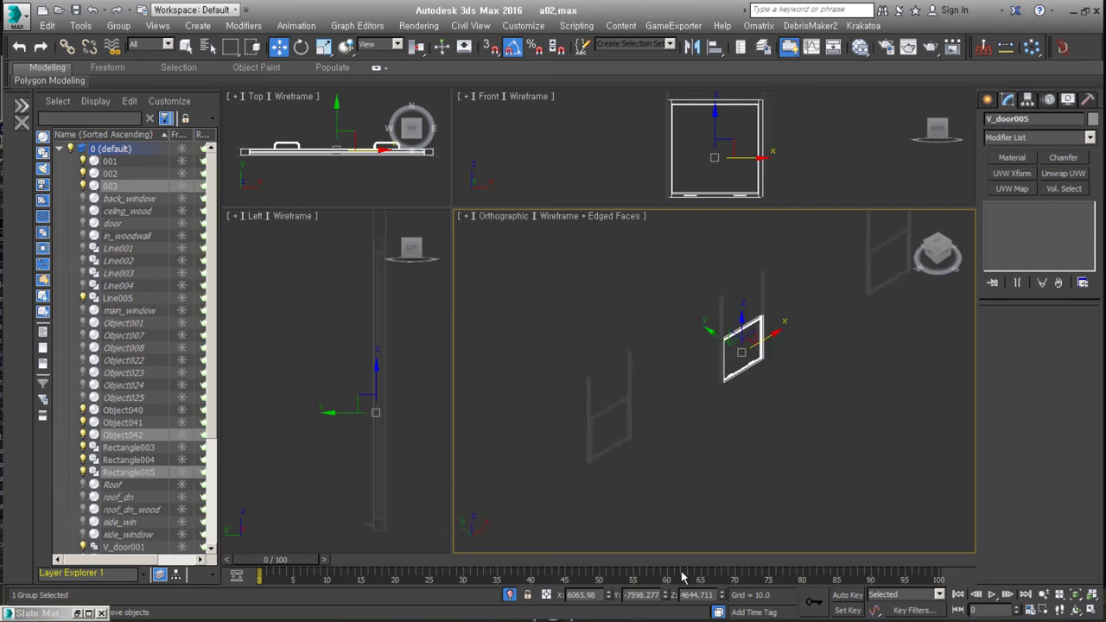
# Step: Exit isolation, switch to shaded display and select the door slab
pyautogui.hotkey('alt', 'q')
pyautogui.keyDown('alt'); pyautogui.moveTo(656, 407); pyautogui.dragTo(617, 457, button='middle'); pyautogui.keyUp('alt')
pyautogui.click(661, 427)
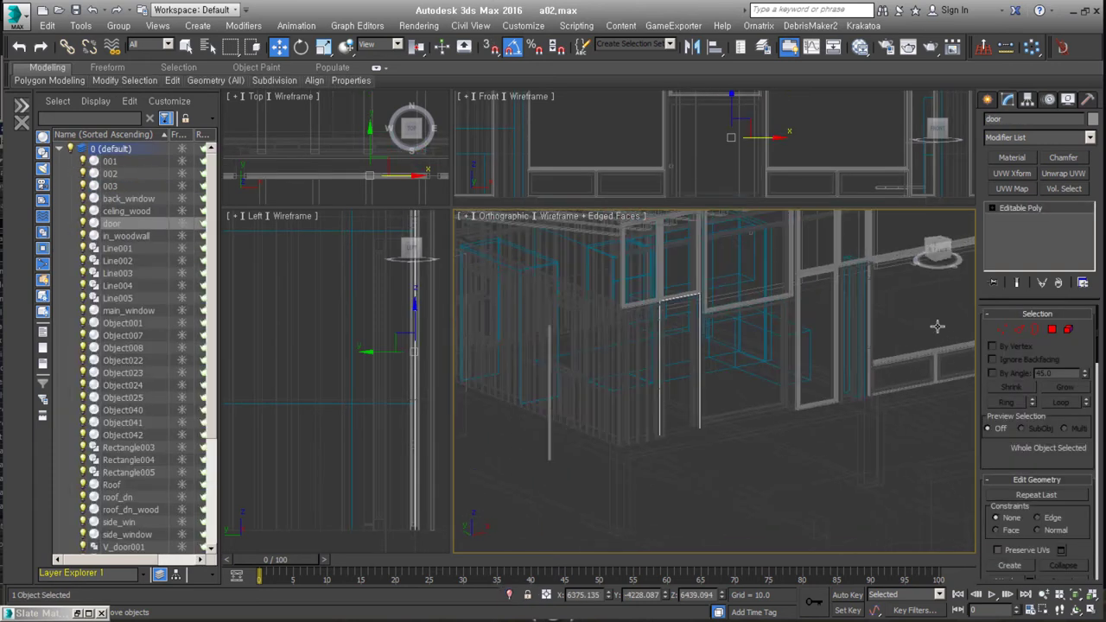
pyautogui.scroll(-5, 700, 426)
pyautogui.press('1')
pyautogui.scroll(4, 821, 423)
pyautogui.scroll(3, 777, 407)
pyautogui.scroll(3, 736, 392)
pyautogui.press('F3')
pyautogui.press('4')
pyautogui.click(733, 379)
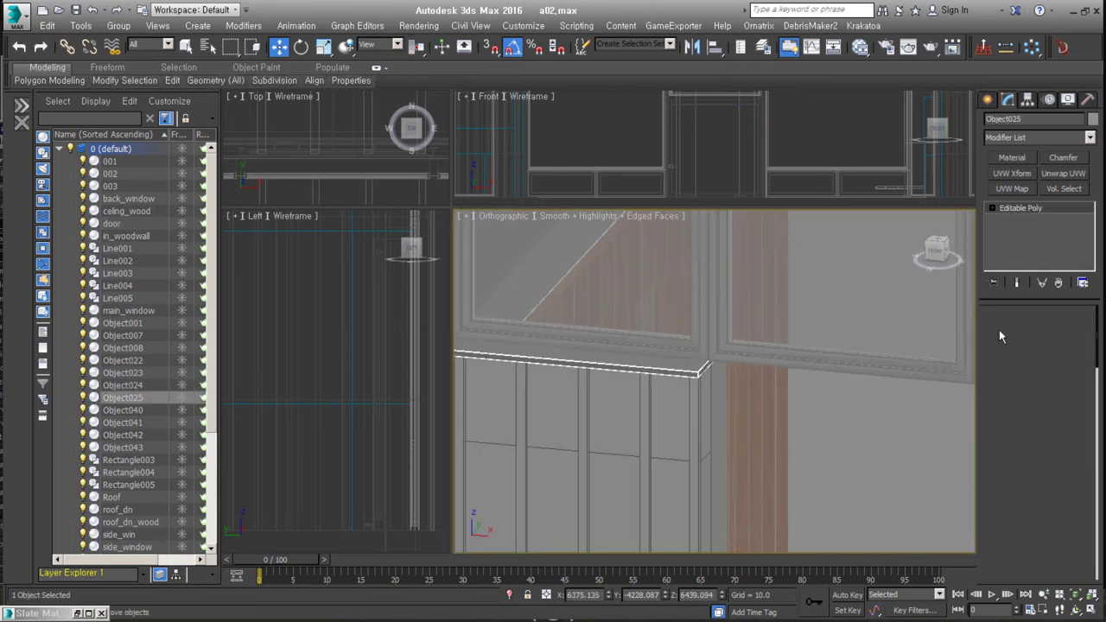
pyautogui.moveTo(733, 379)
pyautogui.mouseDown(button='middle')
pyautogui.moveTo(762, 317)
pyautogui.moveTo(821, 349)
pyautogui.mouseUp(button='middle')
pyautogui.click(762, 316)
# Step: Isolate the door and chamfer its selected outer edges by 20
pyautogui.hotkey('alt', 'q')
pyautogui.press('2')
pyautogui.rightClick(729, 296)
pyautogui.click(717, 356)
pyautogui.scroll(5, 669, 246)
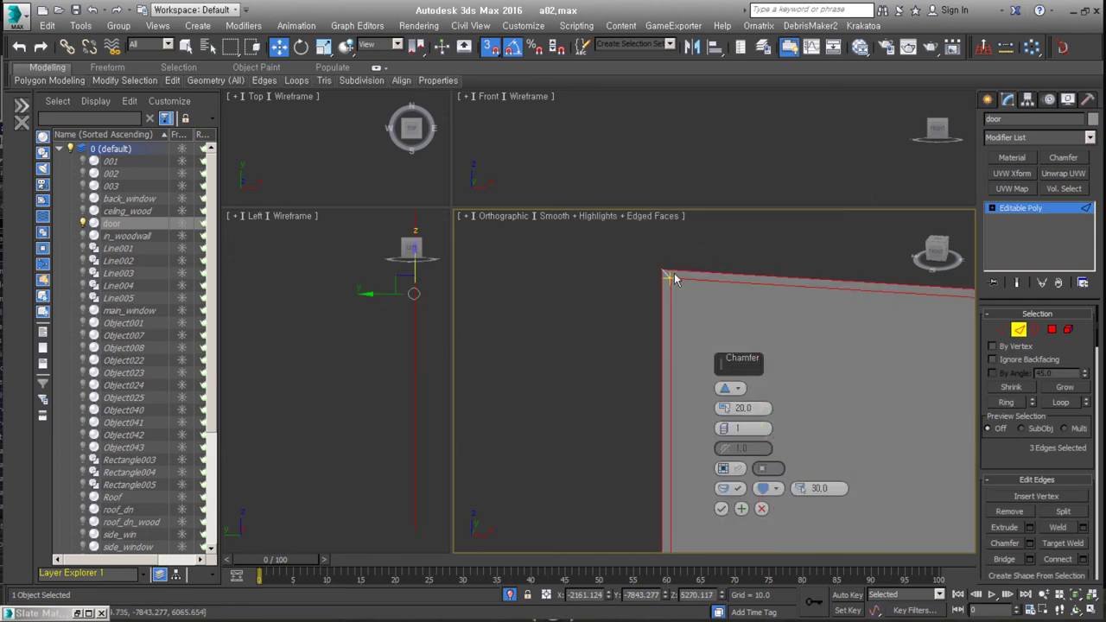
pyautogui.click(731, 489)
pyautogui.press('2')
pyautogui.scroll(-4, 814, 353)
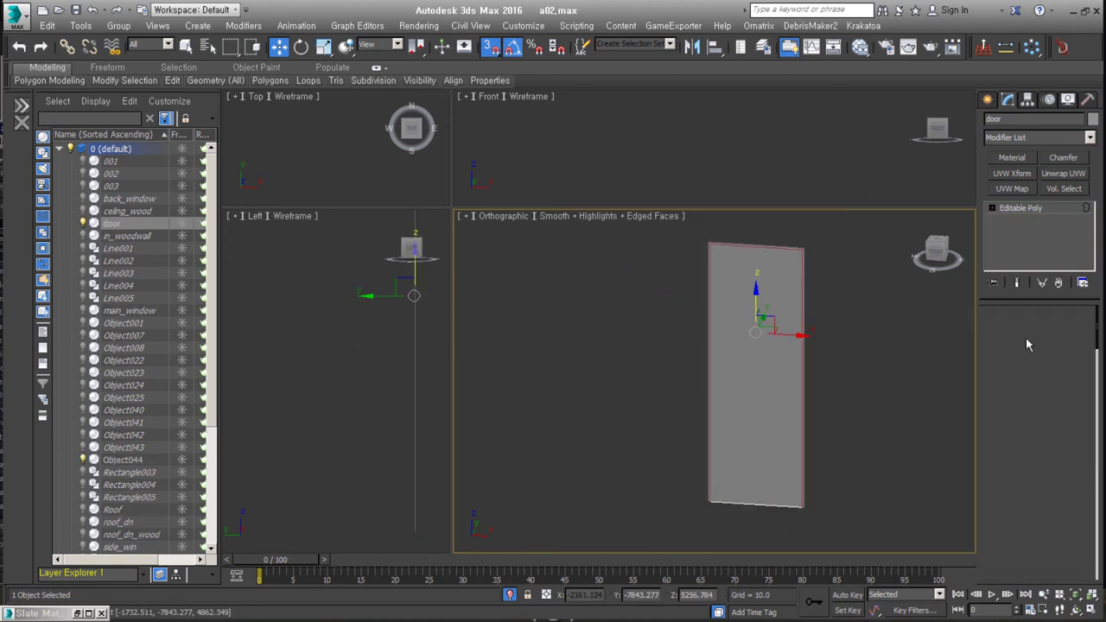
# Step: Chamfer the door's bottom edge by 10
pyautogui.keyDown('ctrl'); pyautogui.click(748, 484); pyautogui.keyUp('ctrl')
pyautogui.hotkey('ctrl', 'shift', 'c')
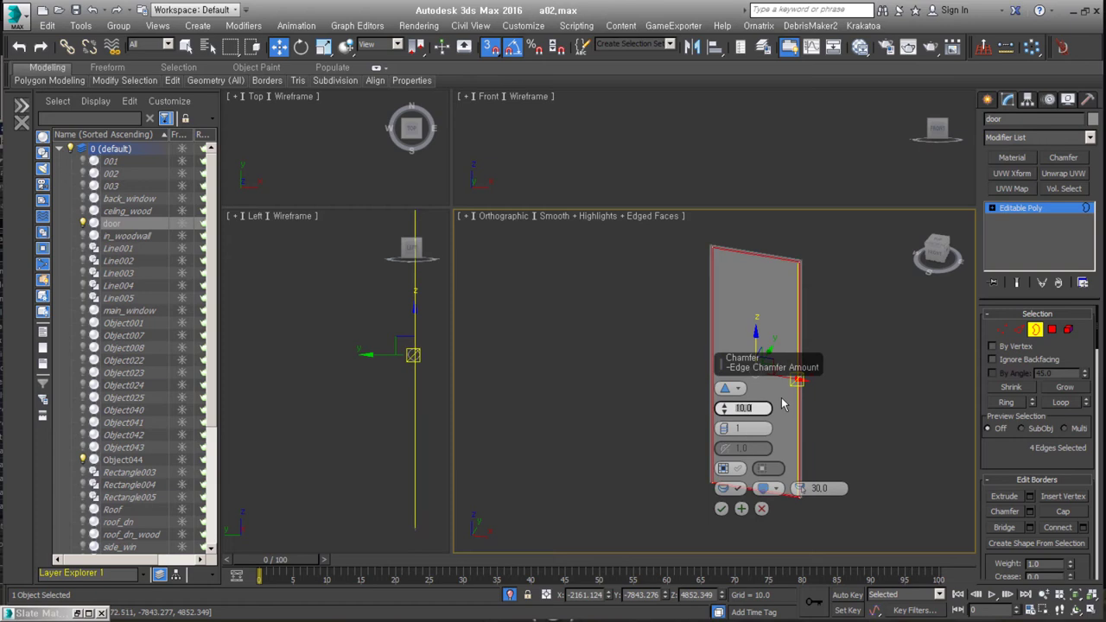
pyautogui.scroll(3, 782, 404)
pyautogui.click(795, 444)
pyautogui.hotkey('ctrl', 'shift', 'c')
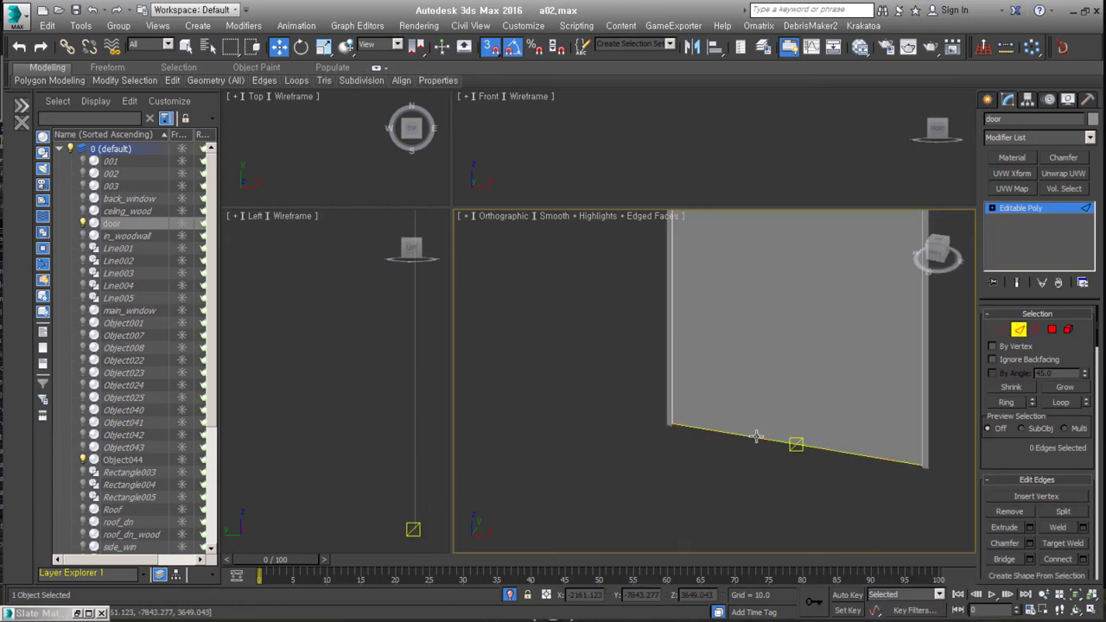
pyautogui.scroll(-4, 793, 411)
# Step: Start chamfering two more selected edges of the door
pyautogui.press('2')
pyautogui.rightClick(671, 354)
pyautogui.click(573, 440)
# Step: Check the 10_Kitchen_to_Mudroom reference photo, then return to the door's edge options
pyautogui.hotkey('alt', 'Tab')
pyautogui.press('Left')
pyautogui.press('Return')
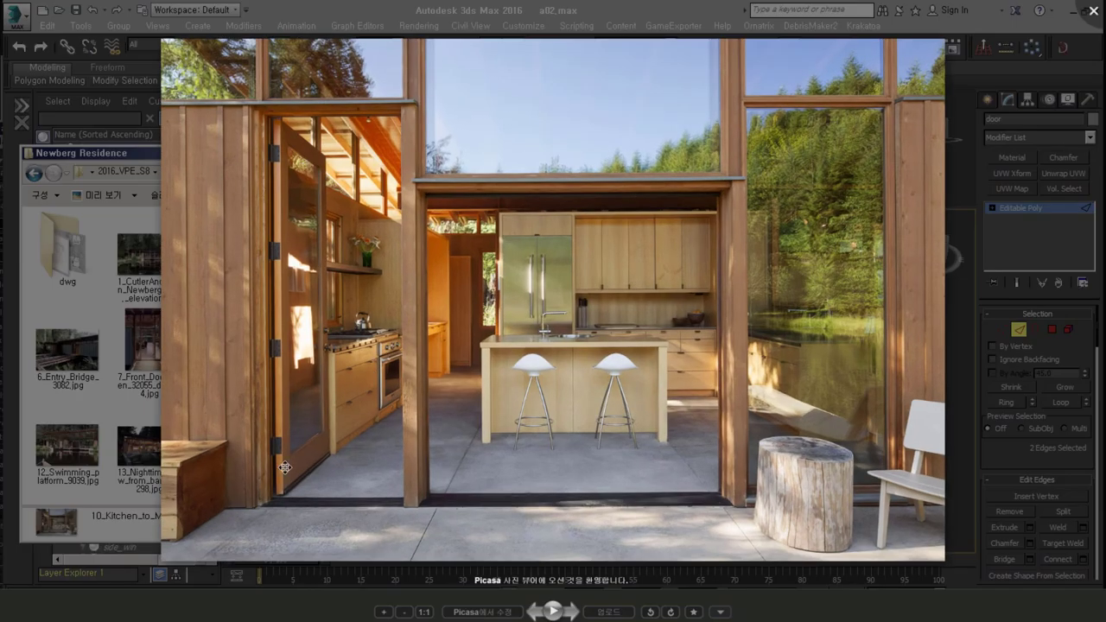
pyautogui.press('Escape')
pyautogui.hotkey('alt', 'Tab')
pyautogui.rightClick(723, 323)
pyautogui.press('Escape')
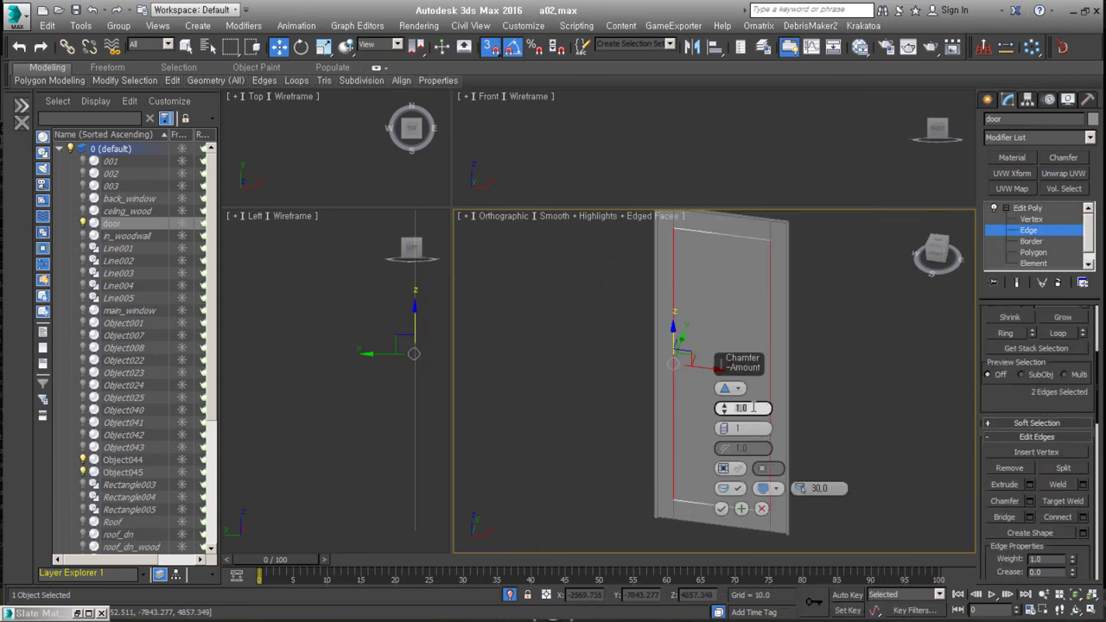
# Step: Detach the inner panel as Object046 and give it a 4-unit shell, collapsed into its geometry
pyautogui.rightClick(711, 306)
pyautogui.click(821, 370)
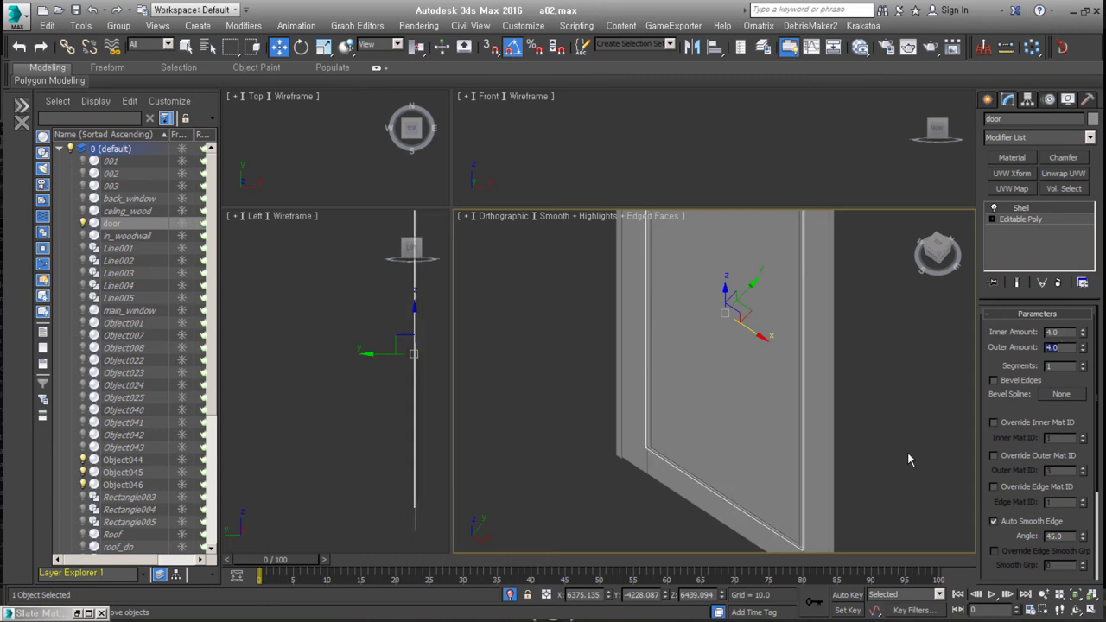
pyautogui.scroll(3, 842, 447)
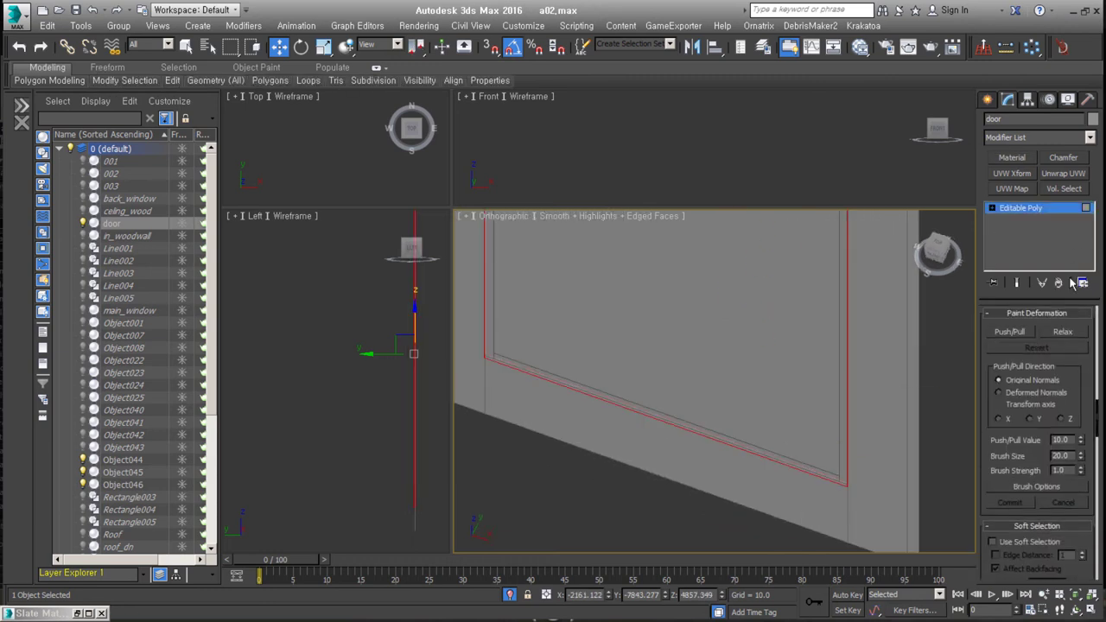
pyautogui.press('F3')
pyautogui.click(831, 481)
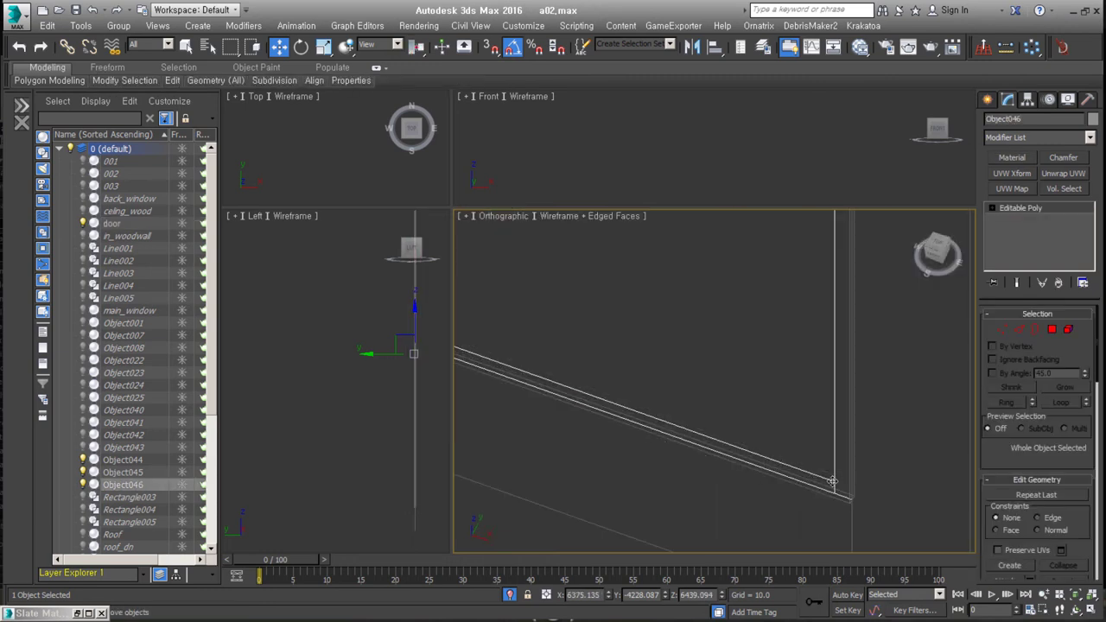
pyautogui.hotkey('ctrl', 'shift', 's')
pyautogui.hotkey('ctrl', 'shift', 'c')
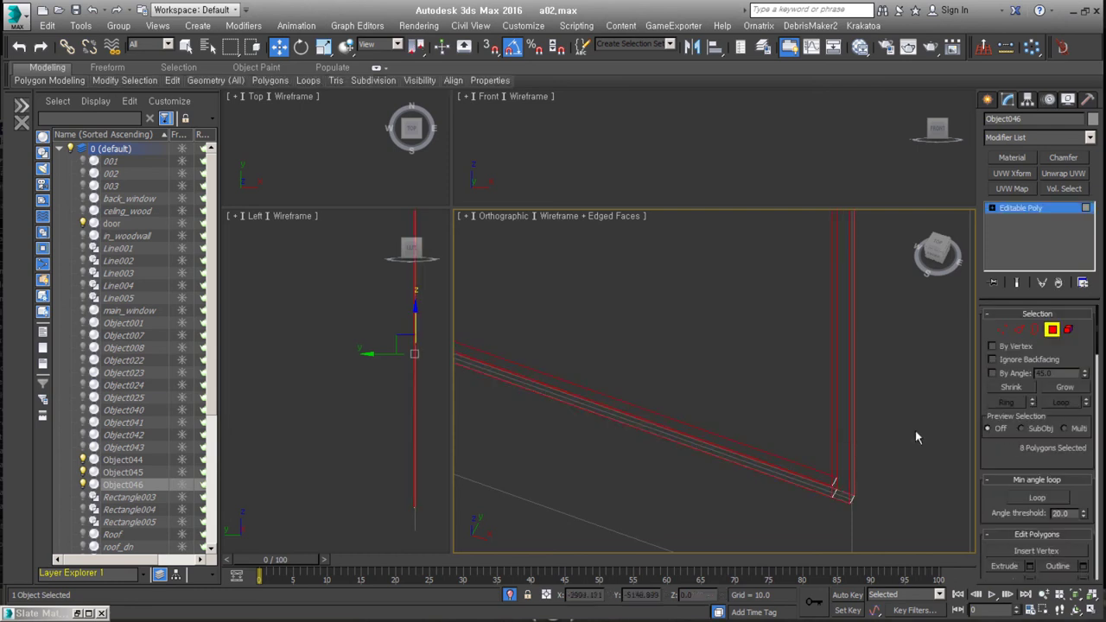
pyautogui.hotkey('ctrl', 'shift', 's')
# Step: Select frame Object045 together with the panel and add a shared Box UVW Map
pyautogui.click(819, 462)
pyautogui.moveTo(820, 461)
pyautogui.keyDown('alt'); pyautogui.mouseDown(button='middle')
pyautogui.moveTo(836, 529)
pyautogui.moveTo(864, 432)
pyautogui.mouseUp(button='middle'); pyautogui.keyUp('alt')
pyautogui.keyDown('ctrl'); pyautogui.click(835, 529); pyautogui.keyUp('ctrl')
pyautogui.click(1011, 157)
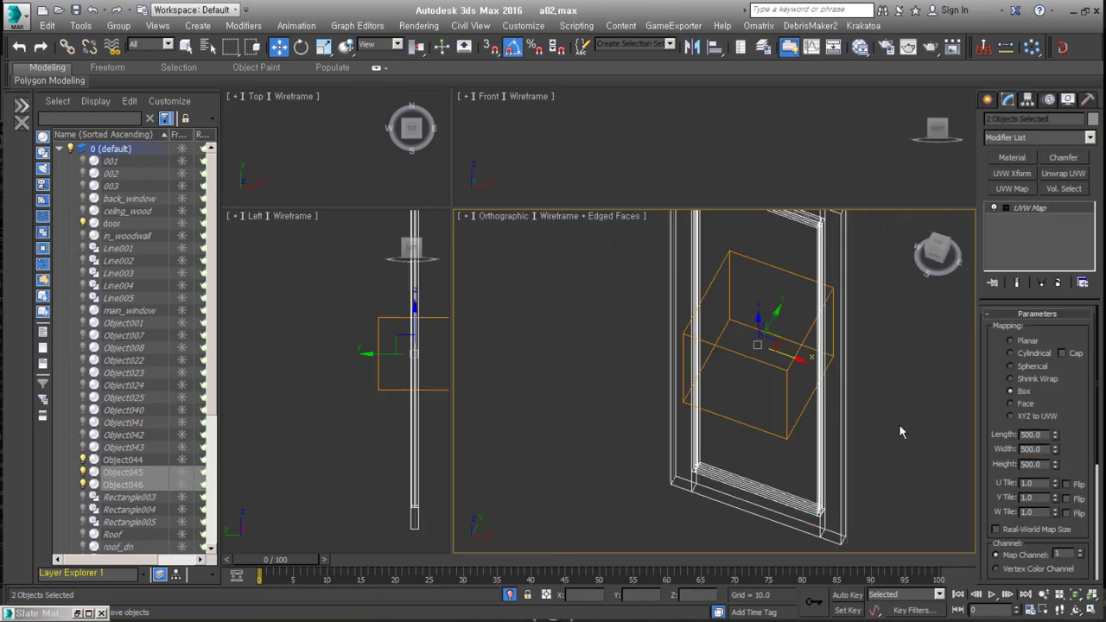
# Step: Unwrap the door frame and panel UVs and Pack Normalize them
pyautogui.keyDown('alt'); pyautogui.moveTo(909, 434); pyautogui.dragTo(869, 383, button='middle'); pyautogui.keyUp('alt')
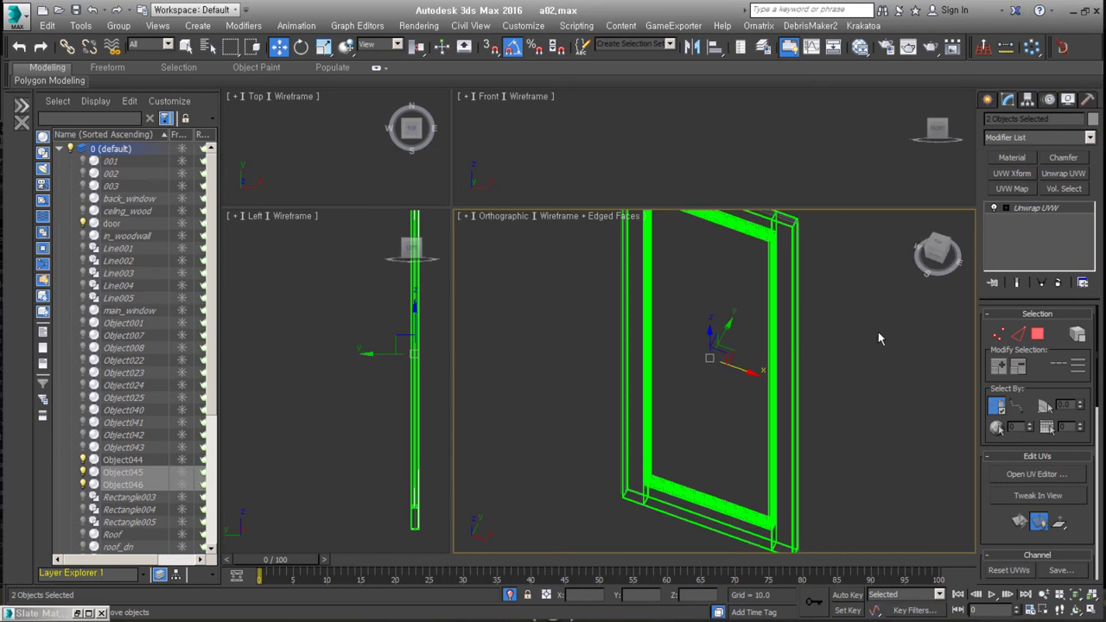
pyautogui.click(1038, 333)
pyautogui.click(1037, 474)
pyautogui.click(408, 486)
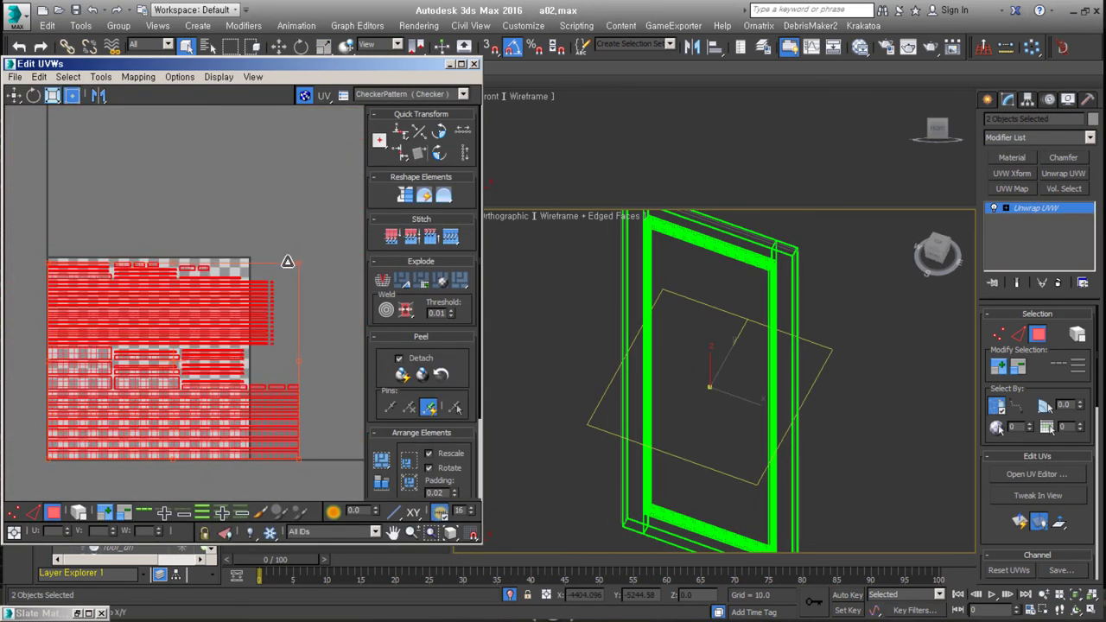
# Step: Assign the wood material to both door pieces in the Slate Material Editor
pyautogui.press('F3')
pyautogui.press('m')
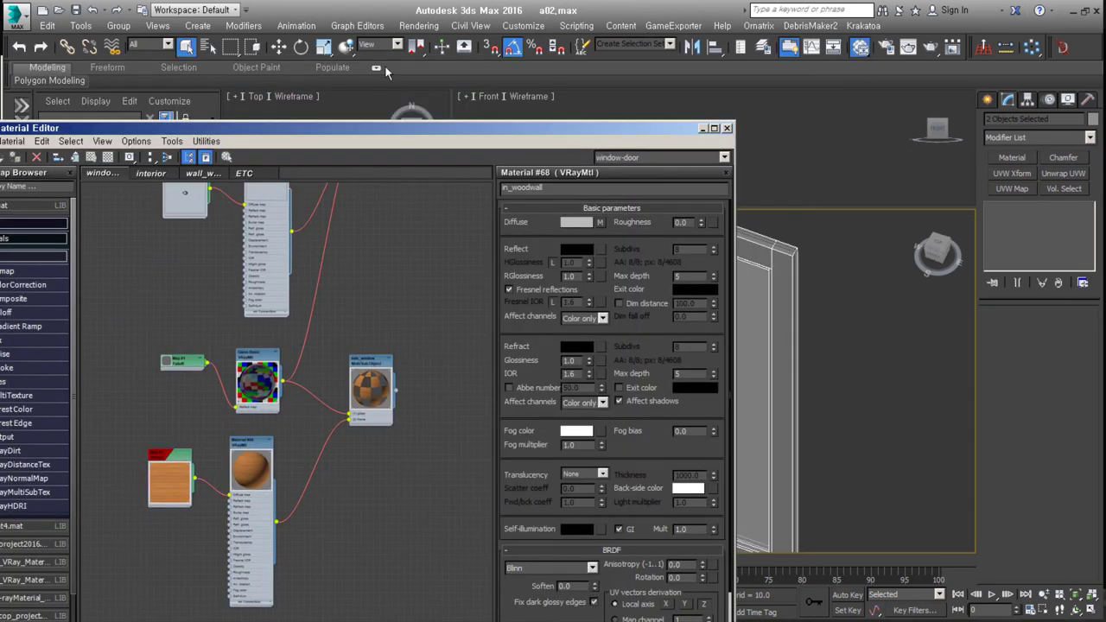
pyautogui.click(253, 185)
pyautogui.click(703, 127)
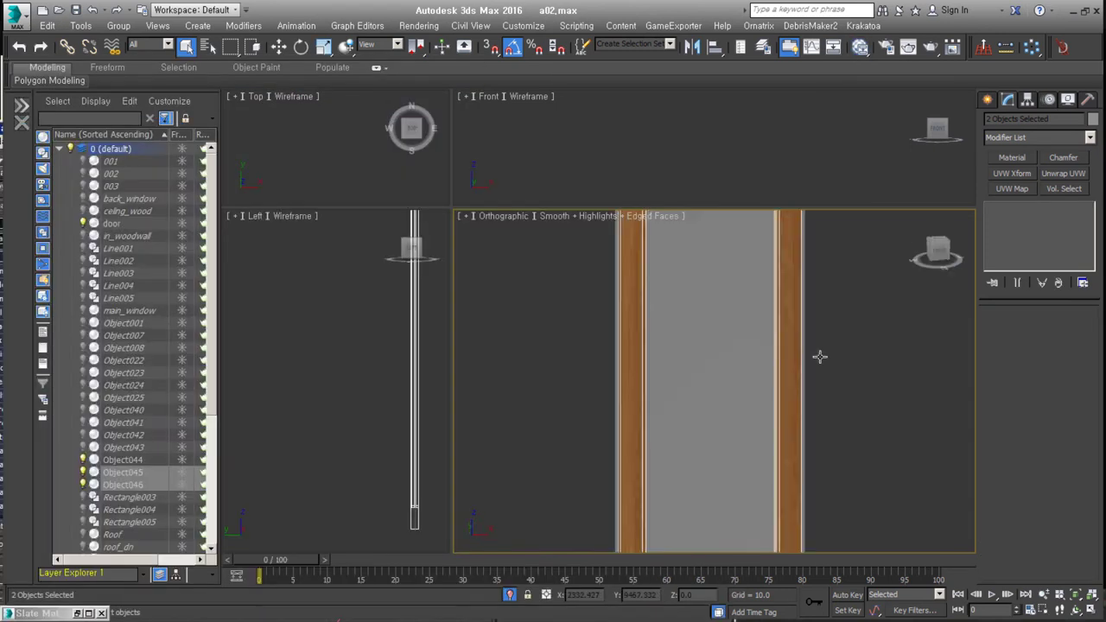
# Step: Bring up the 10_Kitchen_to_Mudroom.jpg wooden-door reference photo in Picasa
pyautogui.press('2')
pyautogui.scroll(5, 778, 365)
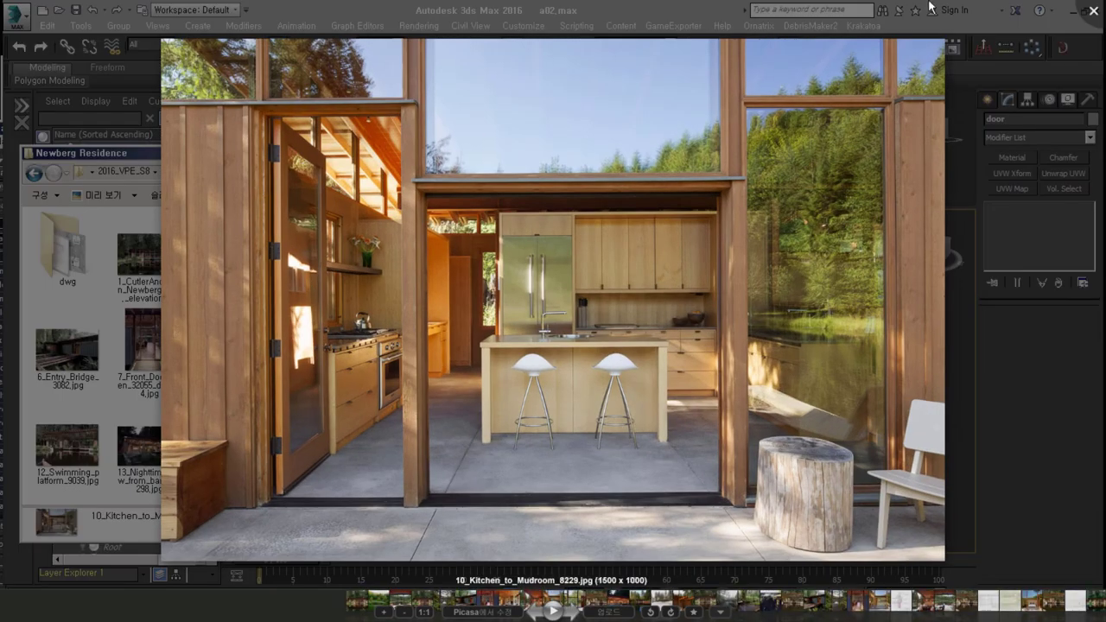
# Step: Move the door's pivot to its hinge corner, swing it open 85°, then back closed
pyautogui.click(1094, 15)
pyautogui.click(1030, 99)
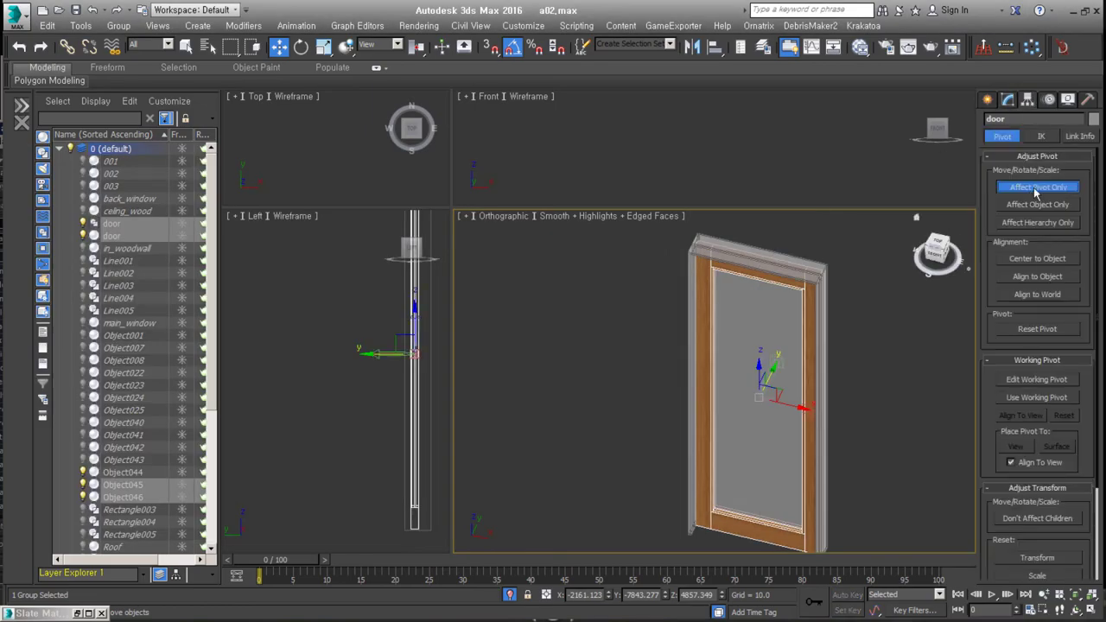
pyautogui.press('t')
pyautogui.press('z')
pyautogui.press('Insert')
pyautogui.moveTo(510, 373); pyautogui.dragTo(770, 389)
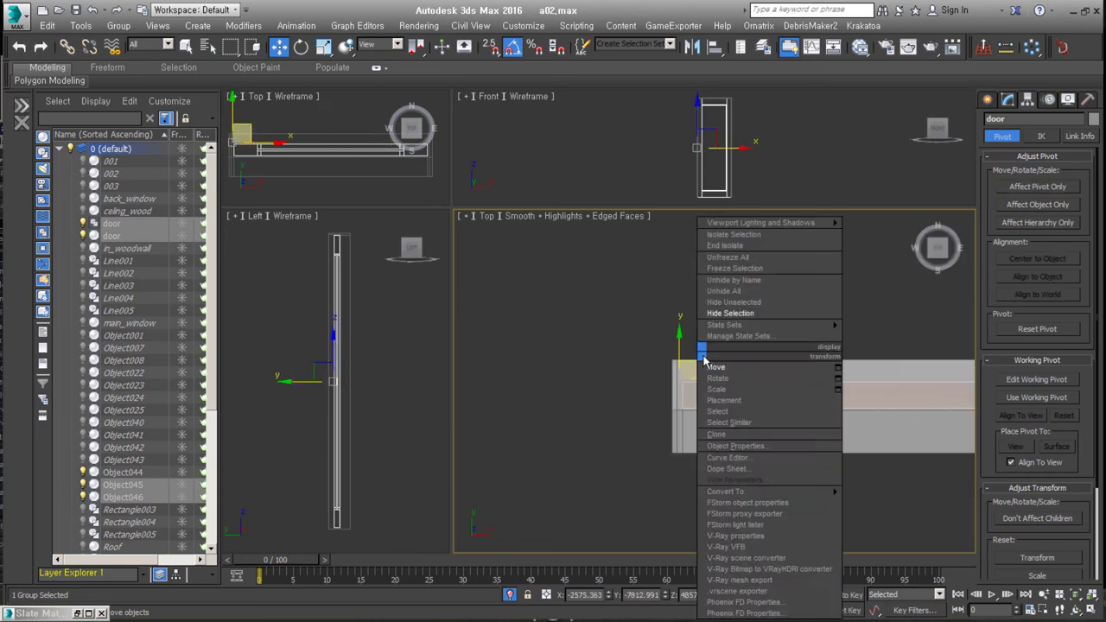
pyautogui.moveTo(937, 395); pyautogui.dragTo(895, 439)
pyautogui.keyDown('alt'); pyautogui.moveTo(674, 389); pyautogui.dragTo(823, 376, button='middle'); pyautogui.keyUp('alt')
pyautogui.moveTo(806, 418); pyautogui.dragTo(752, 406)
pyautogui.scroll(5, 734, 432)
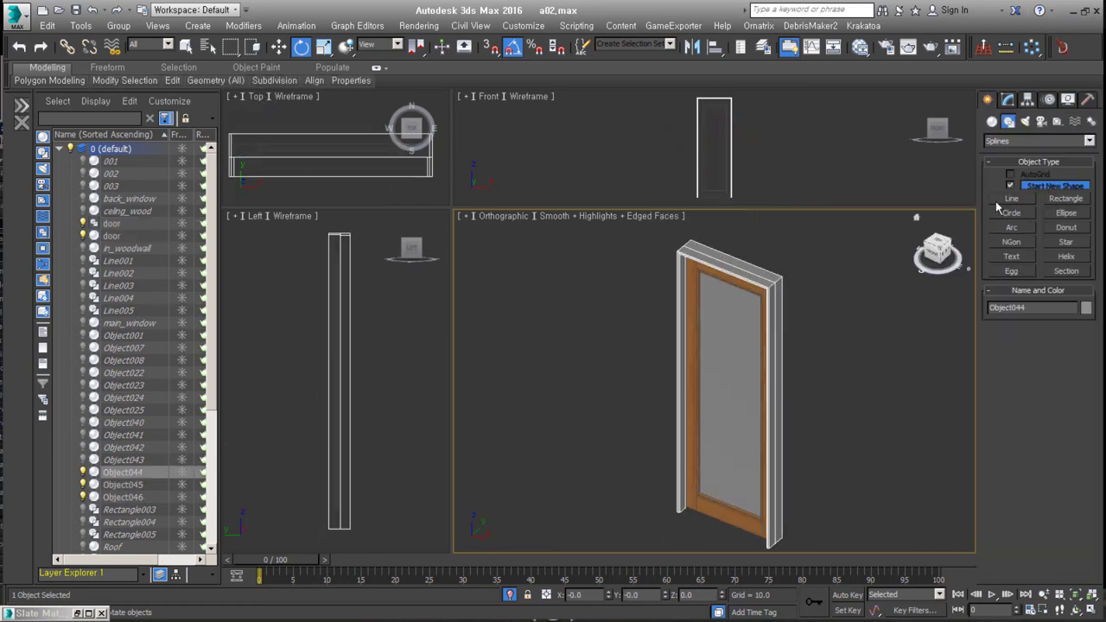
# Step: Add Unwrap UVW to the door surround Object044 and Pack Normalize its UVs
pyautogui.click(1063, 173)
pyautogui.click(1037, 473)
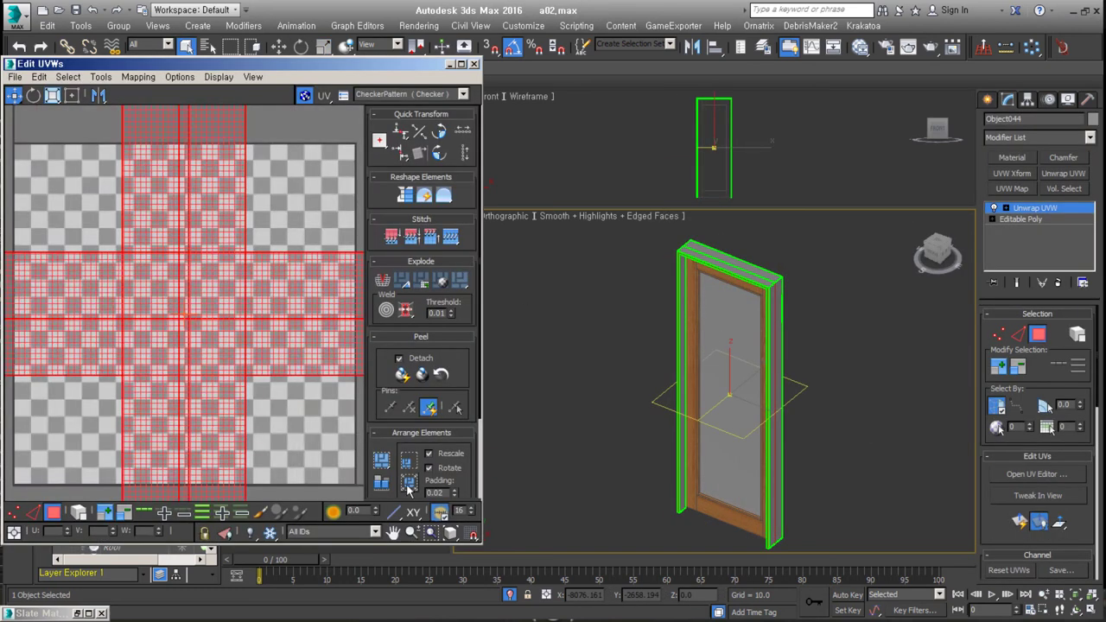
pyautogui.click(388, 281)
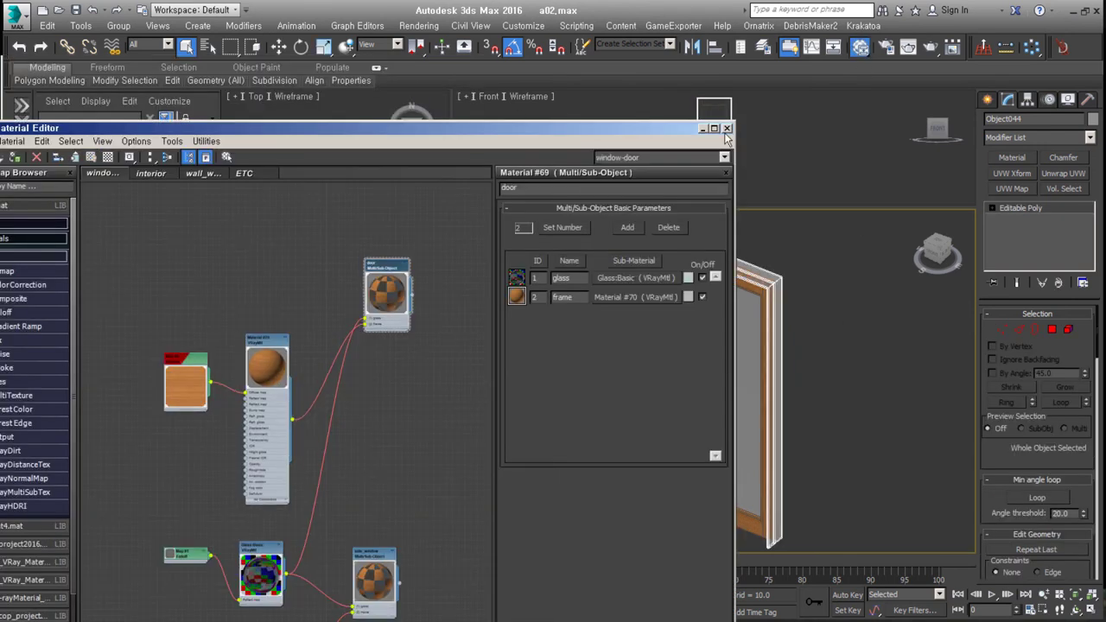
pyautogui.click(727, 128)
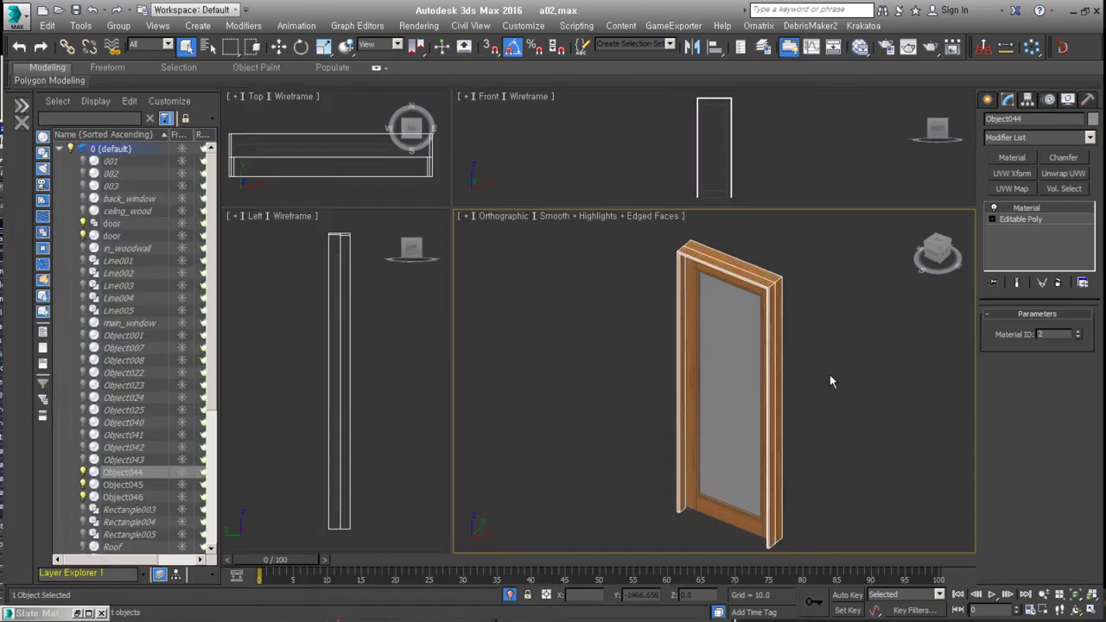
# Step: Group the door pieces as 'door_set'
pyautogui.click(772, 325)
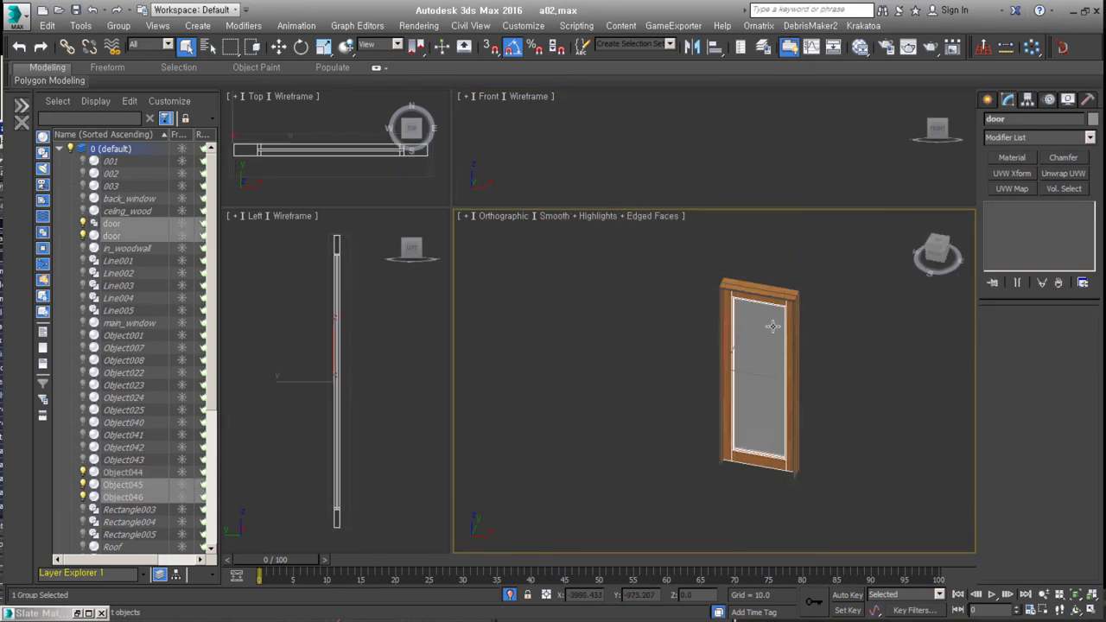
pyautogui.write('door_set')
pyautogui.press('Return')
# Step: Exit isolation and chamfer the selected edges of door frame Object045
pyautogui.hotkey('alt', 'q')
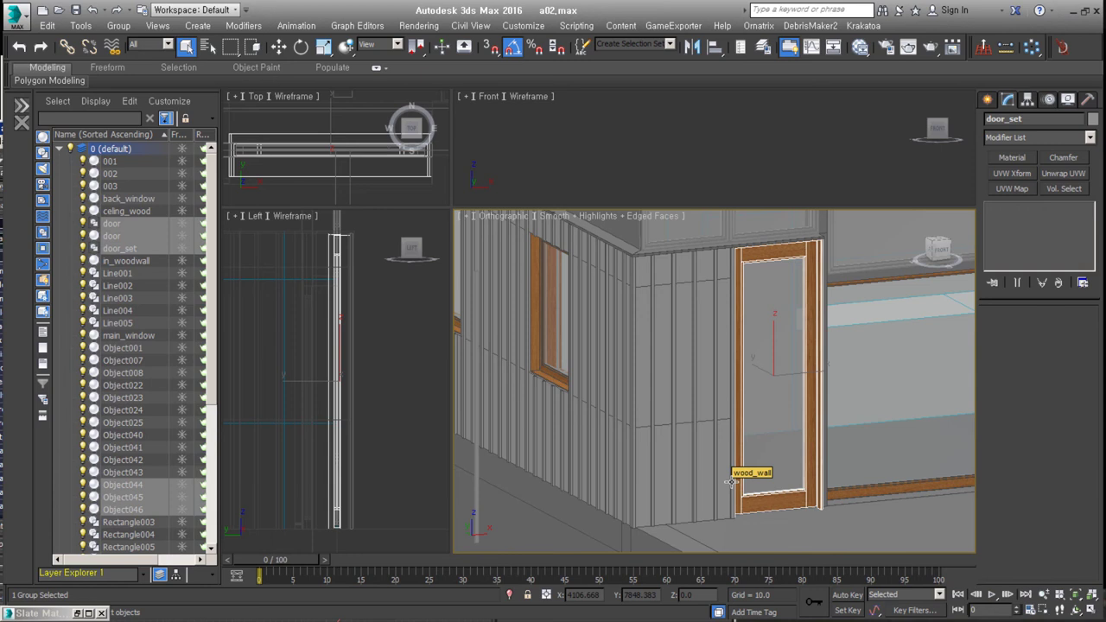
pyautogui.scroll(3, 730, 483)
pyautogui.scroll(3, 752, 489)
pyautogui.click(778, 494)
pyautogui.scroll(2, 709, 466)
pyautogui.rightClick(673, 443)
pyautogui.click(673, 438)
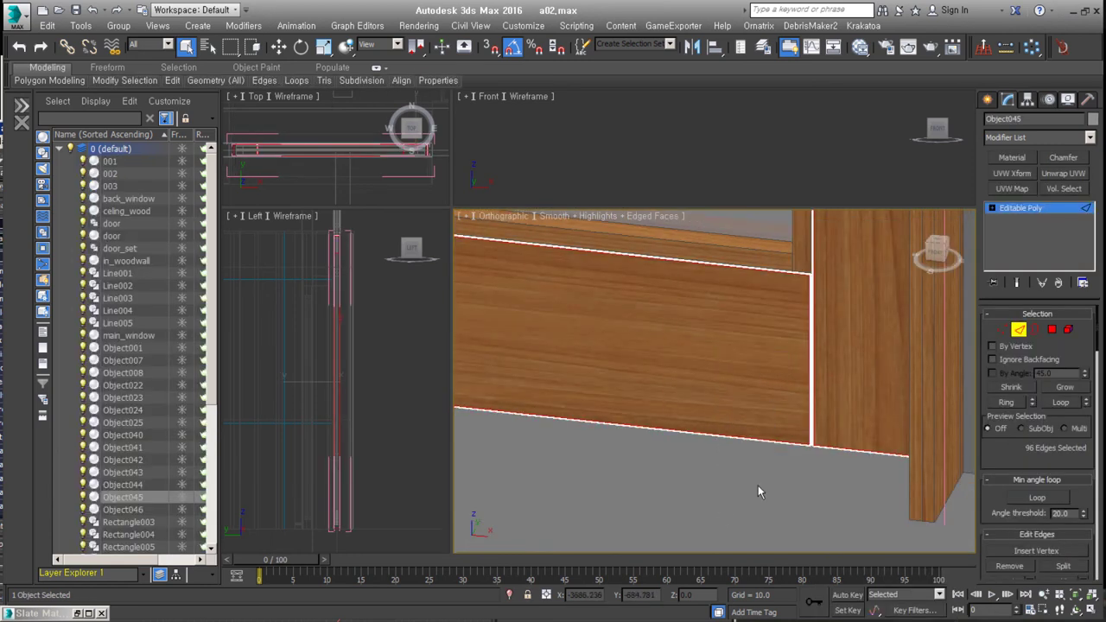
# Step: Copy the door_set group to another opening along the wall as door_set001
pyautogui.click(812, 388)
pyautogui.scroll(-3, 667, 432)
pyautogui.press('w')
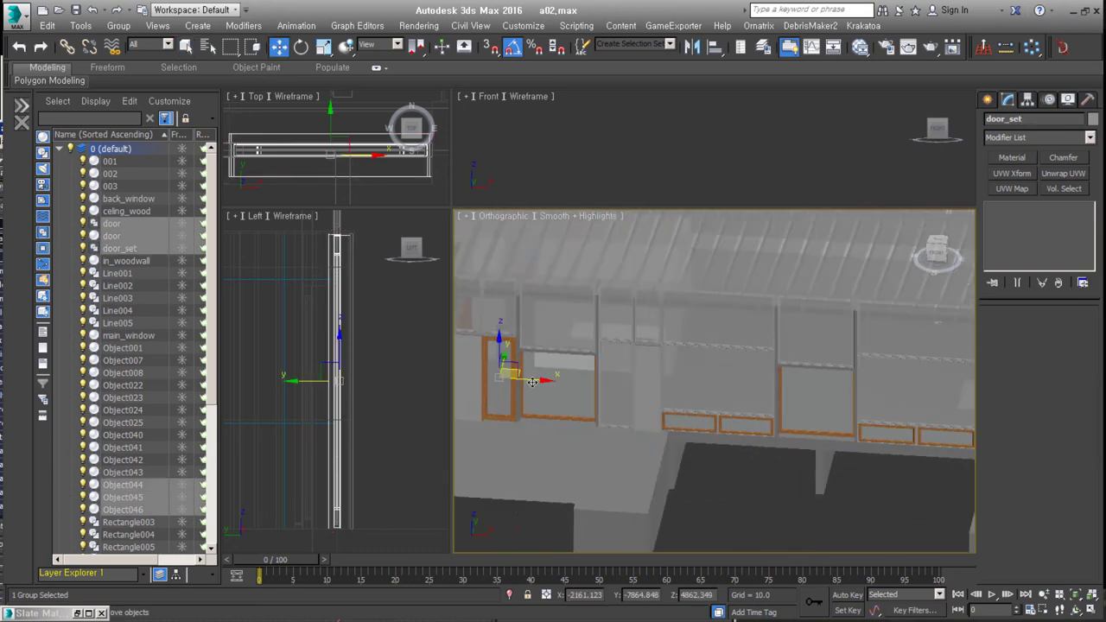
pyautogui.keyDown('shift'); pyautogui.moveTo(493, 372); pyautogui.dragTo(950, 389); pyautogui.keyUp('shift')
pyautogui.click(557, 374)
pyautogui.scroll(3, 752, 481)
pyautogui.keyDown('alt'); pyautogui.moveTo(753, 432); pyautogui.dragTo(881, 424, button='middle'); pyautogui.keyUp('alt')
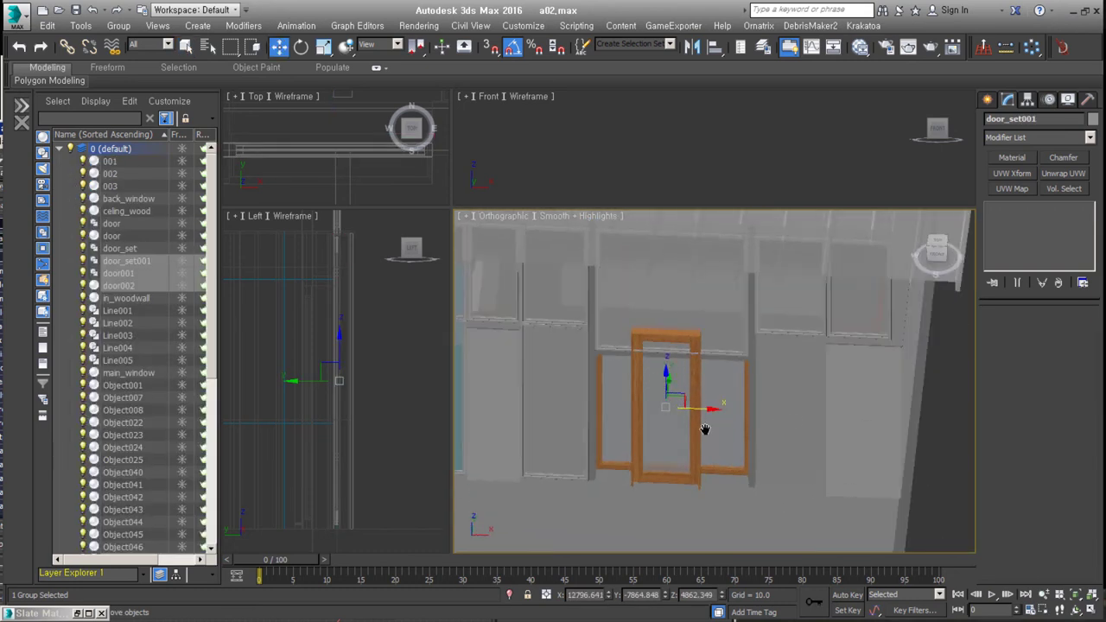
# Step: Inspect the isolated door's top corner with edged faces, then return to the house and select Object005
pyautogui.hotkey('alt', 'q')
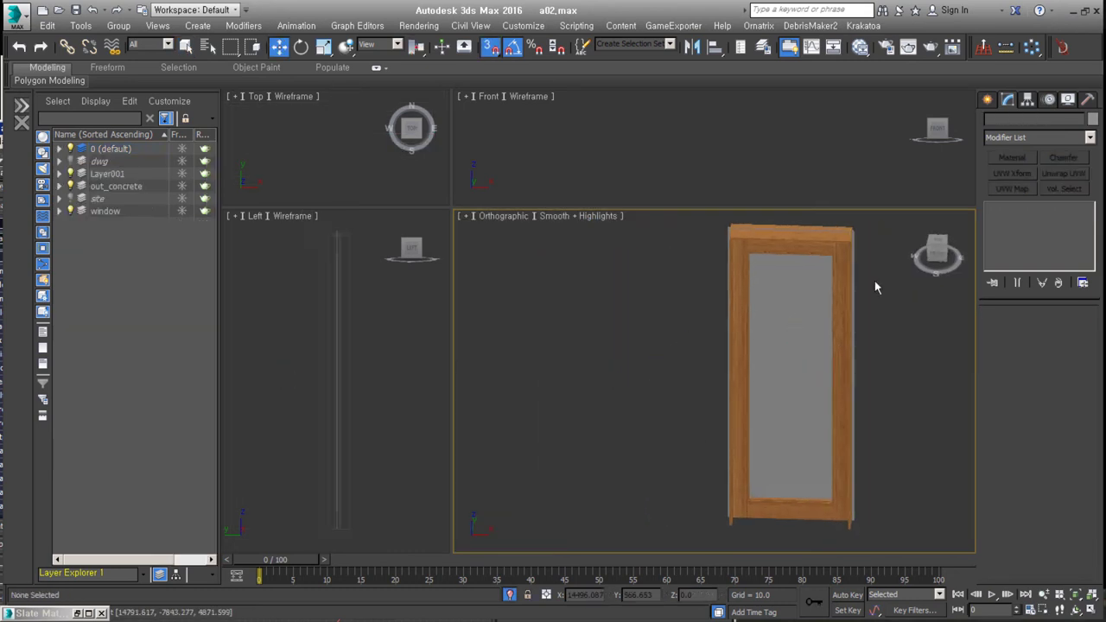
pyautogui.click(1027, 220)
pyautogui.hotkey('ctrl', 'a')
pyautogui.keyDown('alt'); pyautogui.moveTo(871, 357); pyautogui.dragTo(675, 536, button='middle'); pyautogui.keyUp('alt')
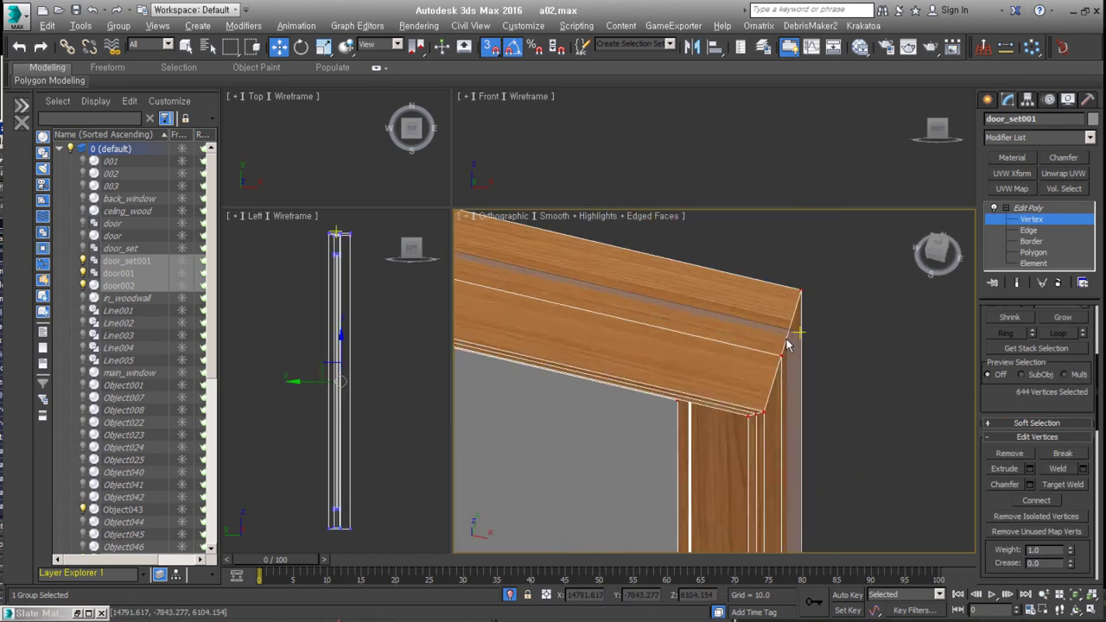
pyautogui.scroll(3, 675, 519)
pyautogui.scroll(3, 675, 518)
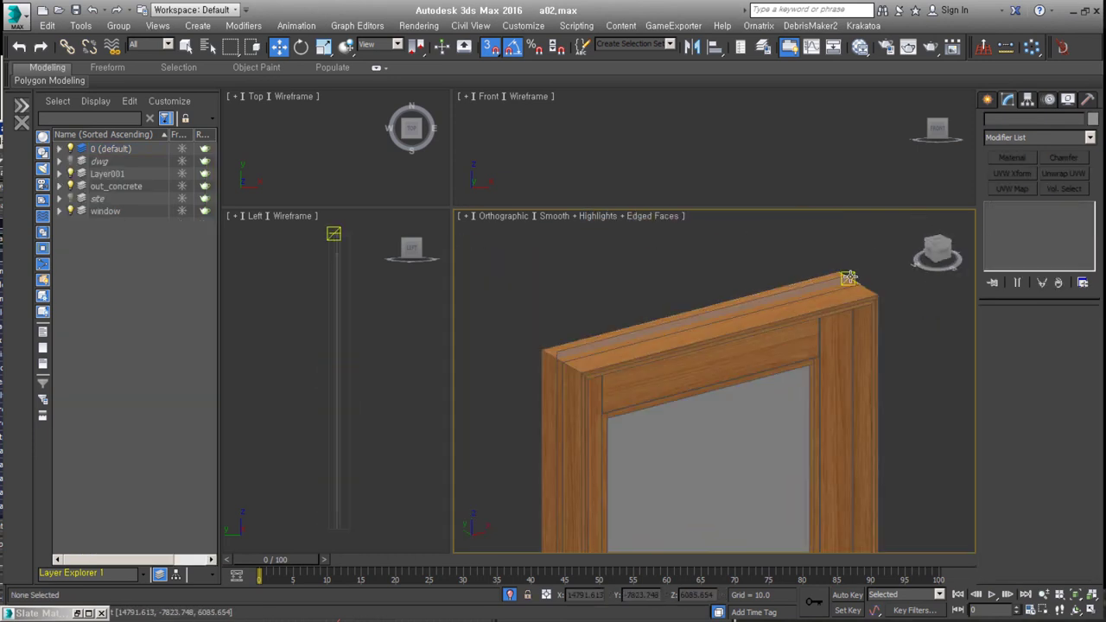
pyautogui.hotkey('alt', 'q')
pyautogui.keyDown('alt'); pyautogui.moveTo(777, 399); pyautogui.dragTo(683, 397, button='middle'); pyautogui.keyUp('alt')
pyautogui.click(683, 398)
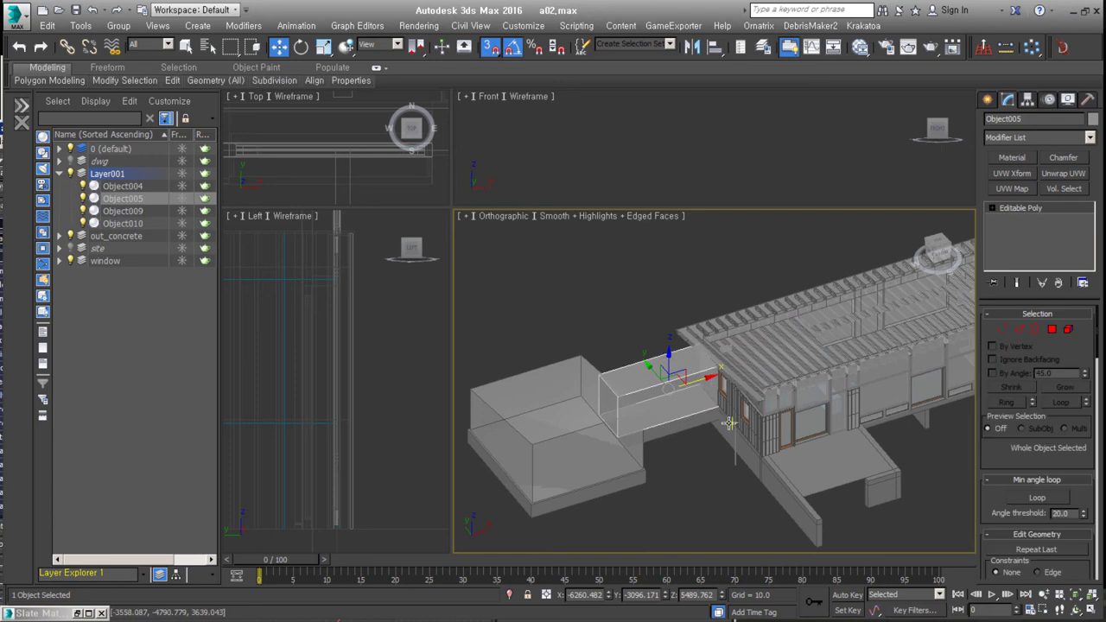
# Step: Select the entry box's top face, then add Box002 and the Layer001 objects to the selection
pyautogui.press('z')
pyautogui.scroll(3, 788, 438)
pyautogui.press('4')
pyautogui.click(764, 384)
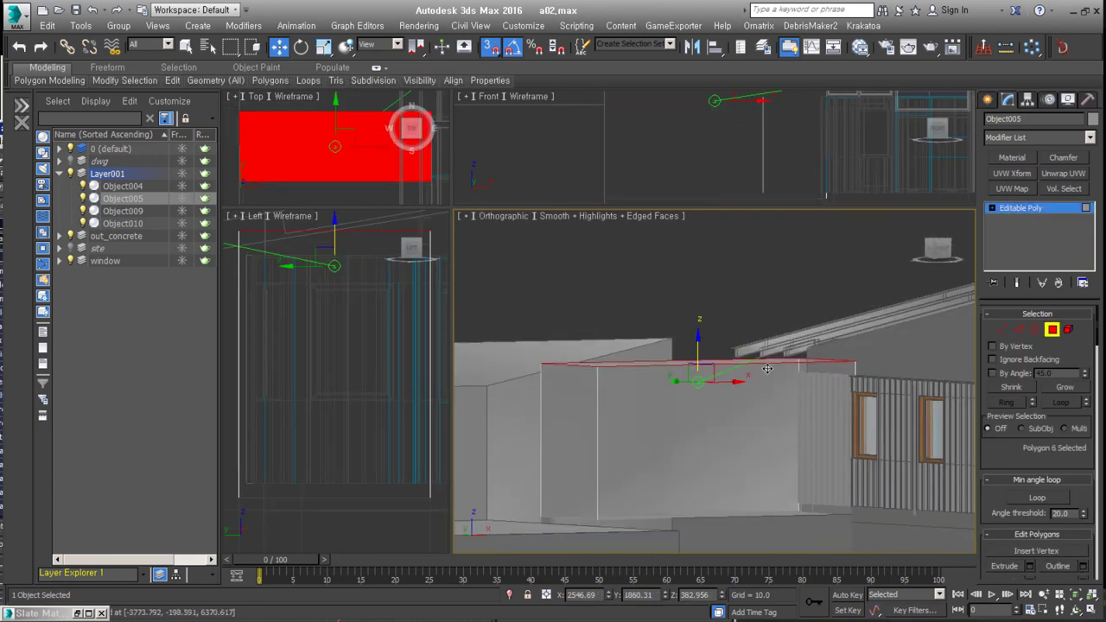
pyautogui.scroll(2, 764, 386)
pyautogui.scroll(-3, 764, 386)
pyautogui.keyDown('alt'); pyautogui.moveTo(764, 387); pyautogui.dragTo(864, 389, button='middle'); pyautogui.keyUp('alt')
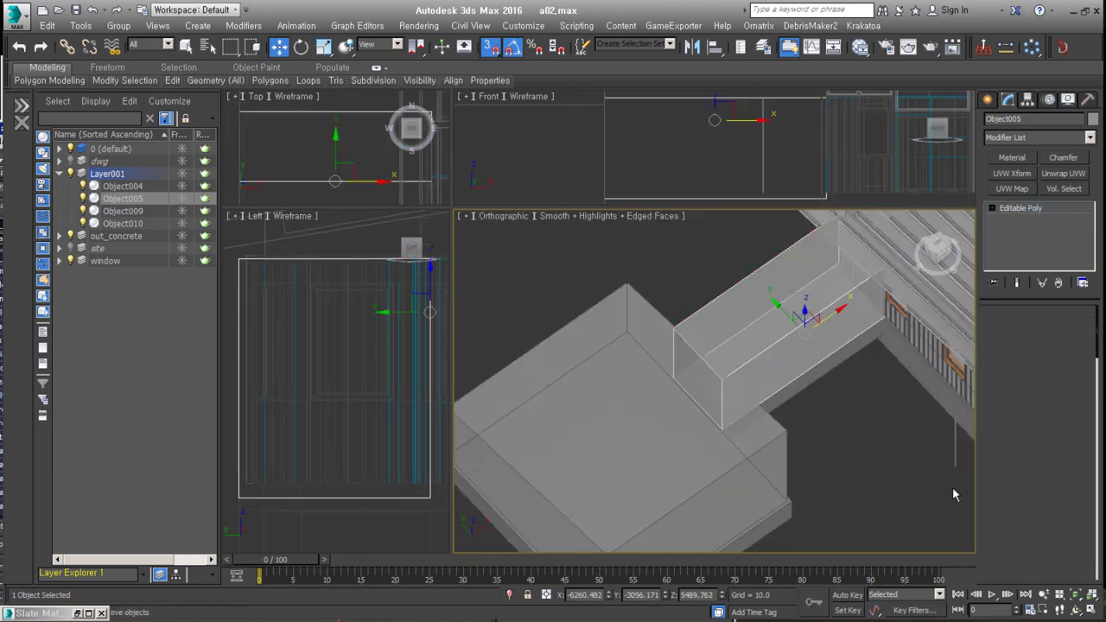
pyautogui.click(854, 292)
pyautogui.keyDown('alt'); pyautogui.moveTo(854, 292); pyautogui.dragTo(746, 432, button='middle'); pyautogui.keyUp('alt')
pyautogui.scroll(-2, 747, 432)
pyautogui.keyDown('ctrl'); pyautogui.click(750, 393); pyautogui.keyUp('ctrl')
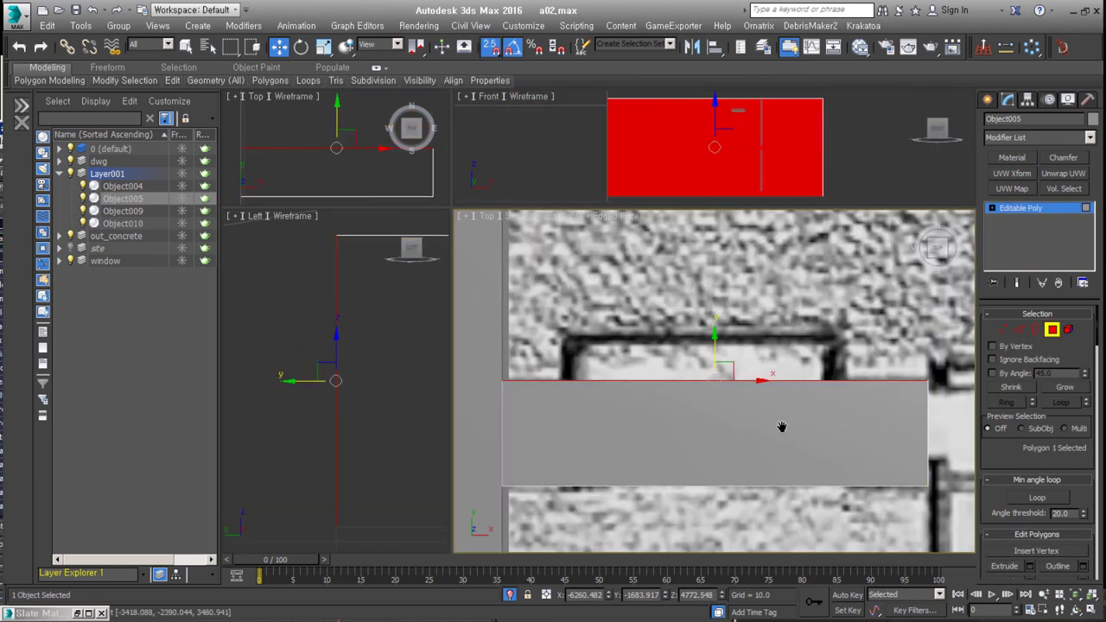
# Step: Add a vertical edge loop across Object005 and detach its top faces as B_roof
pyautogui.click(646, 432)
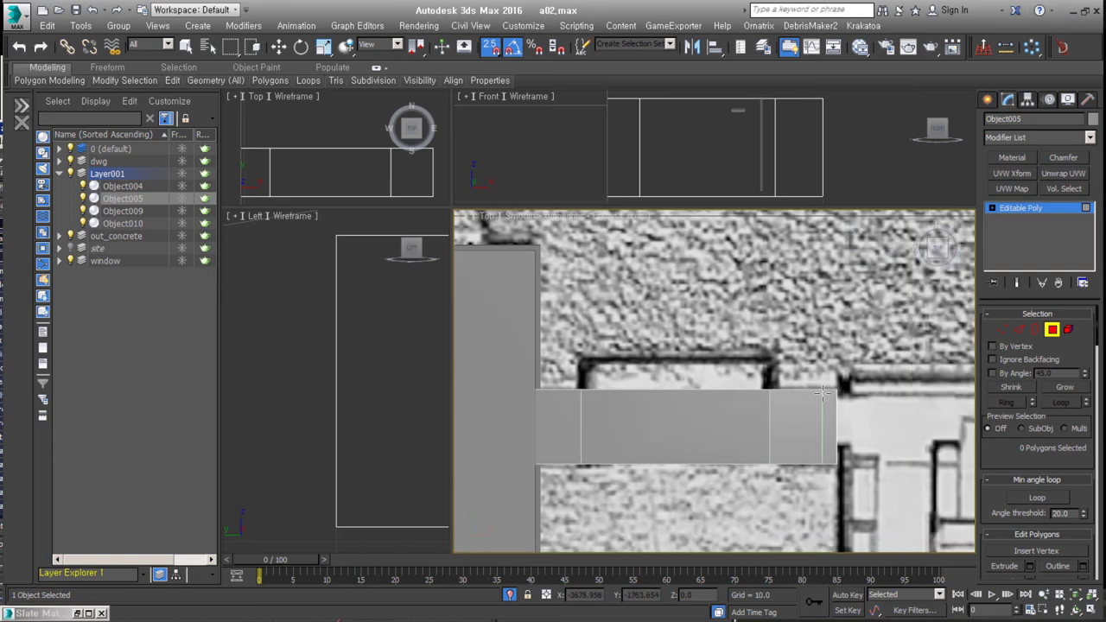
pyautogui.press('w')
pyautogui.keyDown('alt'); pyautogui.moveTo(823, 393); pyautogui.dragTo(635, 489, button='middle'); pyautogui.keyUp('alt')
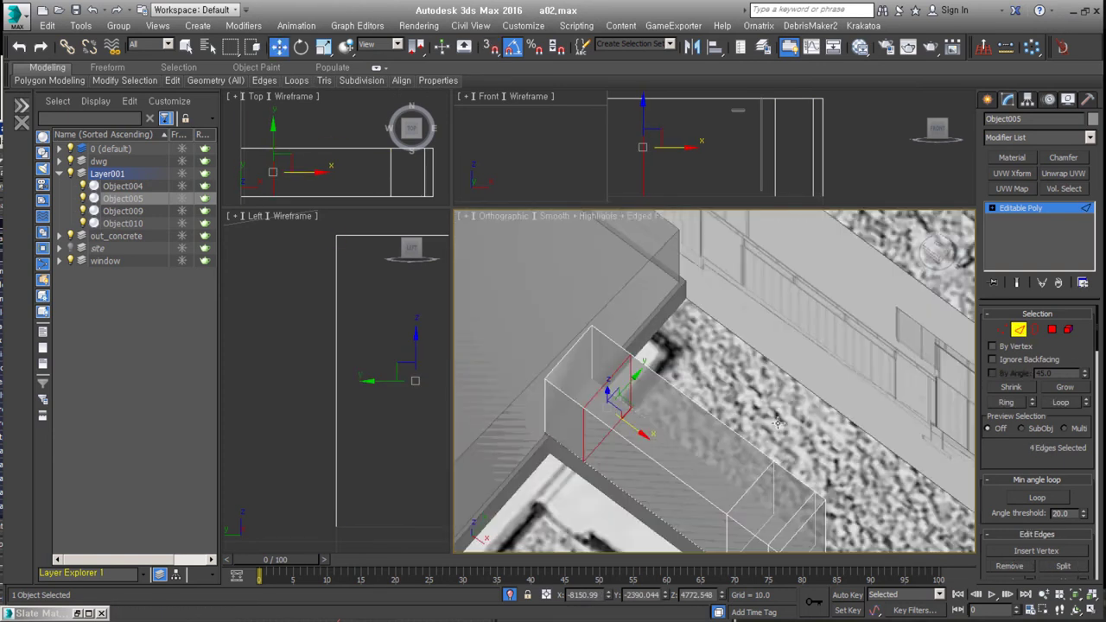
pyautogui.keyDown('alt'); pyautogui.moveTo(636, 407); pyautogui.dragTo(814, 410, button='middle'); pyautogui.keyUp('alt')
pyautogui.press('4')
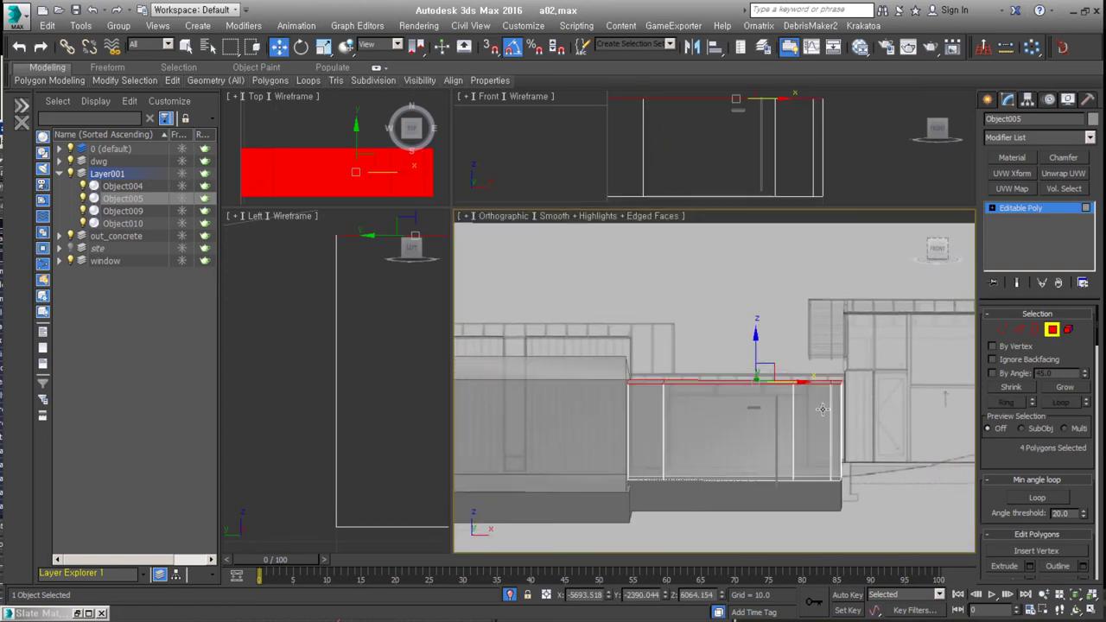
pyautogui.press('z')
pyautogui.press('s')
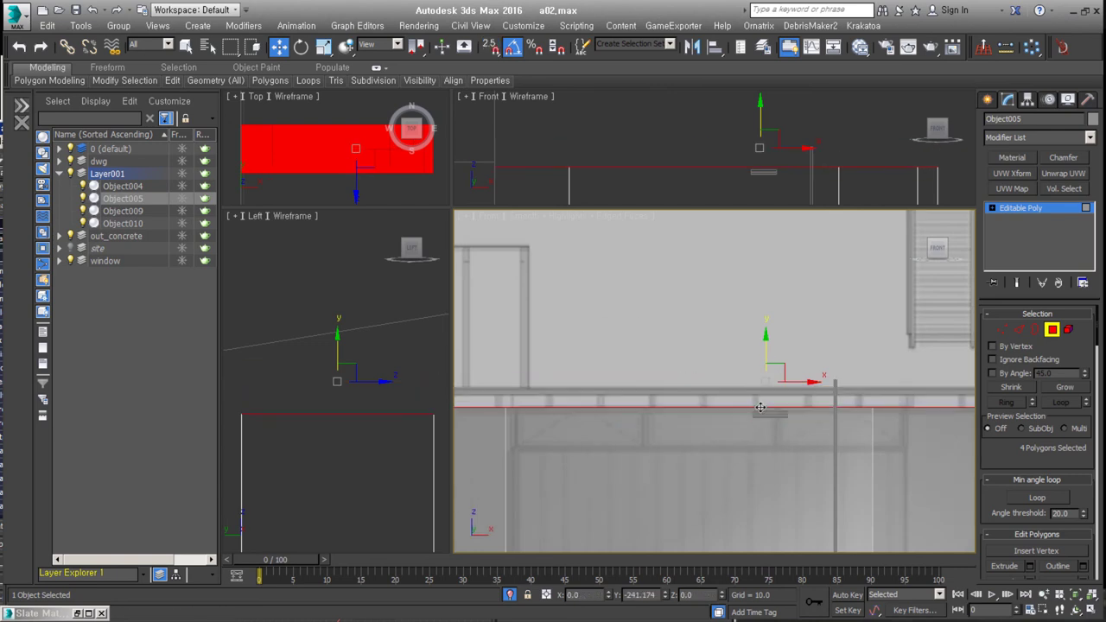
pyautogui.click(596, 322)
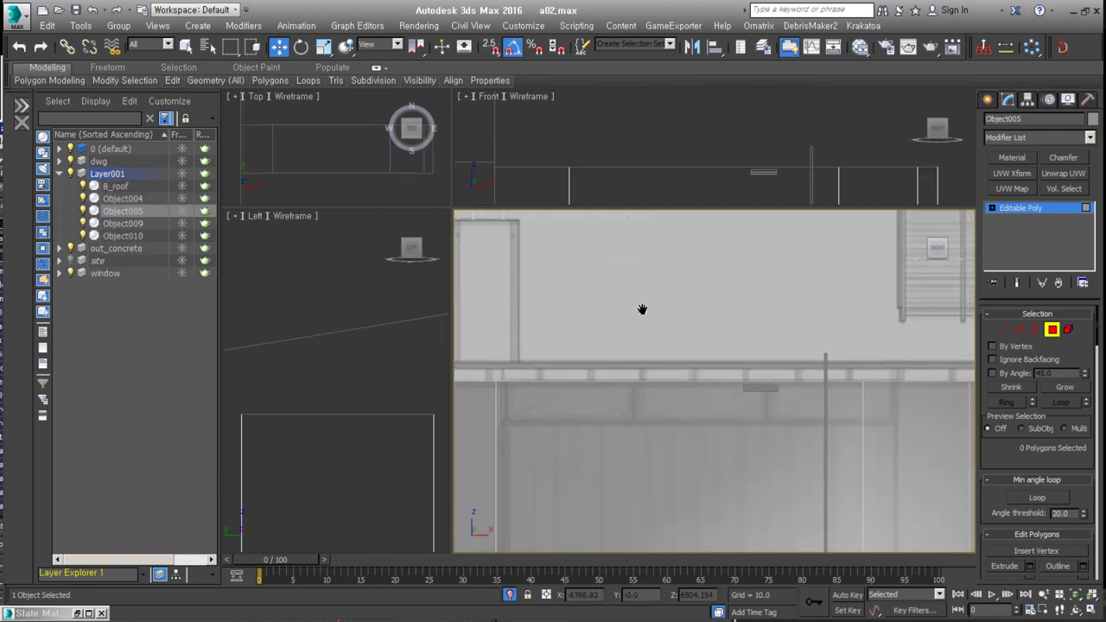
pyautogui.scroll(-3, 642, 309)
pyautogui.moveTo(647, 383)
pyautogui.keyDown('alt'); pyautogui.mouseDown(button='middle')
pyautogui.moveTo(658, 412)
pyautogui.moveTo(839, 419)
pyautogui.moveTo(864, 383)
pyautogui.mouseUp(button='middle'); pyautogui.keyUp('alt')
# Step: Select the edges bordering the roof face, leaving B_roof shelled at Outer Amount 27.7
pyautogui.press('2')
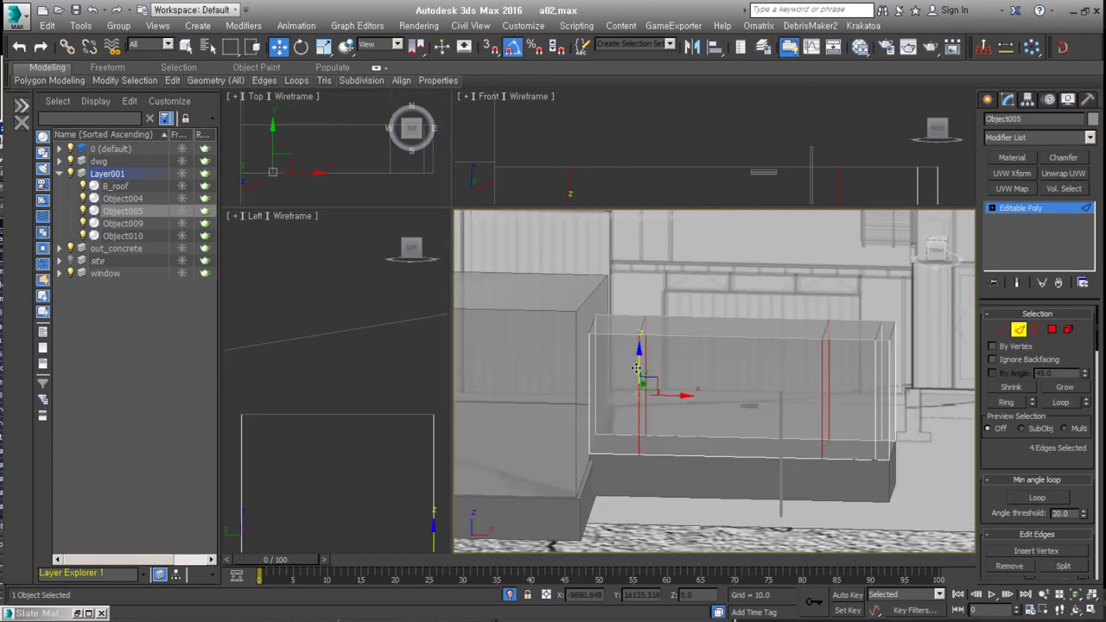
pyautogui.keyDown('alt'); pyautogui.moveTo(808, 296); pyautogui.dragTo(847, 379, button='middle'); pyautogui.keyUp('alt')
pyautogui.hotkey('ctrl', '4')
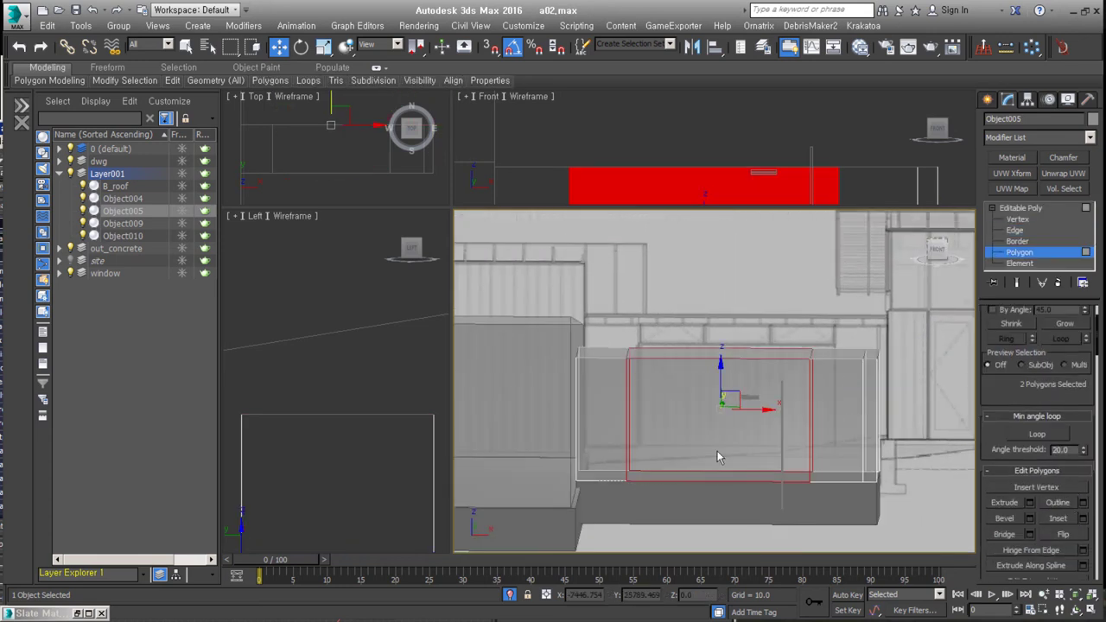
pyautogui.hotkey('ctrl', '2')
pyautogui.keyDown('alt'); pyautogui.moveTo(815, 415); pyautogui.dragTo(869, 378, button='middle'); pyautogui.keyUp('alt')
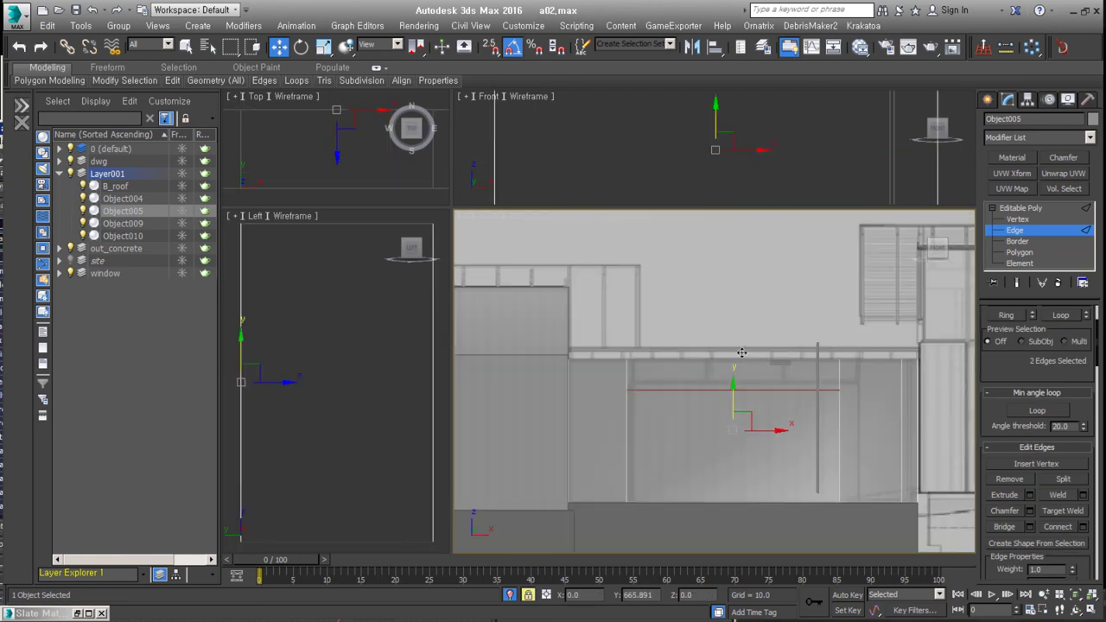
pyautogui.press('1')
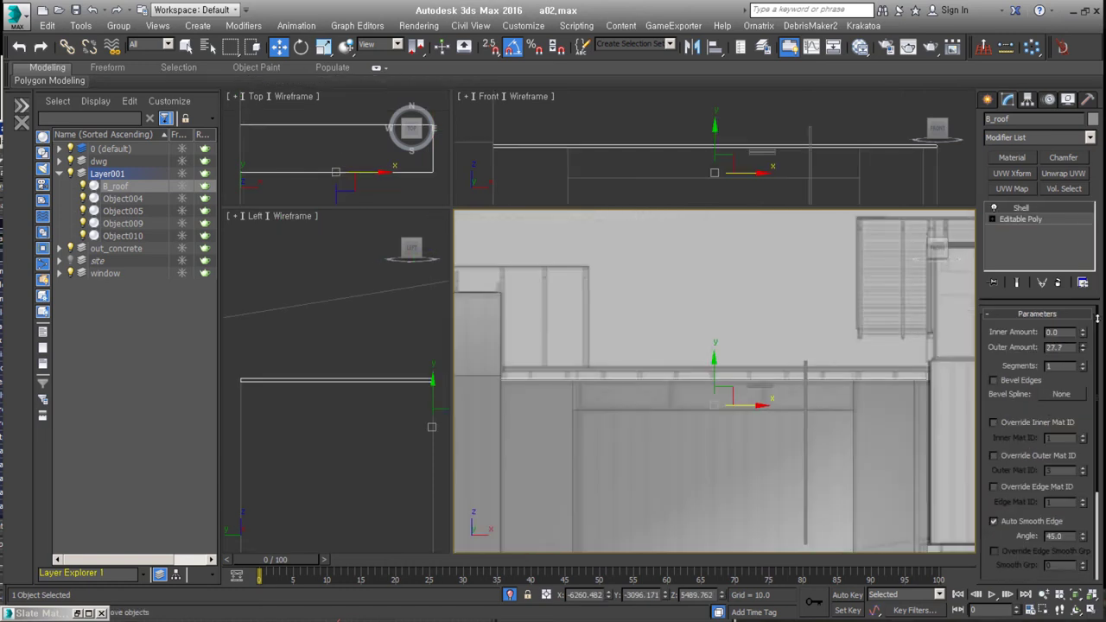
# Step: Detach the selected faces as Object051 and move its edge down in Top view
pyautogui.keyDown('alt'); pyautogui.moveTo(553, 397); pyautogui.dragTo(581, 419, button='middle'); pyautogui.keyUp('alt')
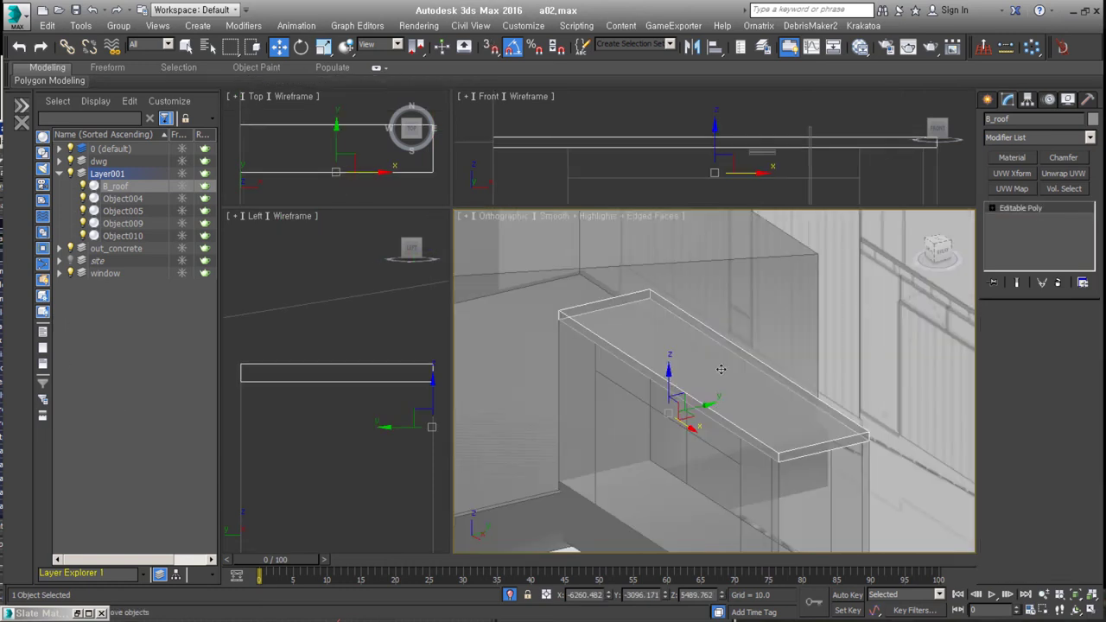
pyautogui.press('Return')
pyautogui.keyDown('alt'); pyautogui.moveTo(741, 401); pyautogui.dragTo(740, 380, button='middle'); pyautogui.keyUp('alt')
pyautogui.press('2')
pyautogui.press('t')
pyautogui.moveTo(740, 369); pyautogui.dragTo(737, 380)
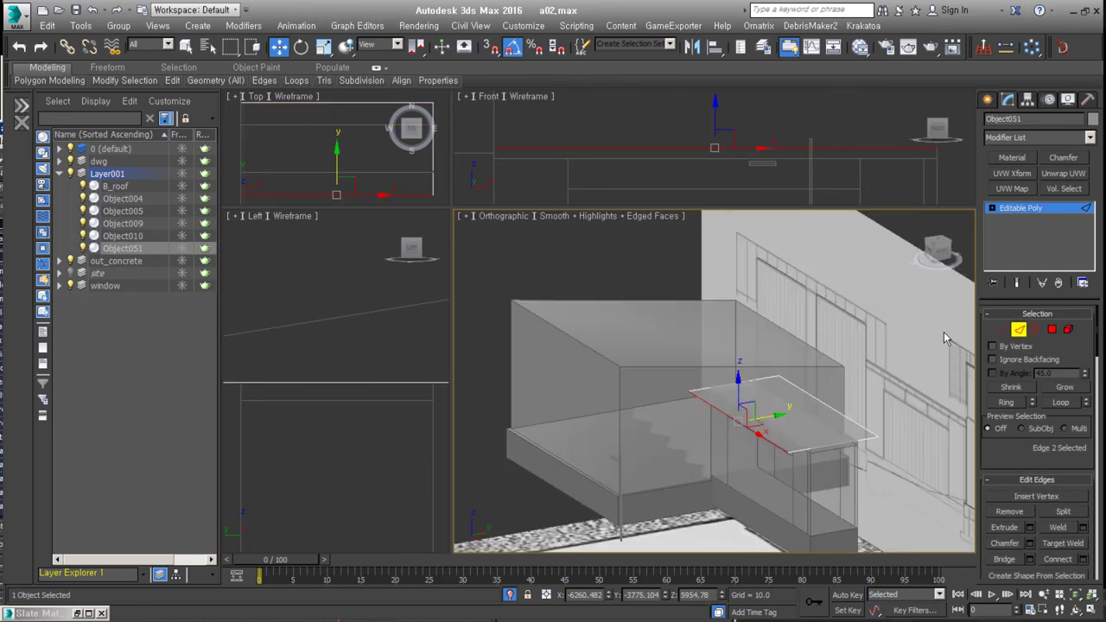
# Step: Set the slab's Shell Outer Amount to 40 and chamfer its edges into Object052
pyautogui.keyDown('alt'); pyautogui.moveTo(691, 309); pyautogui.dragTo(979, 237, button='middle'); pyautogui.keyUp('alt')
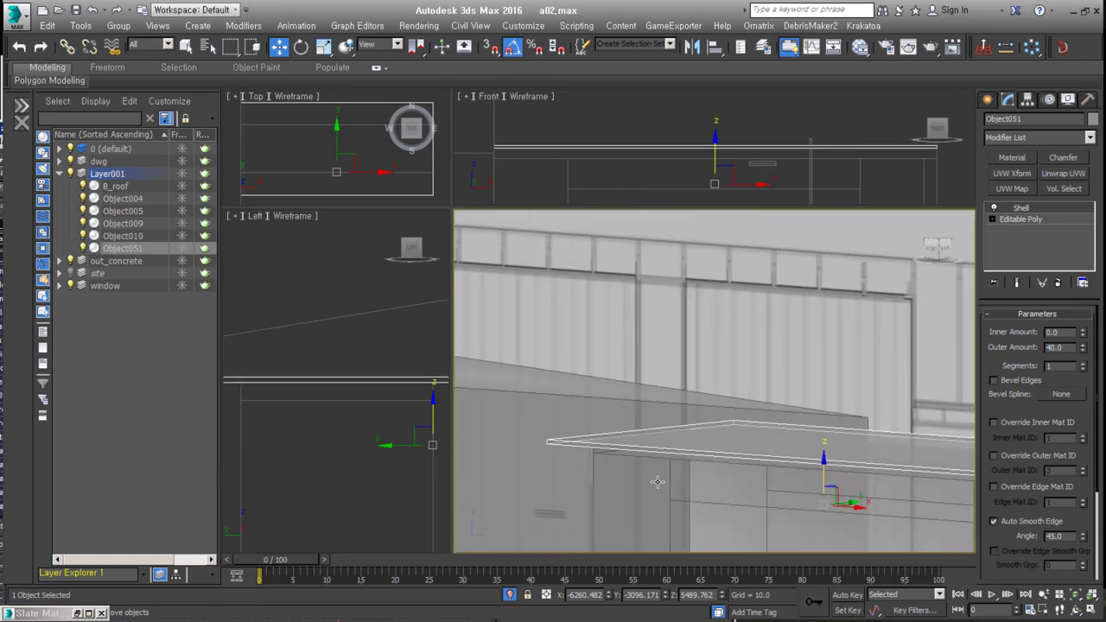
pyautogui.click(1021, 219)
pyautogui.moveTo(707, 476)
pyautogui.keyDown('alt'); pyautogui.mouseDown(button='middle')
pyautogui.moveTo(785, 354)
pyautogui.moveTo(627, 426)
pyautogui.moveTo(600, 367)
pyautogui.mouseUp(button='middle'); pyautogui.keyUp('alt')
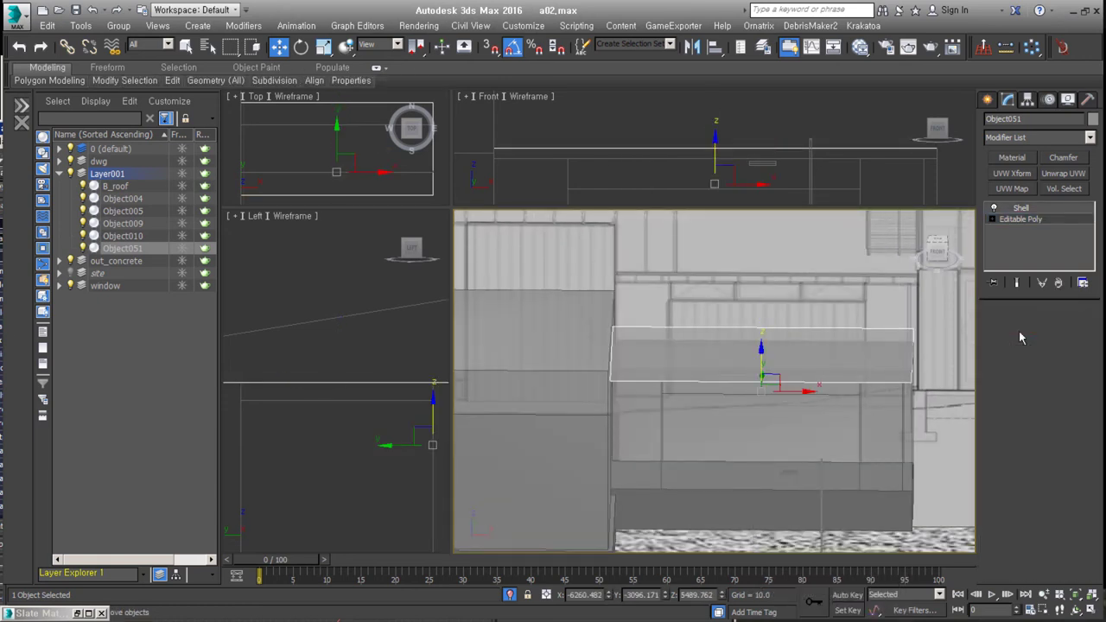
pyautogui.rightClick(751, 369)
pyautogui.click(750, 354)
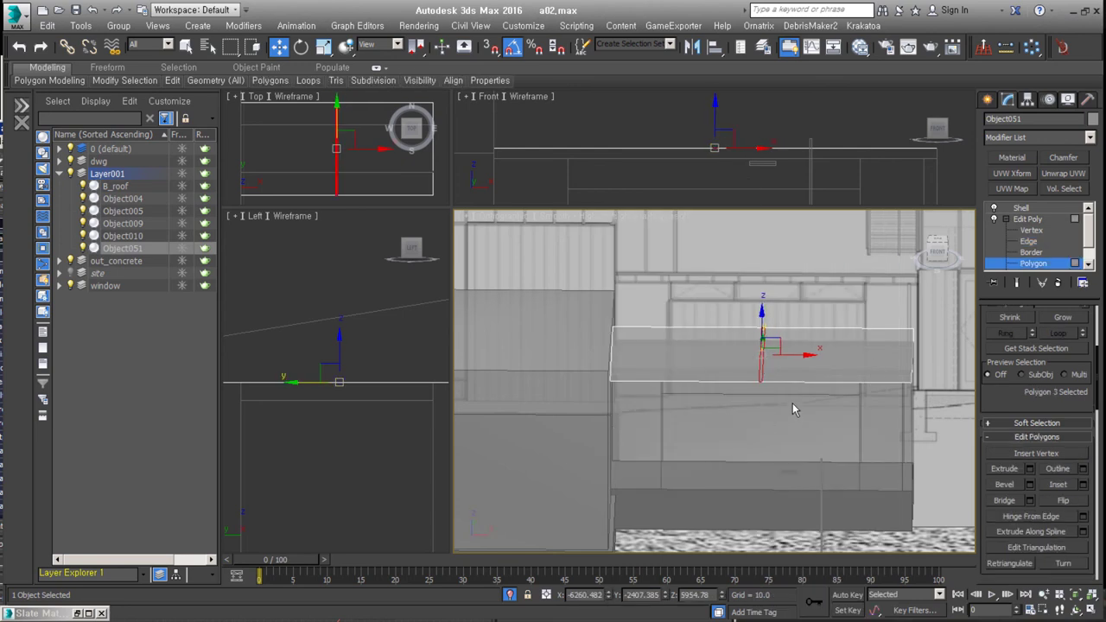
pyautogui.scroll(3, 793, 409)
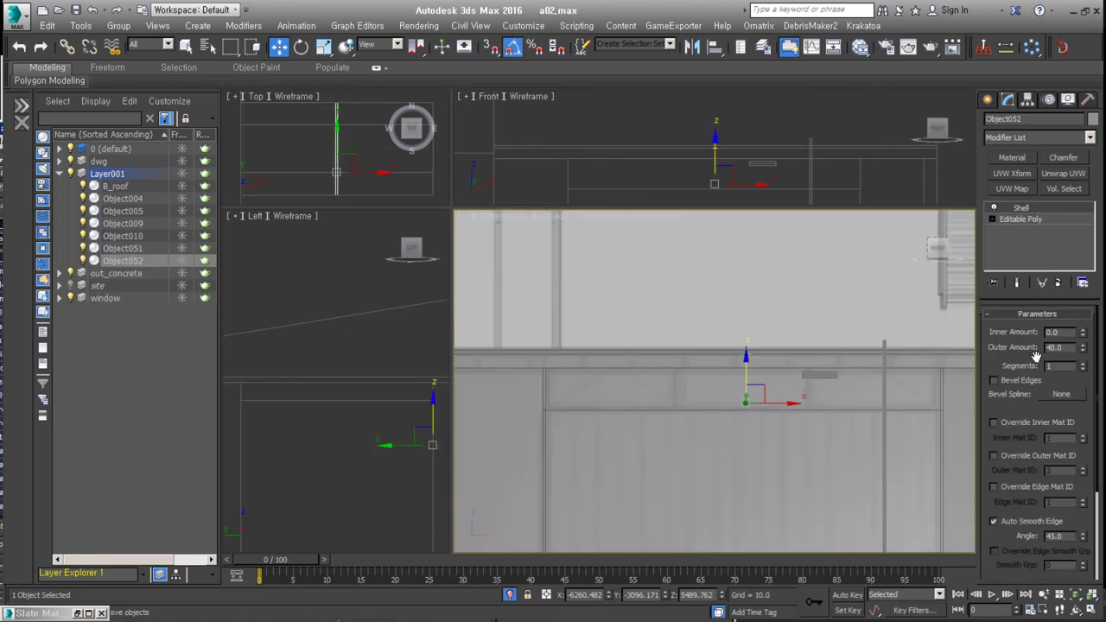
# Step: Remove Spherify from the 140-inner-shell rafter Object052 and begin an 11-copy, 480-X Clone modifier
pyautogui.keyDown('alt'); pyautogui.moveTo(745, 363); pyautogui.dragTo(728, 395, button='middle'); pyautogui.keyUp('alt')
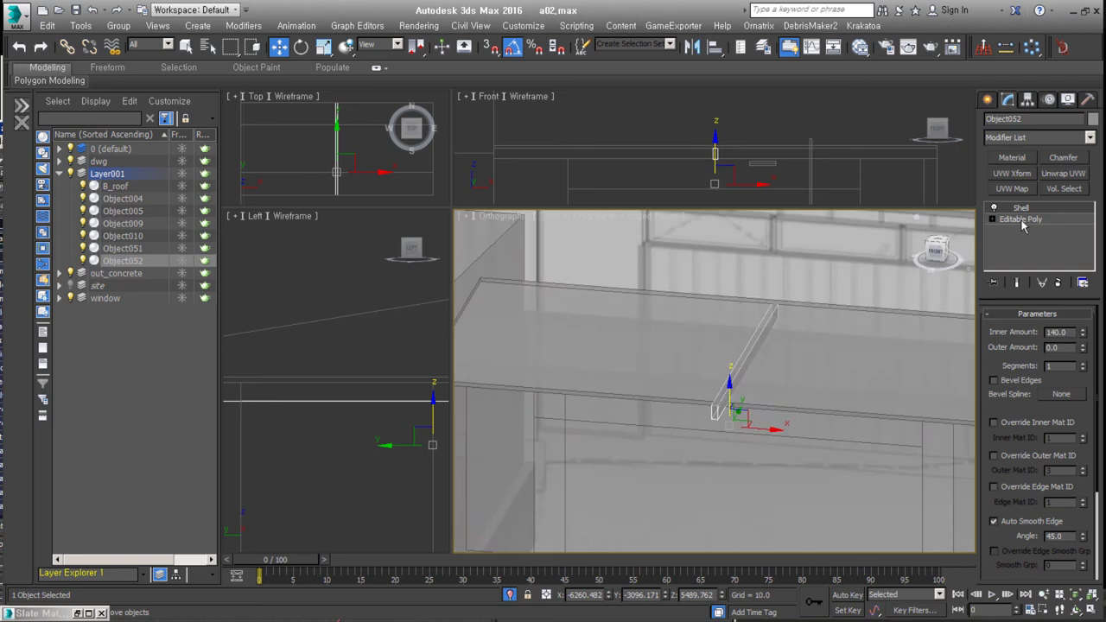
pyautogui.click(1020, 218)
pyautogui.scroll(3, 817, 381)
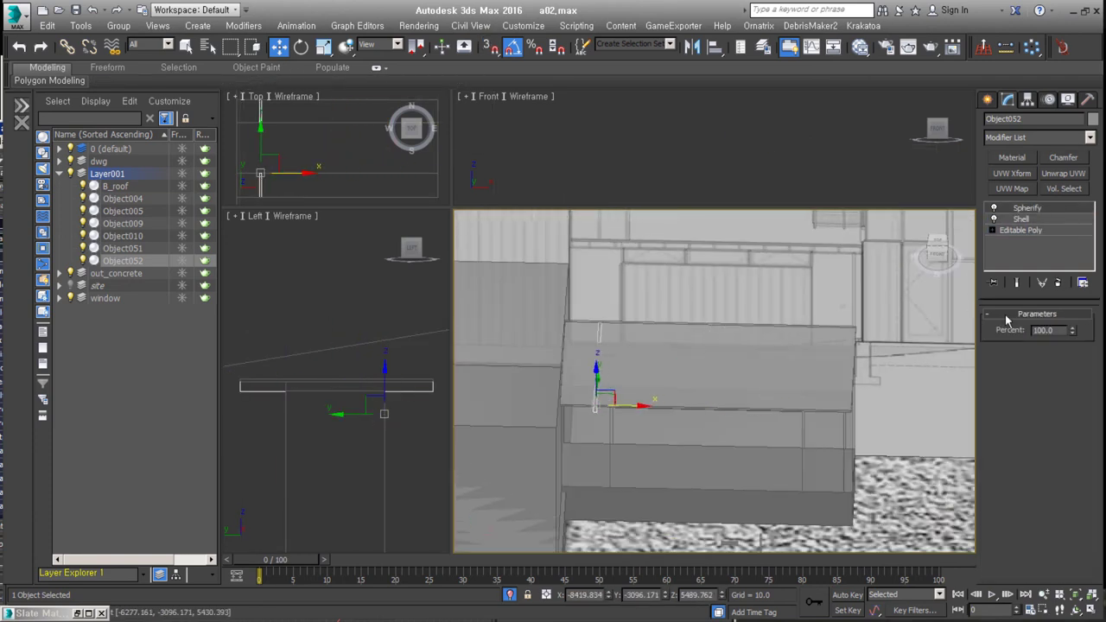
pyautogui.hotkey('ctrl', 'z')
pyautogui.moveTo(731, 375)
pyautogui.keyDown('alt'); pyautogui.mouseDown(button='middle')
pyautogui.moveTo(732, 396)
pyautogui.moveTo(588, 415)
pyautogui.mouseUp(button='middle'); pyautogui.keyUp('alt')
pyautogui.click(1037, 137)
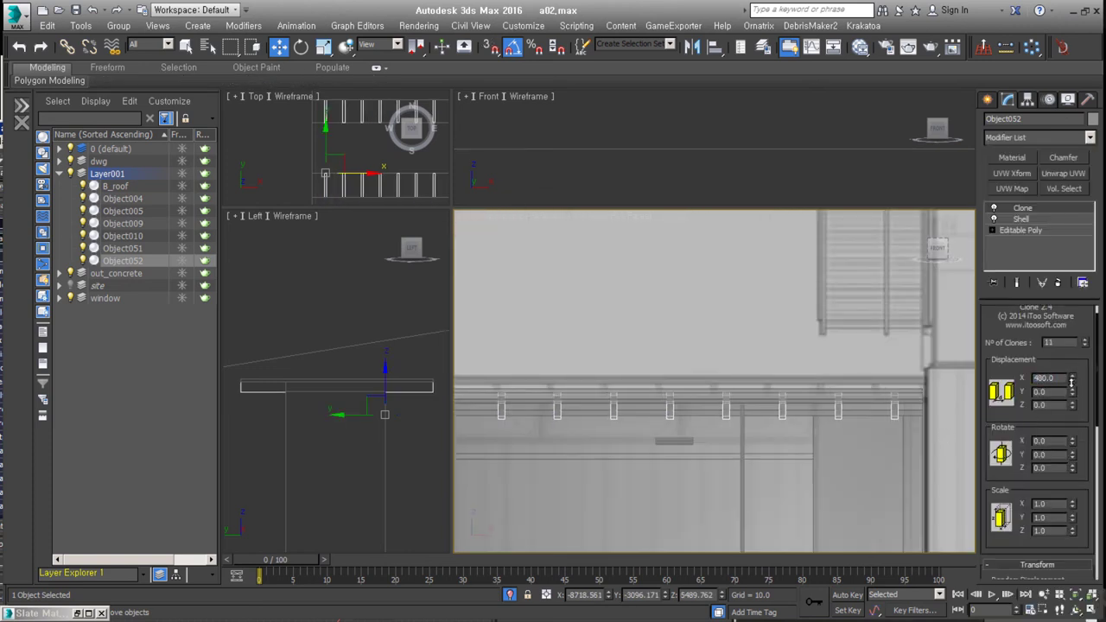
# Step: Detach more faces from the entry box as the new panels Object053 and Object054
pyautogui.moveTo(785, 412)
pyautogui.mouseDown(button='middle')
pyautogui.moveTo(800, 367)
pyautogui.moveTo(712, 424)
pyautogui.moveTo(717, 403)
pyautogui.mouseUp(button='middle')
pyautogui.press('2')
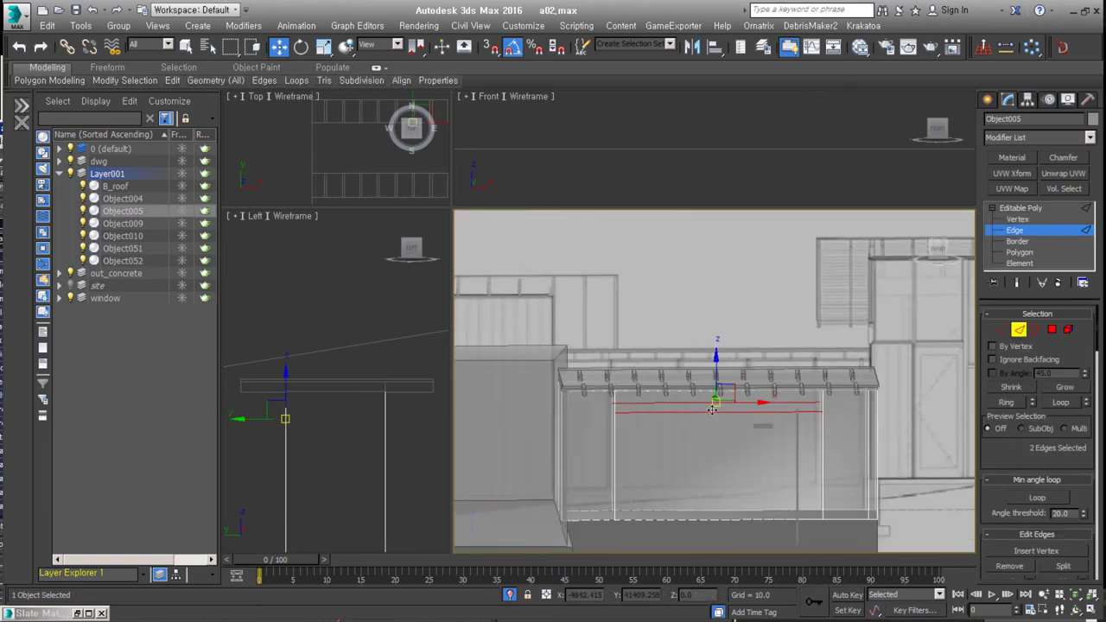
pyautogui.scroll(-5, 1069, 416)
pyautogui.press('4')
pyautogui.moveTo(726, 449)
pyautogui.keyDown('alt'); pyautogui.mouseDown(button='middle')
pyautogui.moveTo(735, 500)
pyautogui.moveTo(772, 486)
pyautogui.mouseUp(button='middle'); pyautogui.keyUp('alt')
pyautogui.press('Return')
pyautogui.press('4')
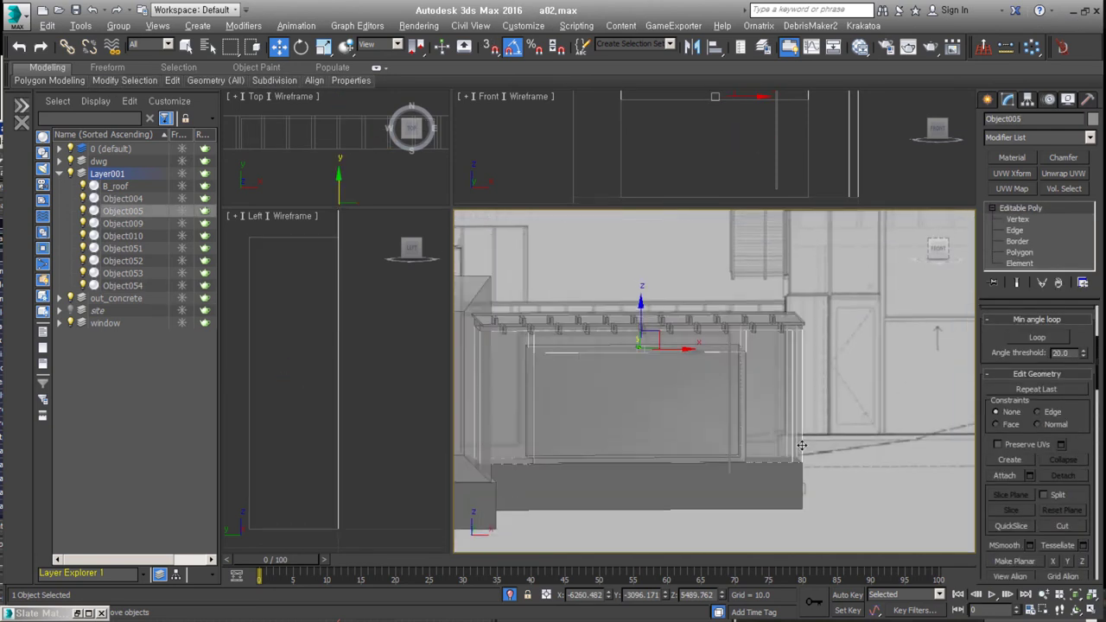
pyautogui.moveTo(626, 354)
pyautogui.keyDown('alt'); pyautogui.mouseDown(button='middle')
pyautogui.moveTo(780, 429)
pyautogui.moveTo(847, 428)
pyautogui.moveTo(812, 423)
pyautogui.mouseUp(button='middle'); pyautogui.keyUp('alt')
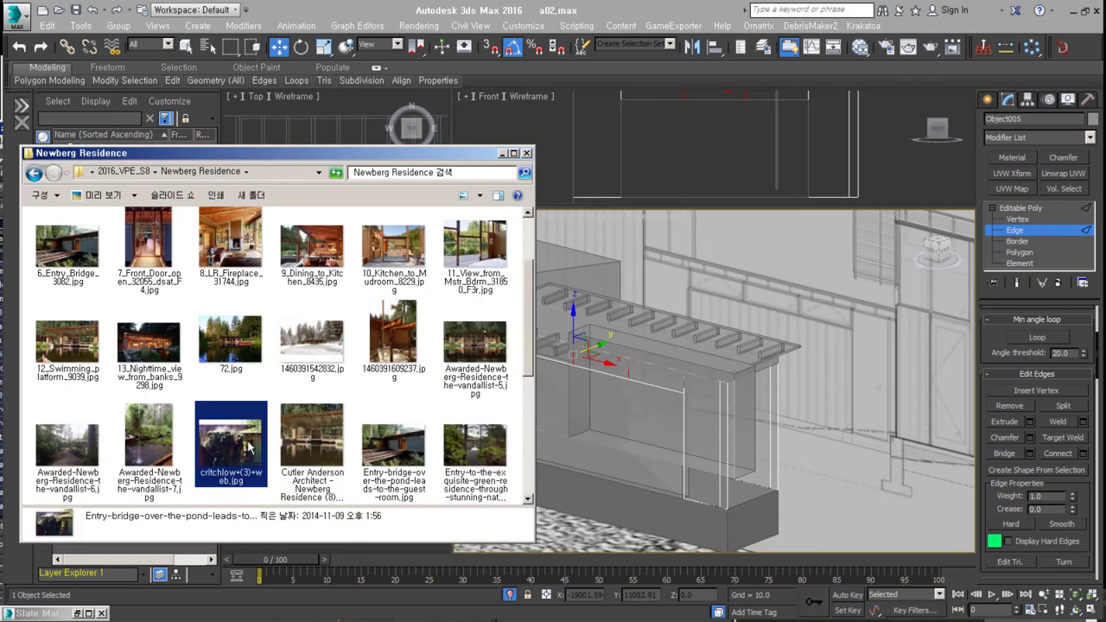
# Step: View the critchlow+(3)+web.jpg reference photo, then close it and select Shape001 in 3ds Max
pyautogui.click(524, 153)
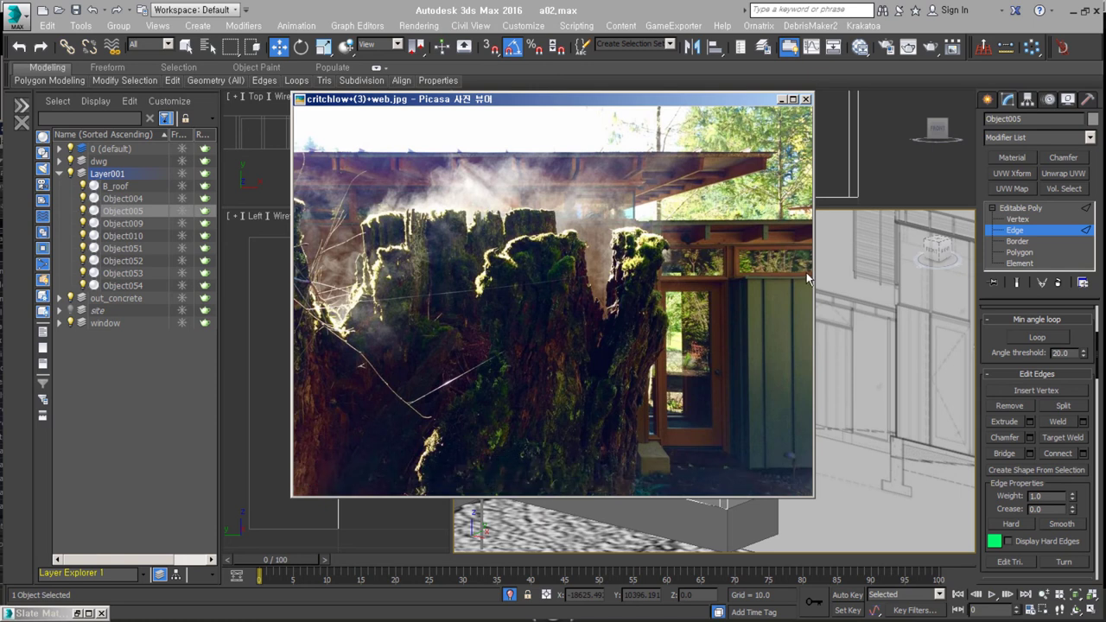
pyautogui.click(782, 100)
pyautogui.moveTo(715, 400)
pyautogui.keyDown('alt'); pyautogui.mouseDown(button='middle')
pyautogui.moveTo(743, 407)
pyautogui.moveTo(669, 364)
pyautogui.mouseUp(button='middle'); pyautogui.keyUp('alt')
pyautogui.scroll(-1, 1078, 449)
pyautogui.click(669, 364)
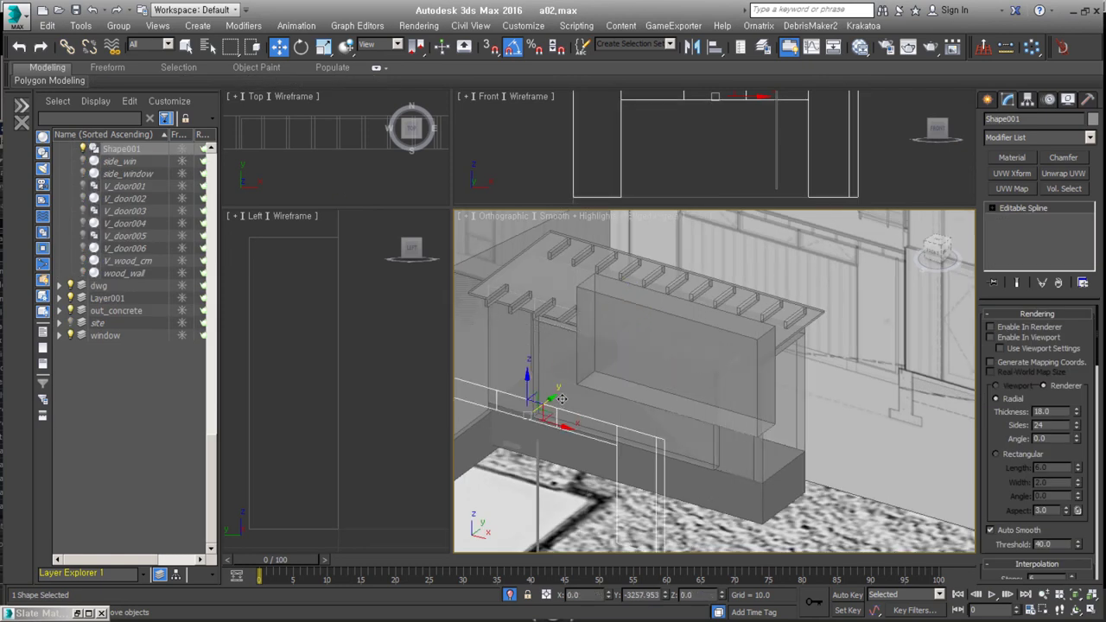
# Step: Draw a circle in Front view, align it to the stairs, and convert it to an editable spline
pyautogui.press('f')
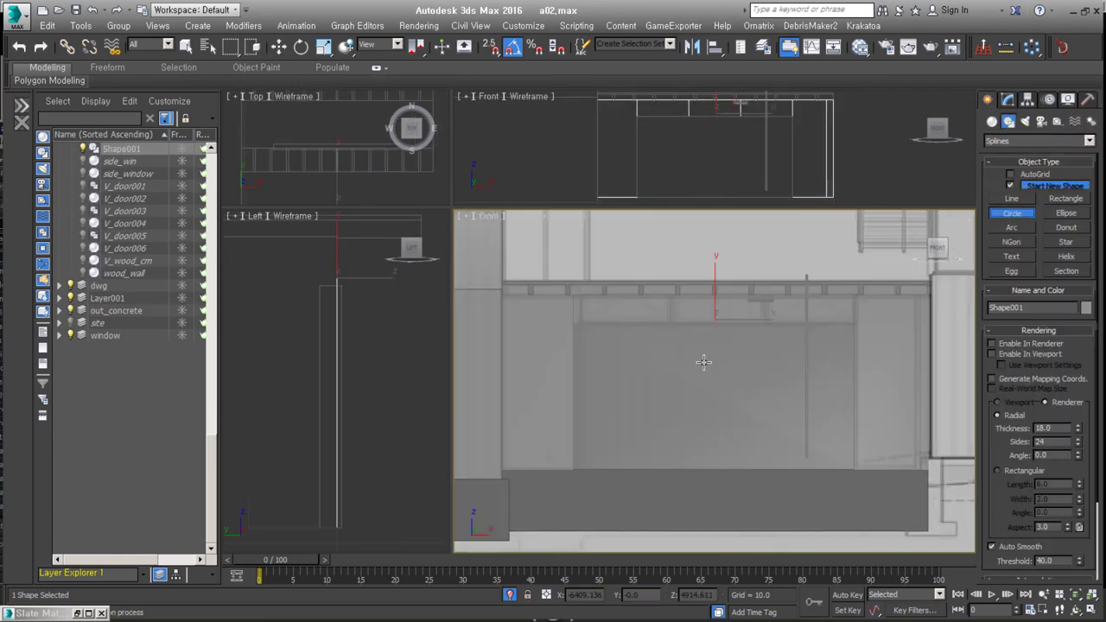
pyautogui.moveTo(703, 362); pyautogui.dragTo(708, 420)
pyautogui.hotkey('shift', 'z')
pyautogui.hotkey('alt', 'a')
pyautogui.click(641, 446)
pyautogui.press('Return')
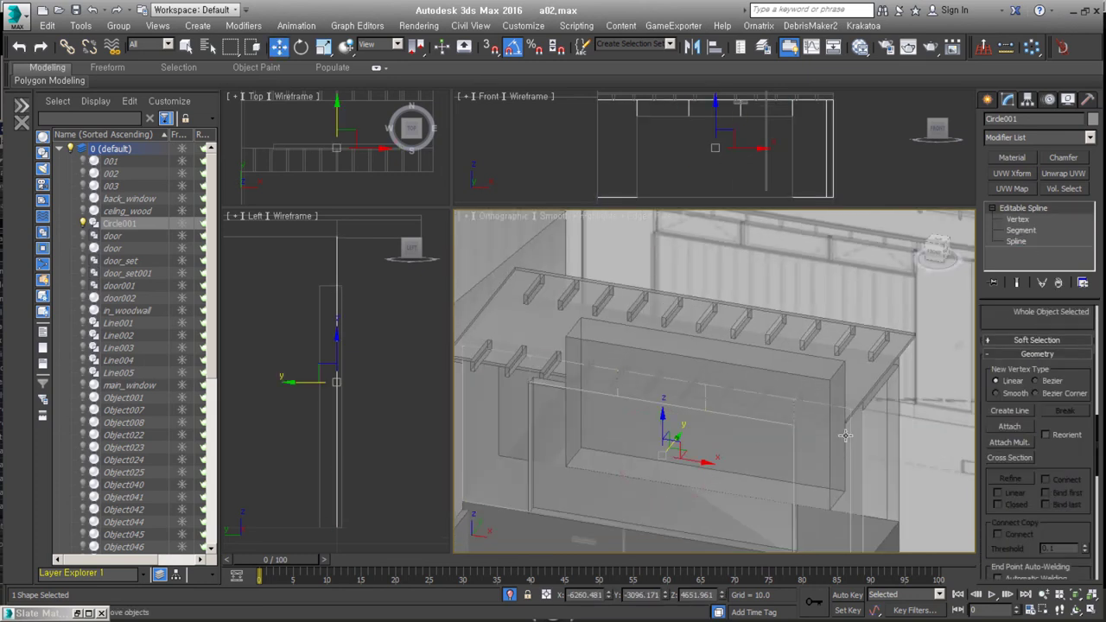
pyautogui.press('3')
pyautogui.press('z')
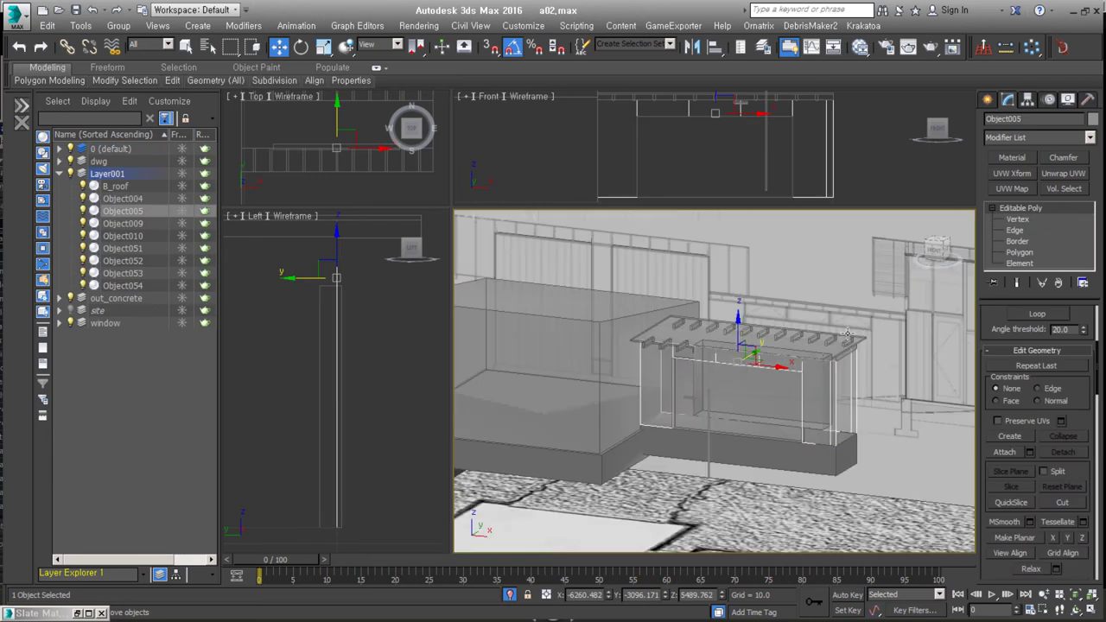
# Step: Attach other shapes to the circle spline and give it a Sweep modifier
pyautogui.press('2')
pyautogui.press('4')
pyautogui.press('2')
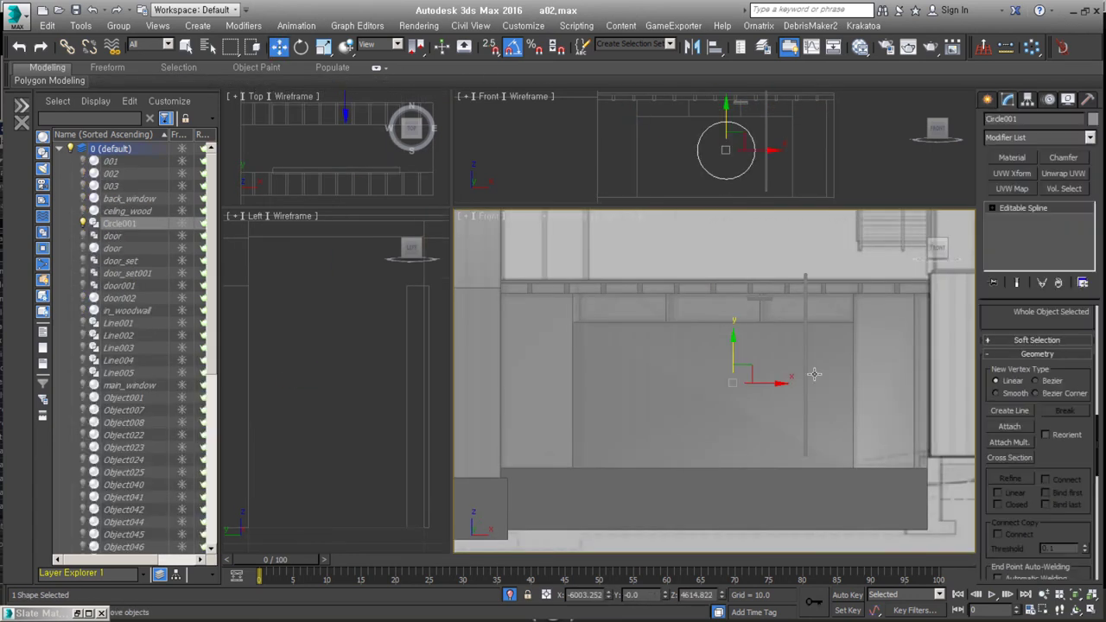
pyautogui.keyDown('alt'); pyautogui.moveTo(814, 374); pyautogui.dragTo(778, 406, button='middle'); pyautogui.keyUp('alt')
pyautogui.click(1009, 427)
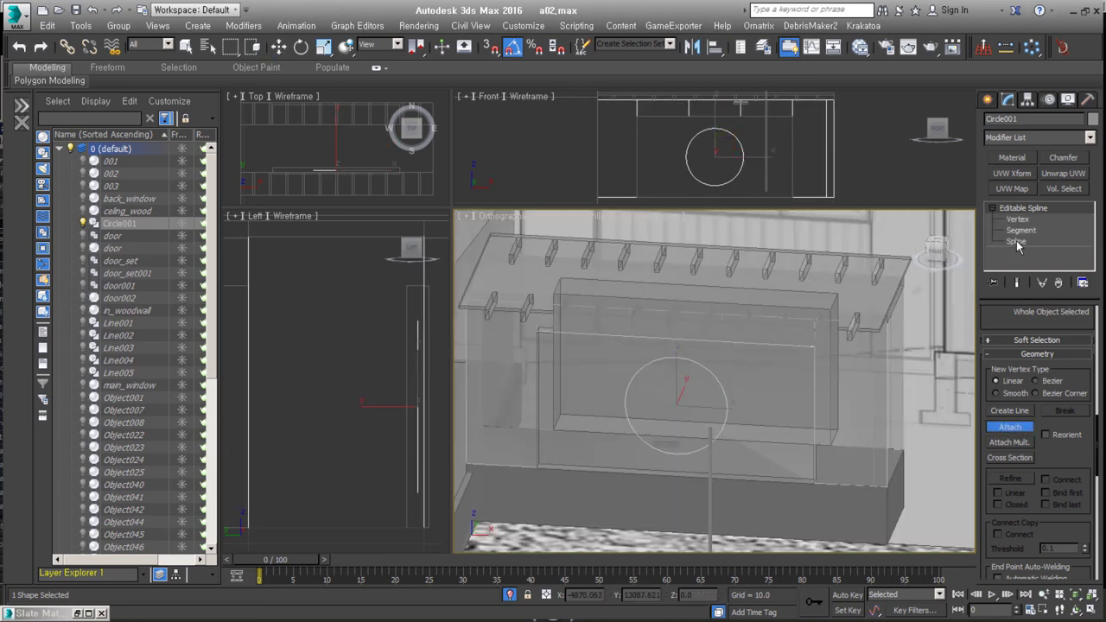
pyautogui.keyDown('alt'); pyautogui.moveTo(789, 448); pyautogui.dragTo(830, 432, button='middle'); pyautogui.keyUp('alt')
pyautogui.click(1090, 137)
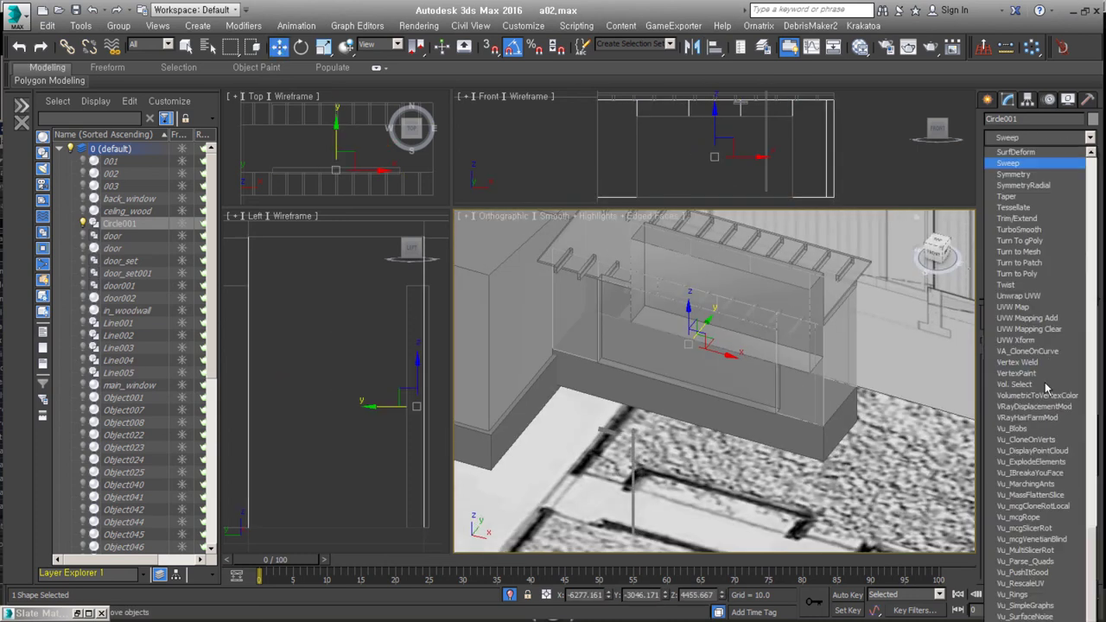
pyautogui.click(1046, 169)
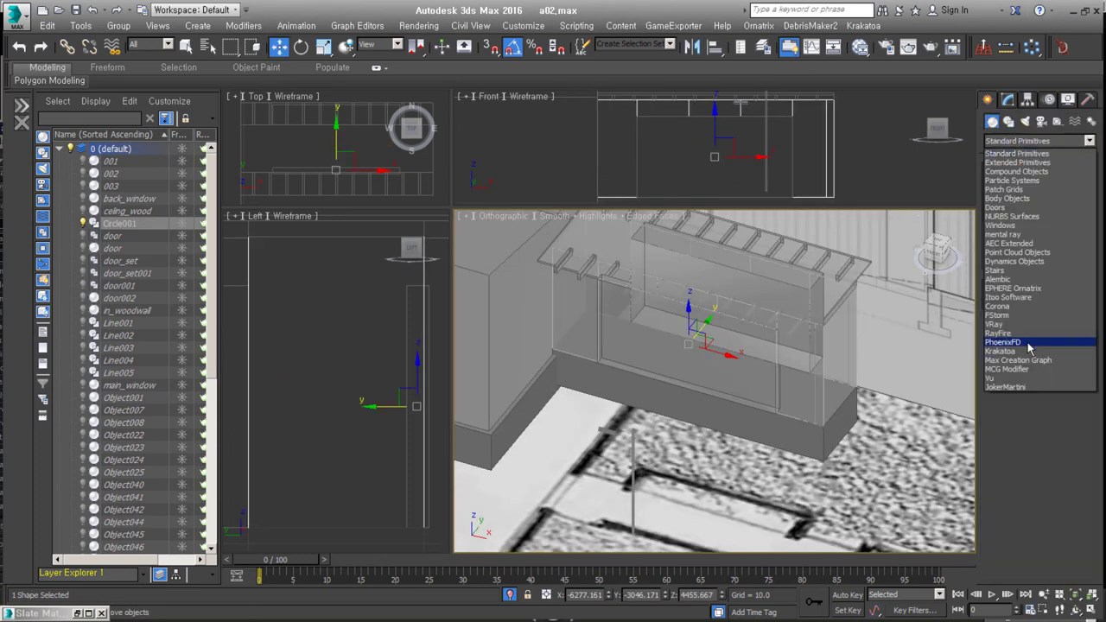
# Step: Open the RailClone Style Editor
pyautogui.click(998, 453)
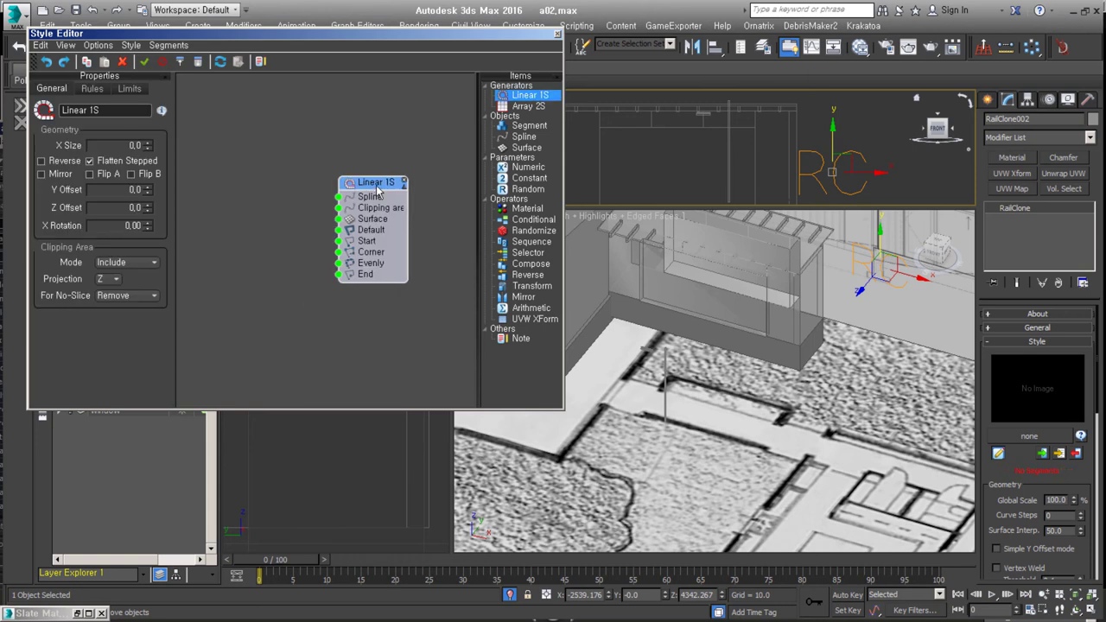
# Step: Add a segment node to the RailClone style and set its Y Alignment to Bottom
pyautogui.moveTo(272, 216); pyautogui.dragTo(275, 216)
pyautogui.scroll(5, 648, 350)
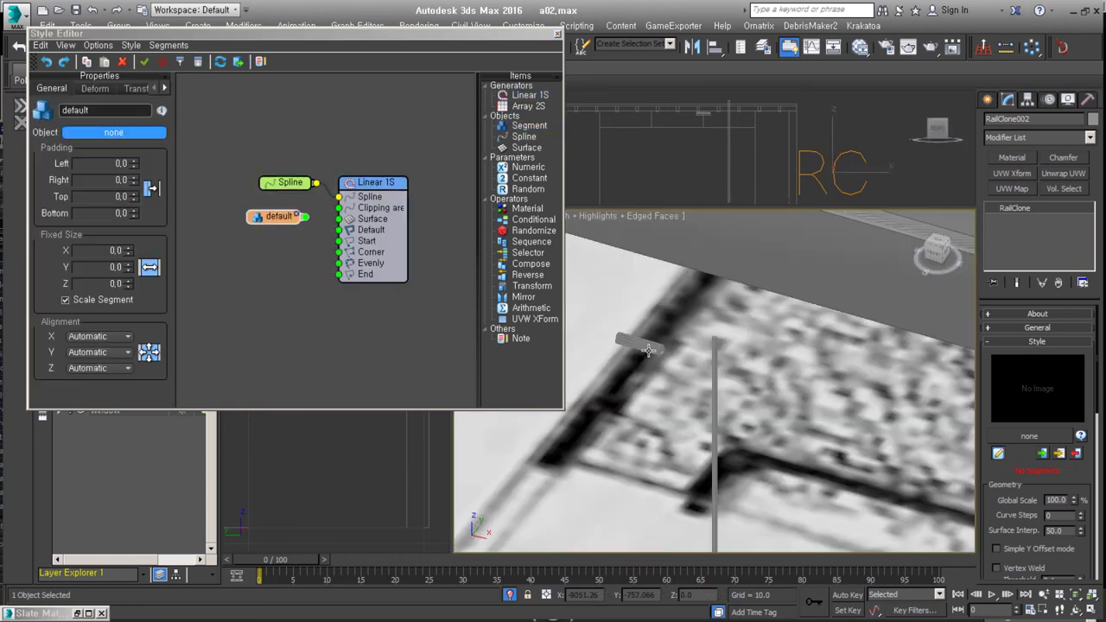
pyautogui.scroll(-8, 828, 319)
pyautogui.scroll(3, 828, 320)
pyautogui.scroll(3, 828, 320)
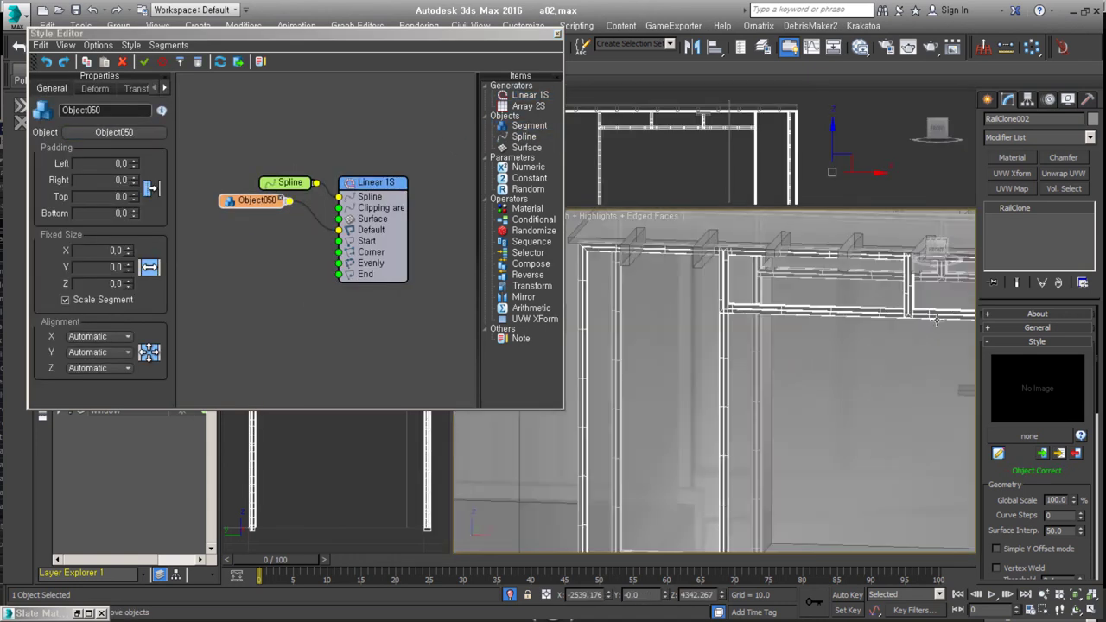
pyautogui.scroll(3, 827, 320)
pyautogui.click(100, 351)
pyautogui.click(87, 394)
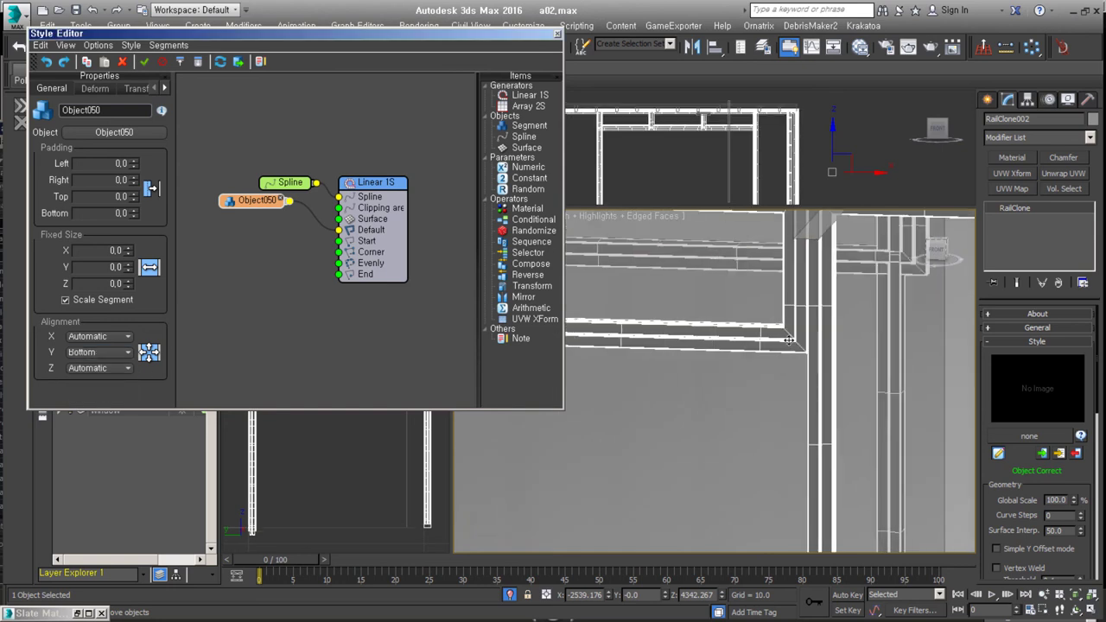
# Step: Pick Object050 as the segment and set the default segment mode to Scale to fit the path
pyautogui.scroll(-4, 659, 345)
pyautogui.moveTo(659, 346)
pyautogui.keyDown('alt'); pyautogui.mouseDown(button='middle')
pyautogui.moveTo(737, 454)
pyautogui.moveTo(840, 398)
pyautogui.mouseUp(button='middle'); pyautogui.keyUp('alt')
pyautogui.scroll(3, 737, 453)
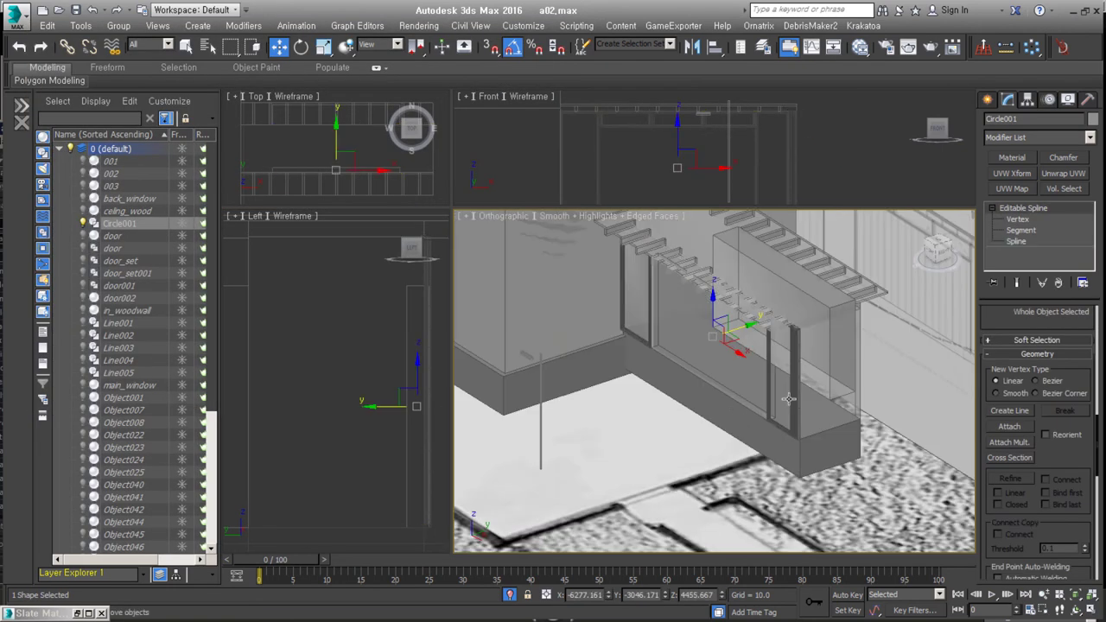
pyautogui.scroll(2, 840, 397)
pyautogui.keyDown('alt'); pyautogui.moveTo(782, 420); pyautogui.dragTo(700, 449, button='middle'); pyautogui.keyUp('alt')
pyautogui.click(701, 448)
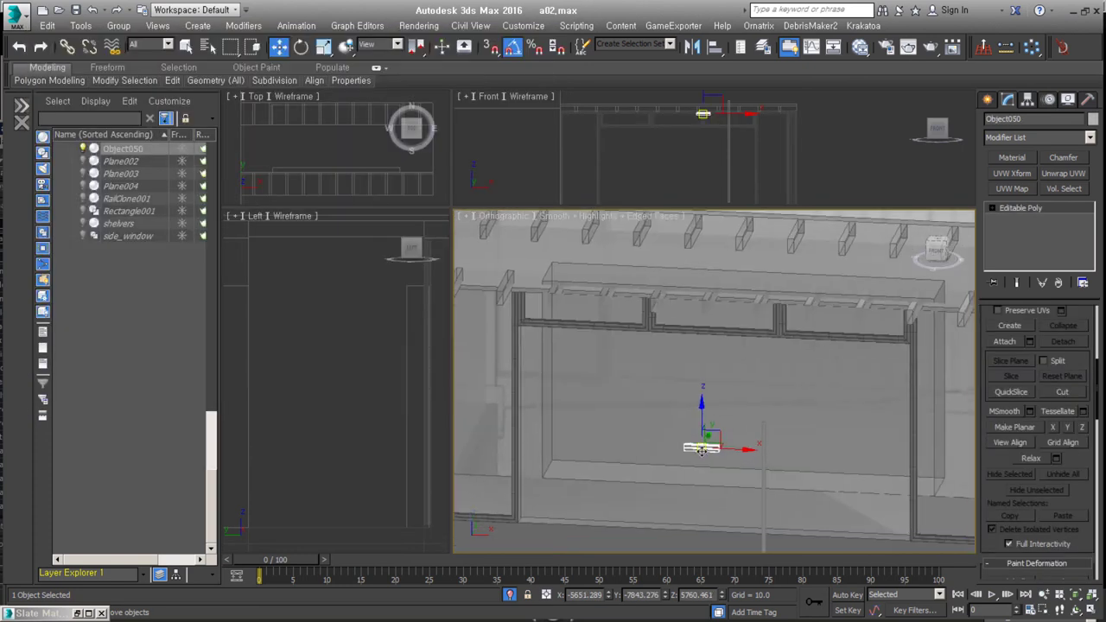
pyautogui.hotkey('ctrl', 'z')
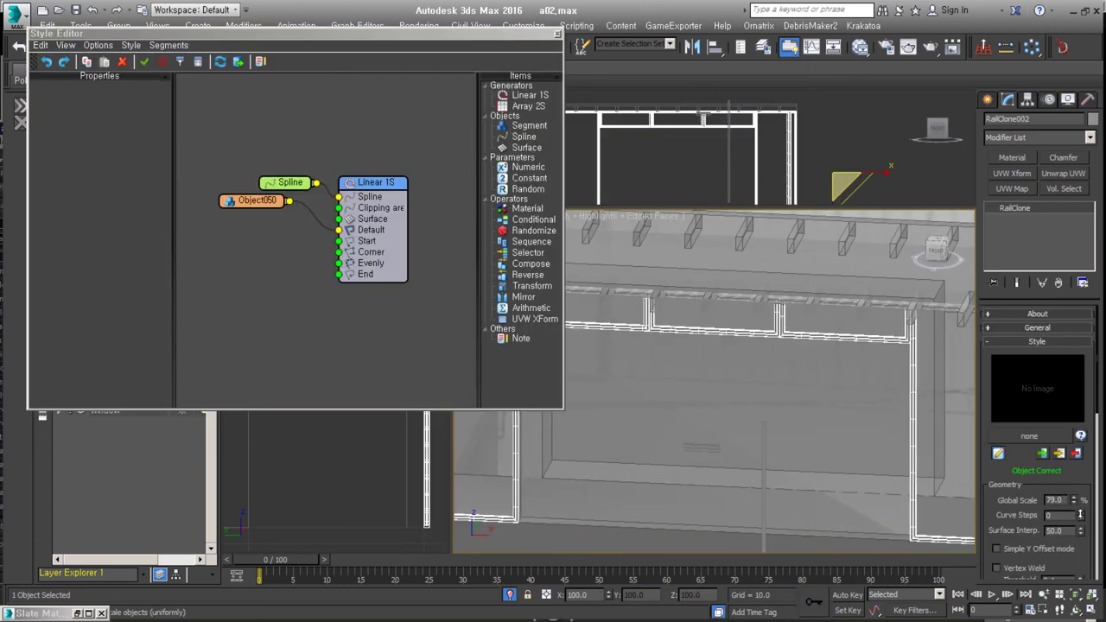
pyautogui.scroll(3, 939, 451)
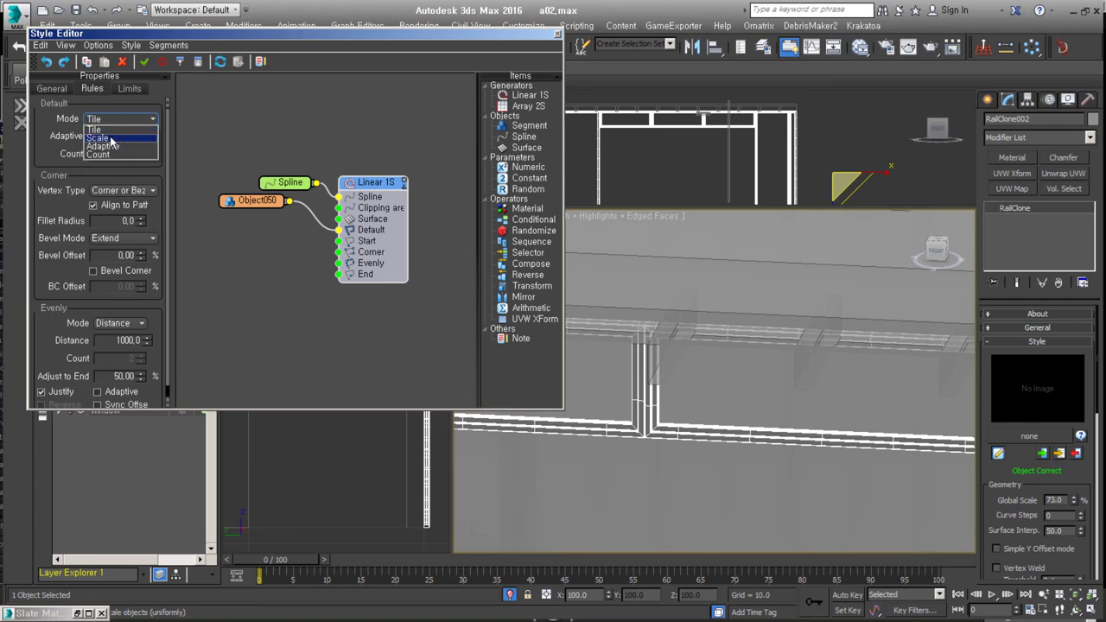
pyautogui.click(111, 138)
pyautogui.keyDown('alt'); pyautogui.moveTo(766, 338); pyautogui.dragTo(677, 449, button='middle'); pyautogui.keyUp('alt')
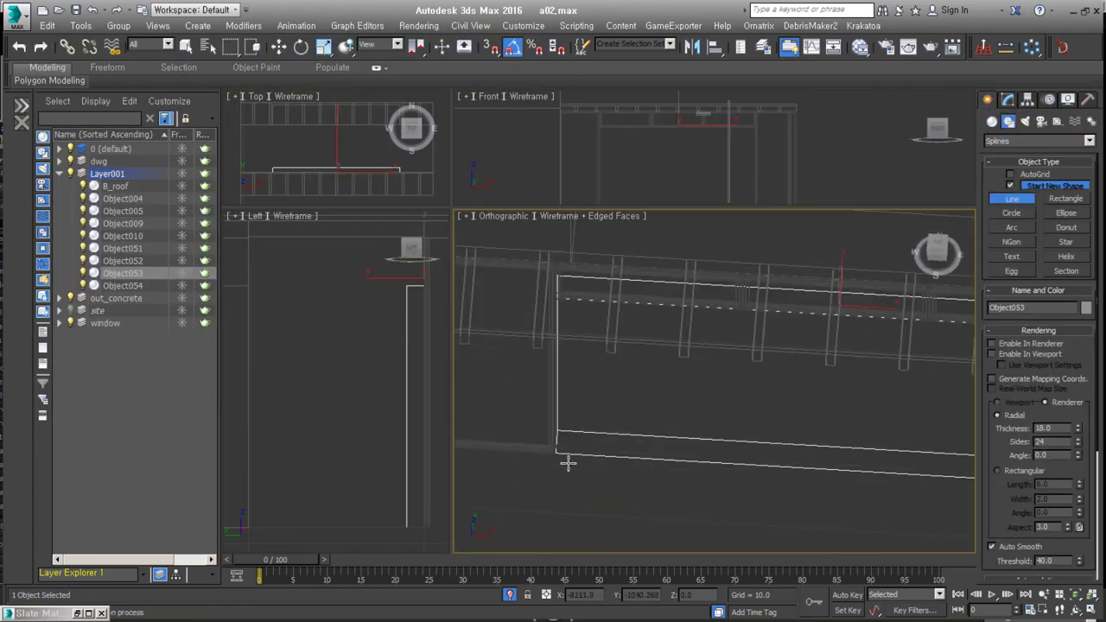
# Step: Space RailClone003's Box002 slats evenly every 250 units with Y Alignment set to Top
pyautogui.press('r')
pyautogui.keyDown('alt'); pyautogui.moveTo(863, 462); pyautogui.dragTo(672, 511, button='middle'); pyautogui.keyUp('alt')
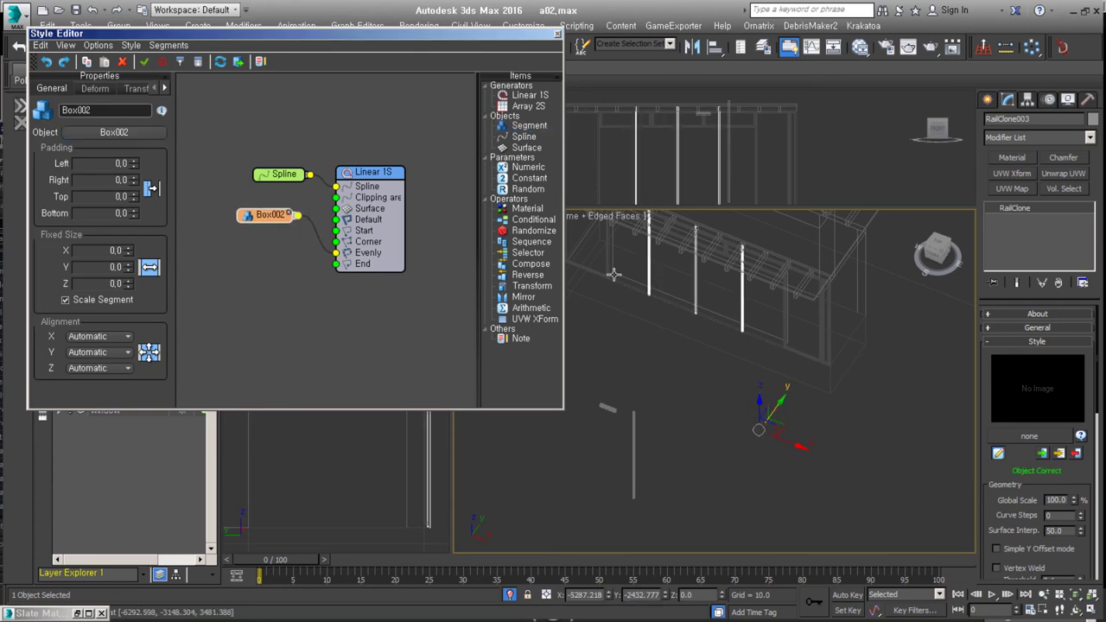
pyautogui.write('250')
pyautogui.press('Return')
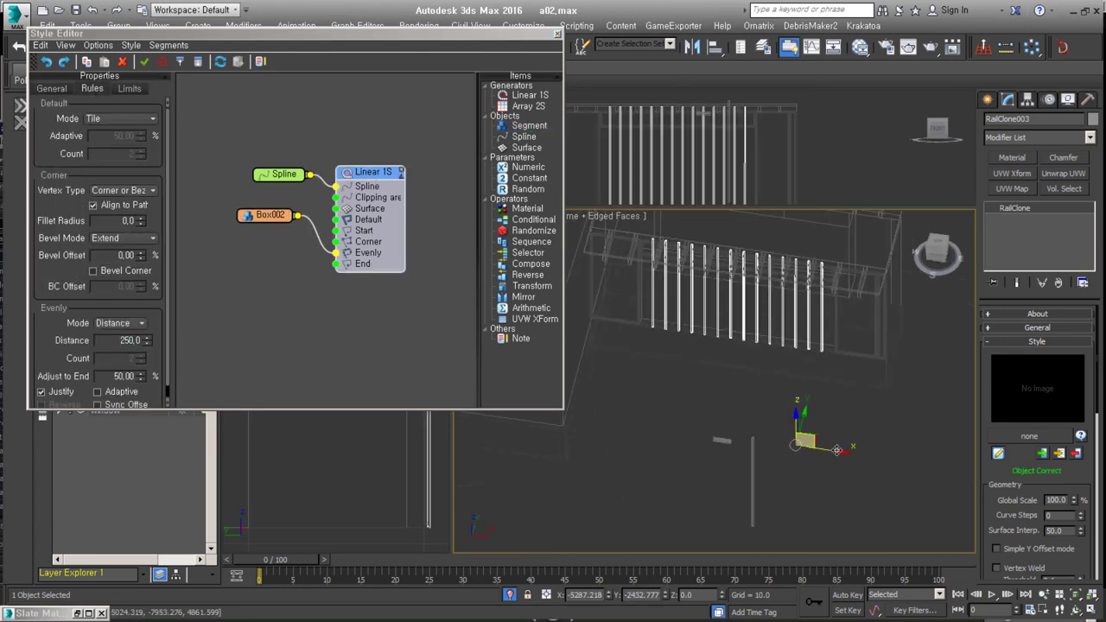
pyautogui.click(268, 215)
pyautogui.click(120, 354)
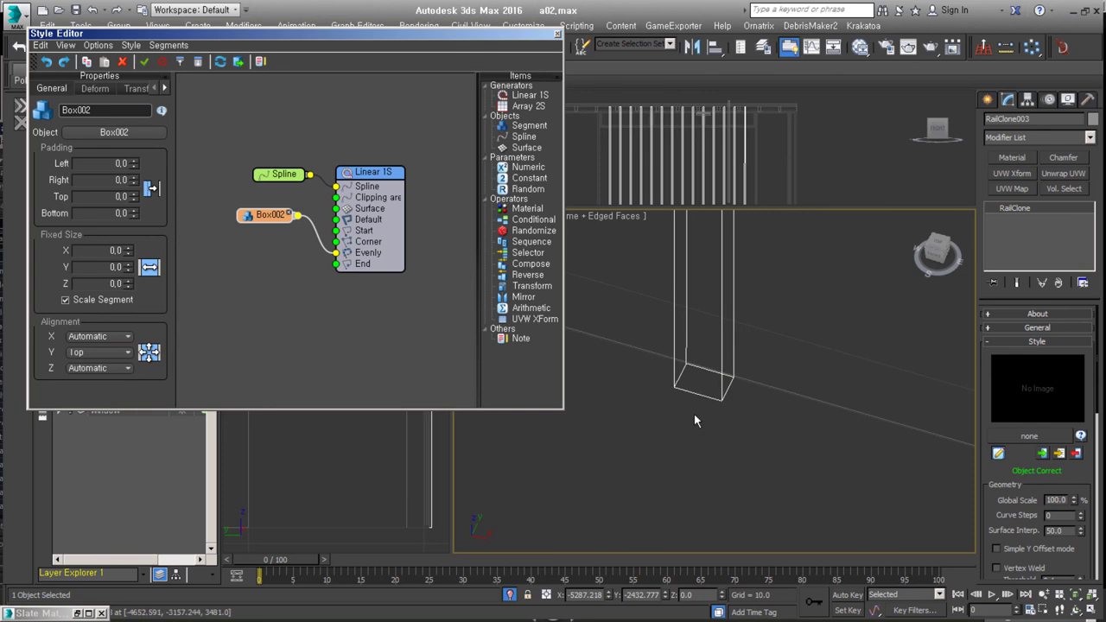
pyautogui.click(558, 33)
pyautogui.moveTo(734, 380); pyautogui.dragTo(847, 414, button='middle')
# Step: Select Object004 and chamfer its edges at Edge level
pyautogui.click(703, 421)
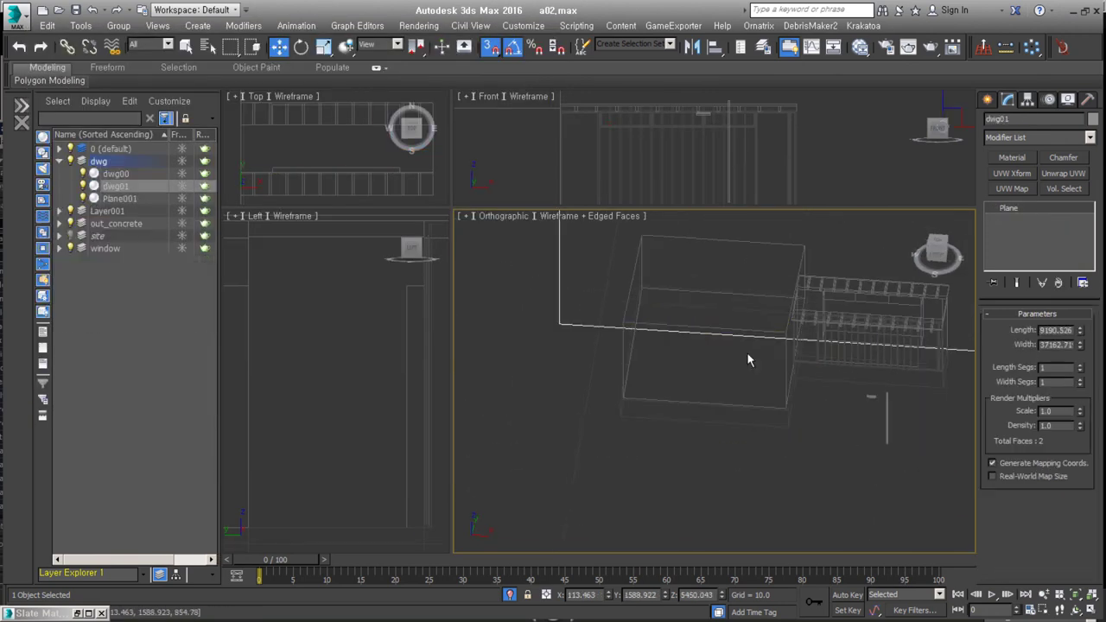
pyautogui.scroll(-5, 726, 416)
pyautogui.press('2')
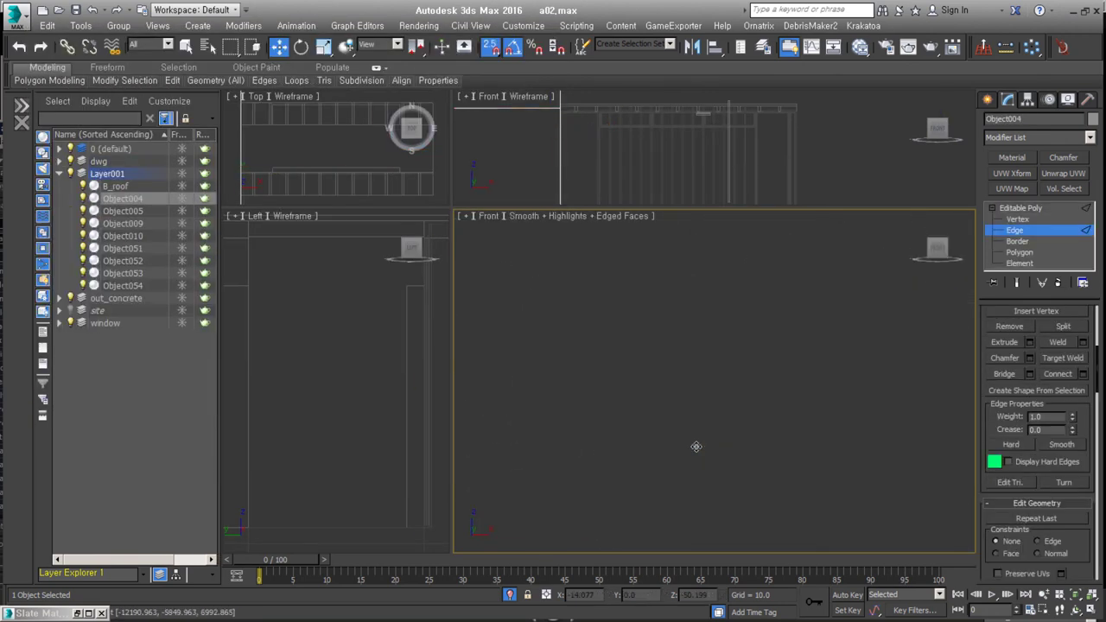
pyautogui.press('z')
pyautogui.scroll(3, 561, 448)
pyautogui.hotkey('ctrl', 'shift', 'c')
pyautogui.scroll(2, 593, 370)
pyautogui.scroll(-4, 664, 407)
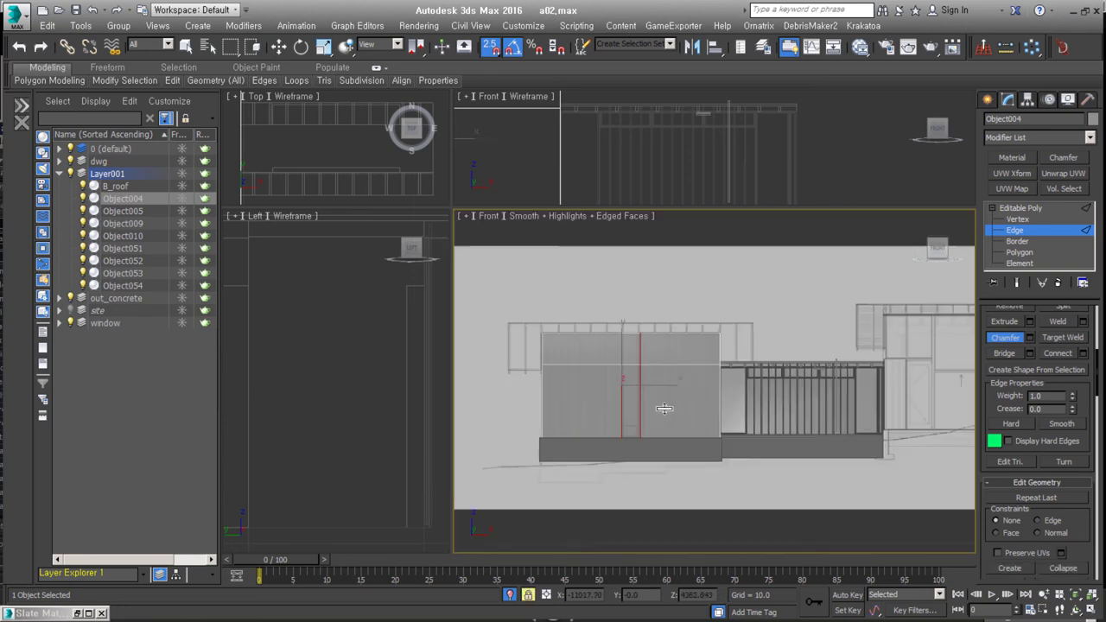
pyautogui.press('4')
pyautogui.keyDown('alt'); pyautogui.moveTo(664, 408); pyautogui.dragTo(756, 452, button='middle'); pyautogui.keyUp('alt')
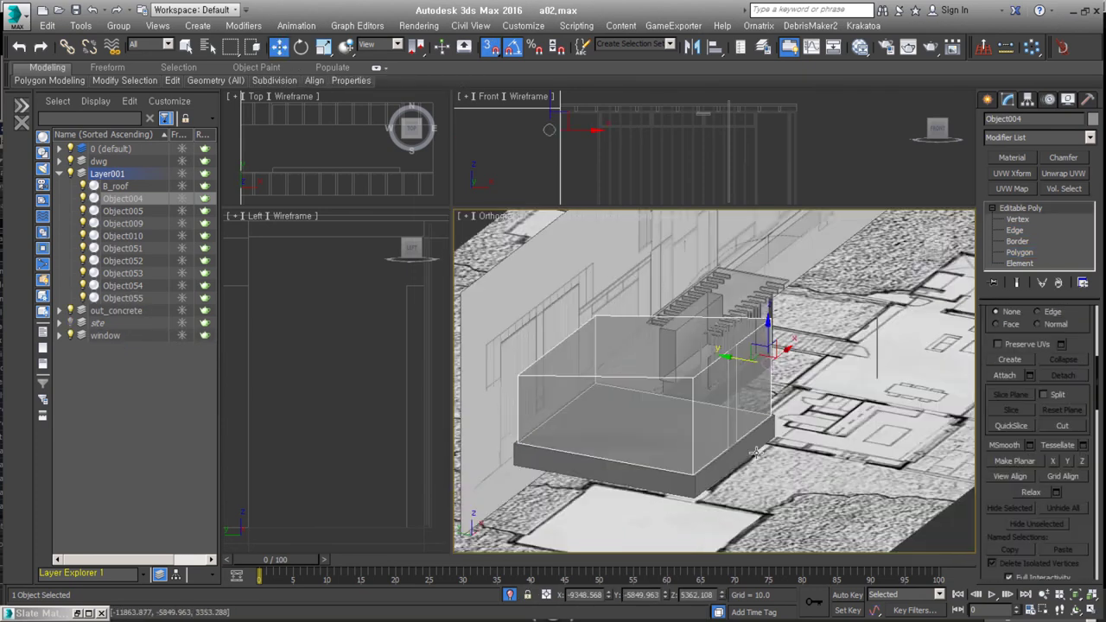
pyautogui.scroll(3, 756, 452)
pyautogui.scroll(-2, 778, 397)
pyautogui.scroll(3, 821, 346)
# Step: Try a Shell on the Object004 box, then undo it
pyautogui.click(1032, 263)
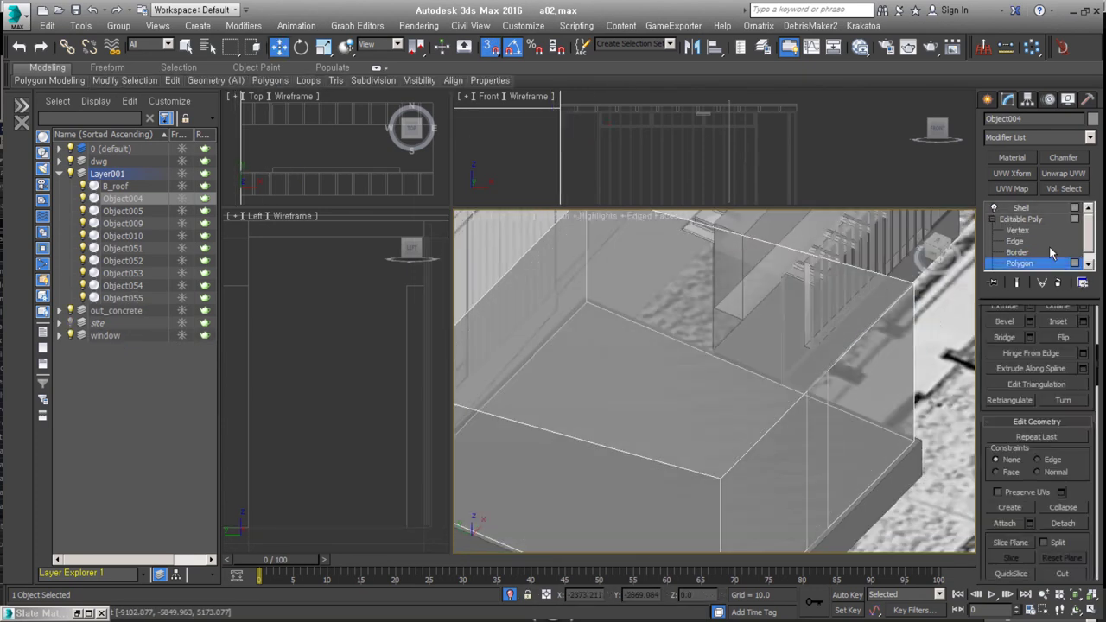
pyautogui.click(1022, 208)
pyautogui.press('f')
pyautogui.scroll(-1, 855, 389)
pyautogui.scroll(-2, 856, 389)
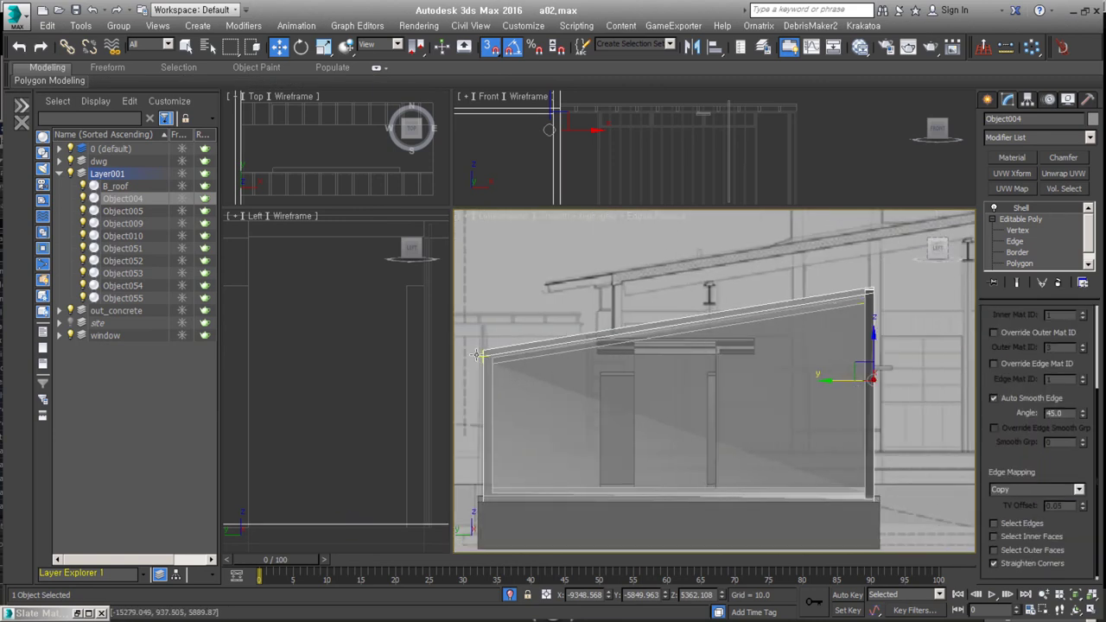
pyautogui.keyDown('alt'); pyautogui.moveTo(477, 354); pyautogui.dragTo(809, 363, button='middle'); pyautogui.keyUp('alt')
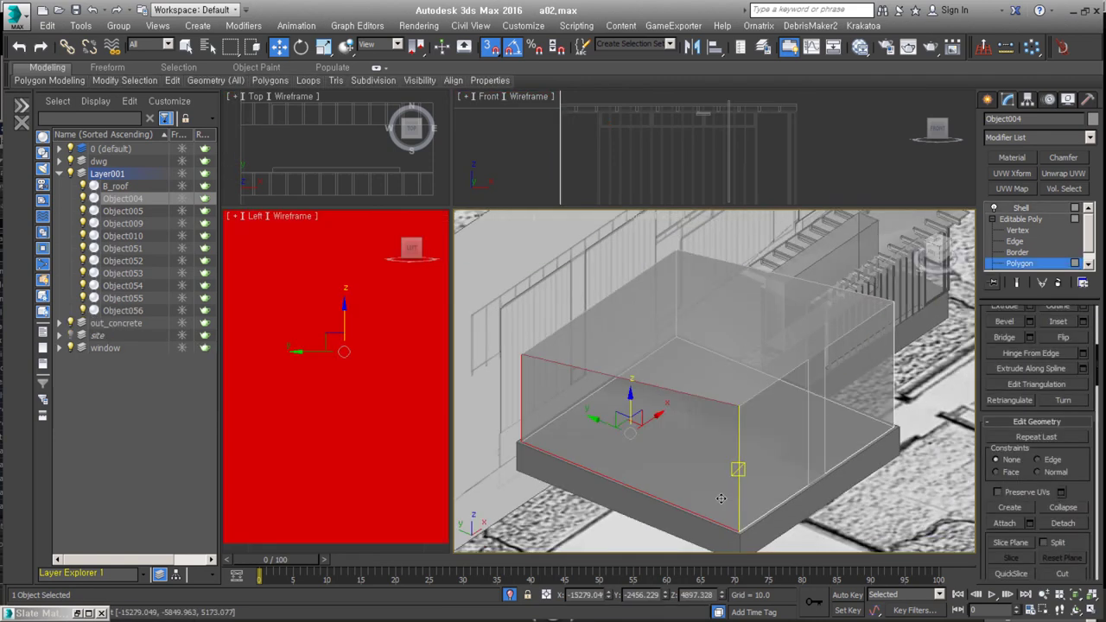
pyautogui.keyDown('alt'); pyautogui.moveTo(692, 389); pyautogui.dragTo(777, 380, button='middle'); pyautogui.keyUp('alt')
pyautogui.click(1015, 241)
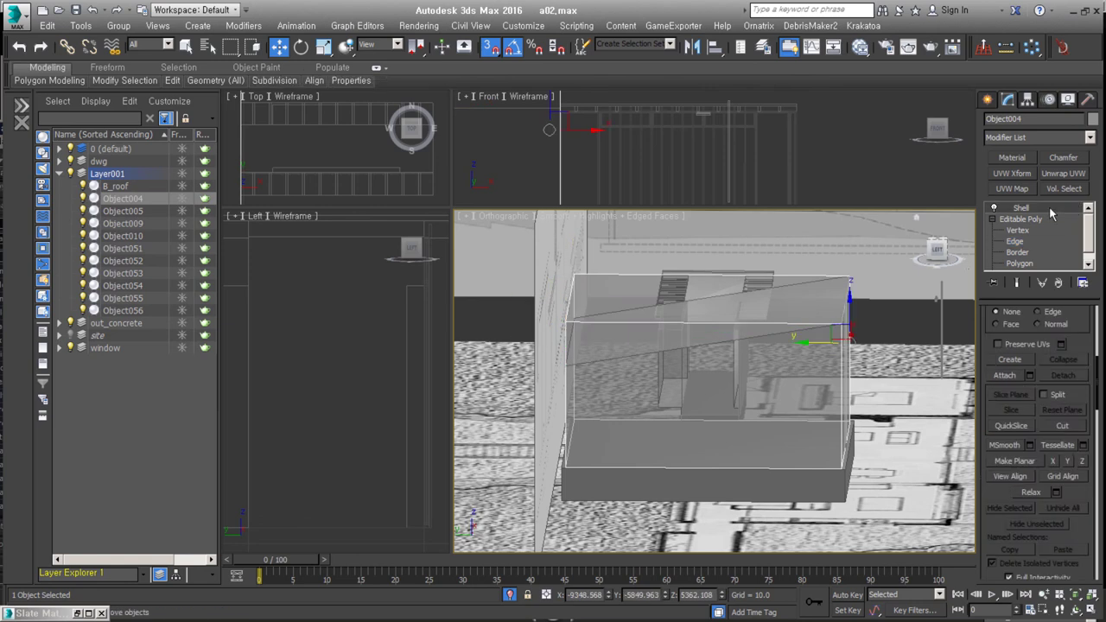
pyautogui.hotkey('ctrl', 'z')
pyautogui.hotkey('ctrl', 'y')
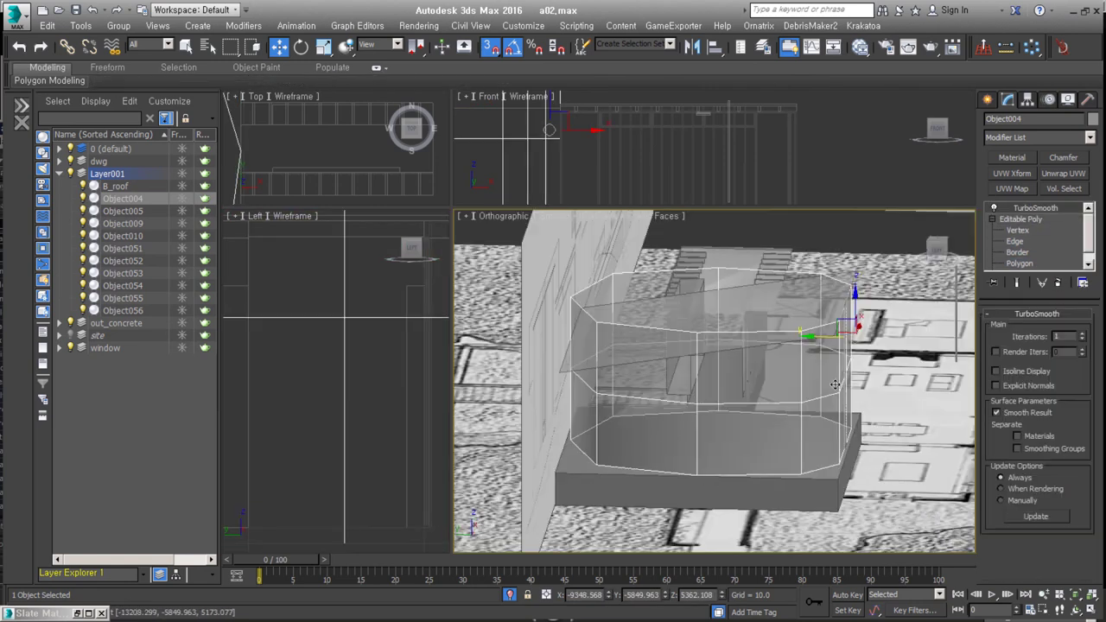
pyautogui.hotkey('shift', 'z')
pyautogui.hotkey('shift', 'z')
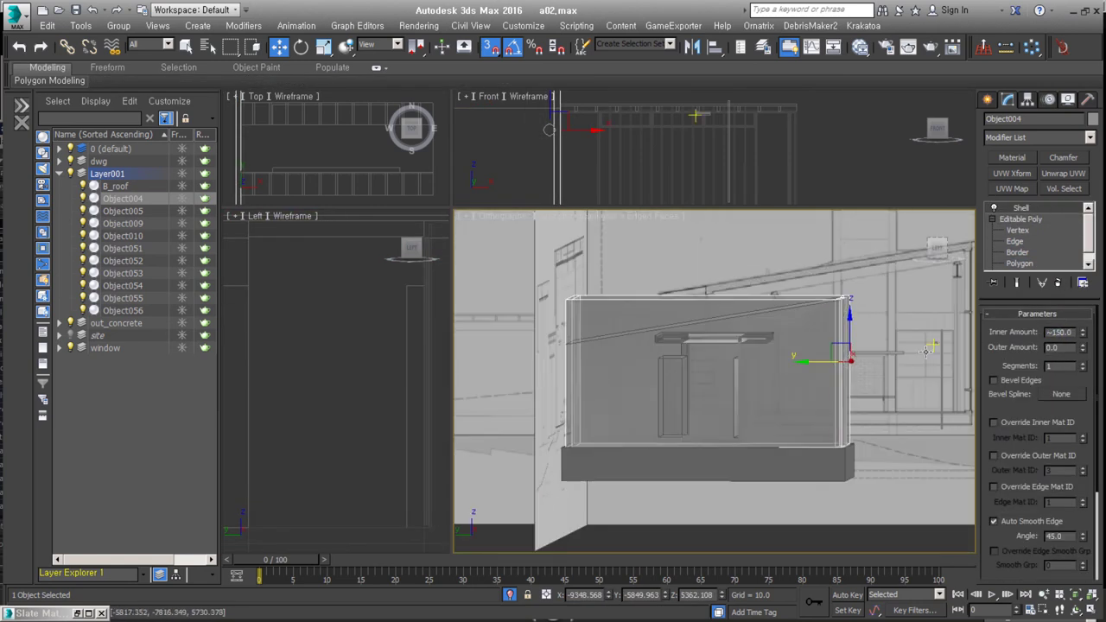
pyautogui.hotkey('ctrl', 'z')
# Step: Add an FFD 2x2x2 lattice to Object004, then remove it, leaving a plain editable poly
pyautogui.click(1047, 140)
pyautogui.click(1050, 217)
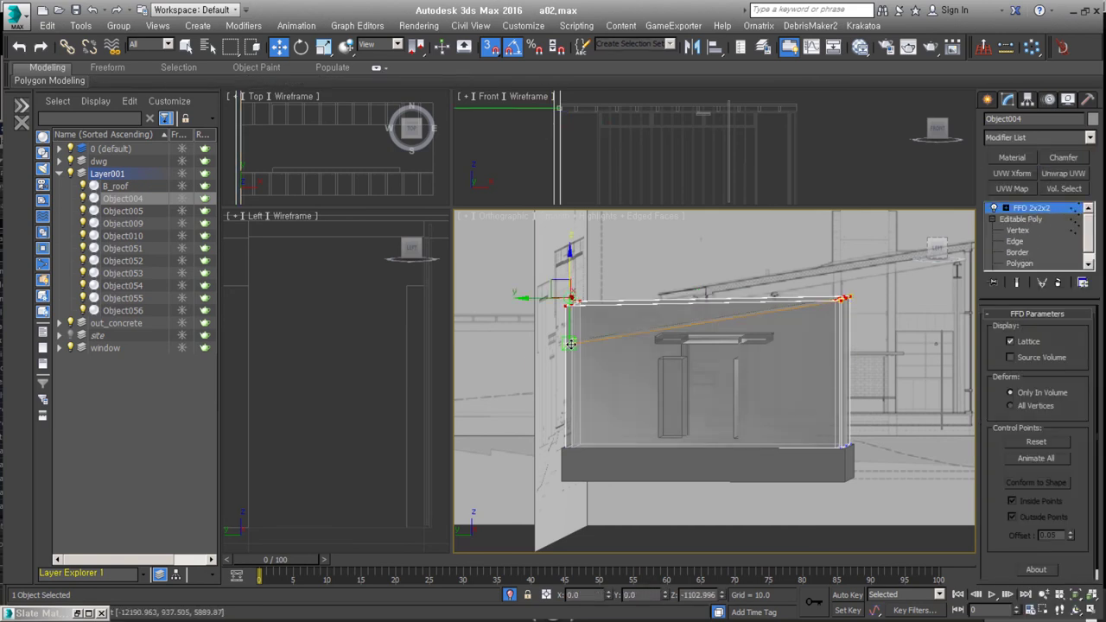
pyautogui.moveTo(570, 344); pyautogui.dragTo(747, 409, button='middle')
pyautogui.scroll(2, 627, 412)
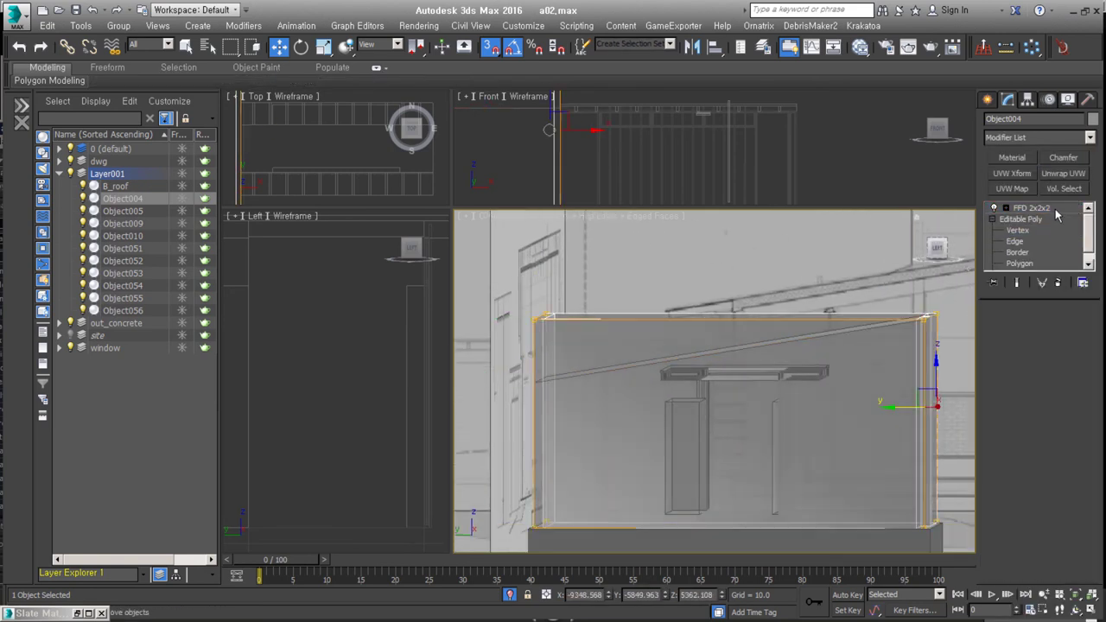
pyautogui.hotkey('ctrl', 'z')
pyautogui.hotkey('shift', 'z')
pyautogui.hotkey('shift', 'z')
pyautogui.hotkey('shift', 'z')
pyautogui.hotkey('shift', 'z')
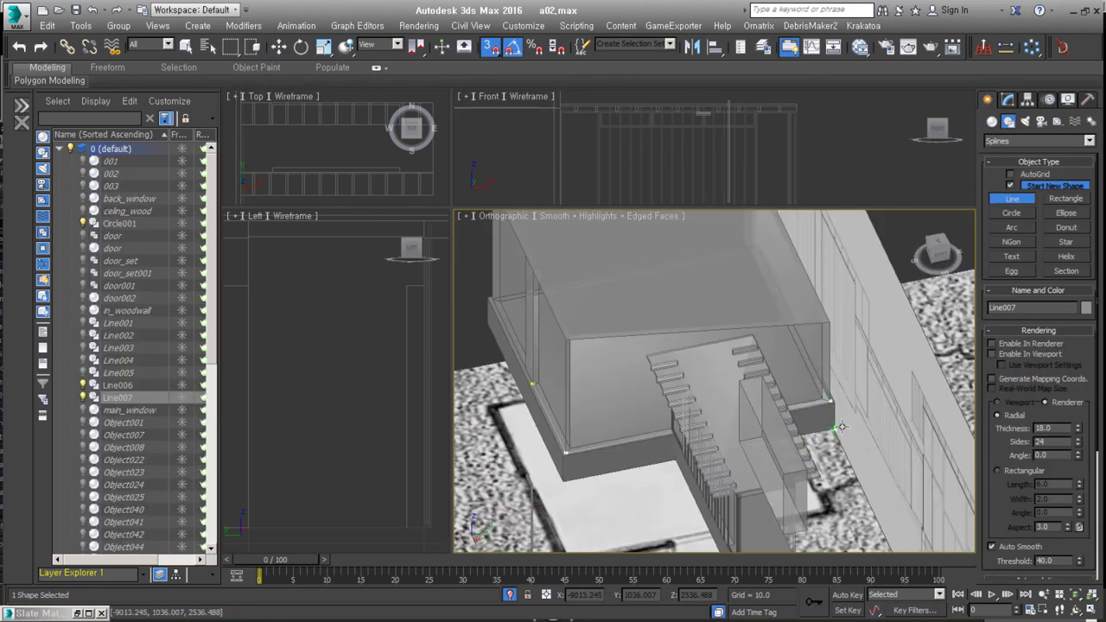
# Step: In wireframe, clone the RailClone slat wall as a copy and assign Line007 as its path
pyautogui.press('F3')
pyautogui.press('z')
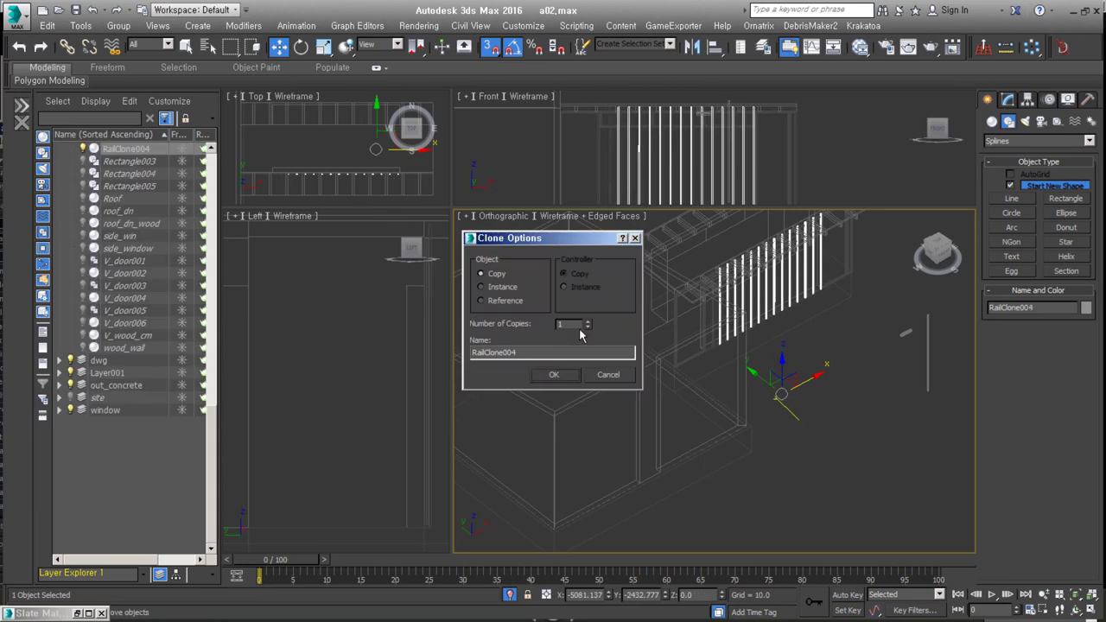
pyautogui.press('Return')
pyautogui.click(1008, 98)
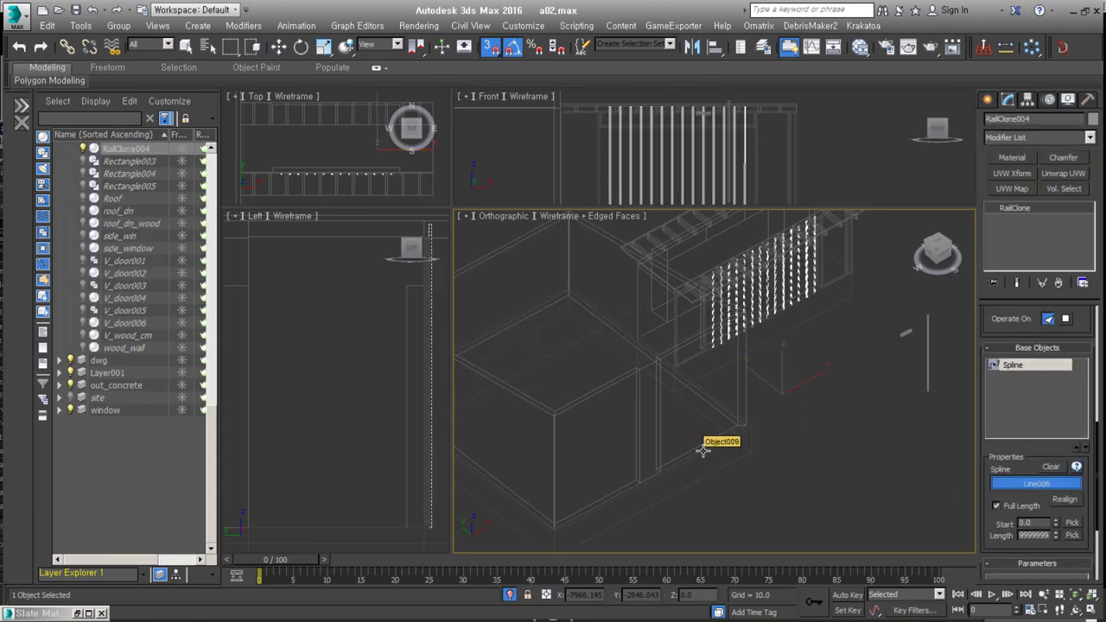
pyautogui.click(703, 451)
# Step: Open the RailClone style editor, then slice the copied slat wall with snapping along its sloping top
pyautogui.scroll(5, 768, 469)
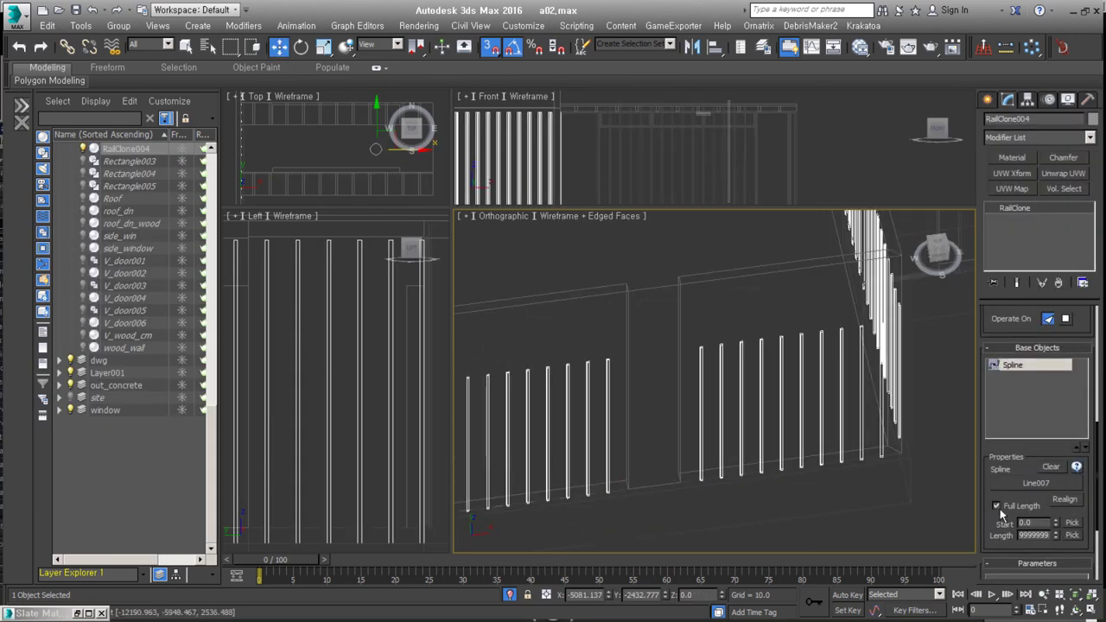
pyautogui.scroll(-5, 1001, 514)
pyautogui.click(998, 378)
pyautogui.click(244, 249)
pyautogui.scroll(5, 803, 442)
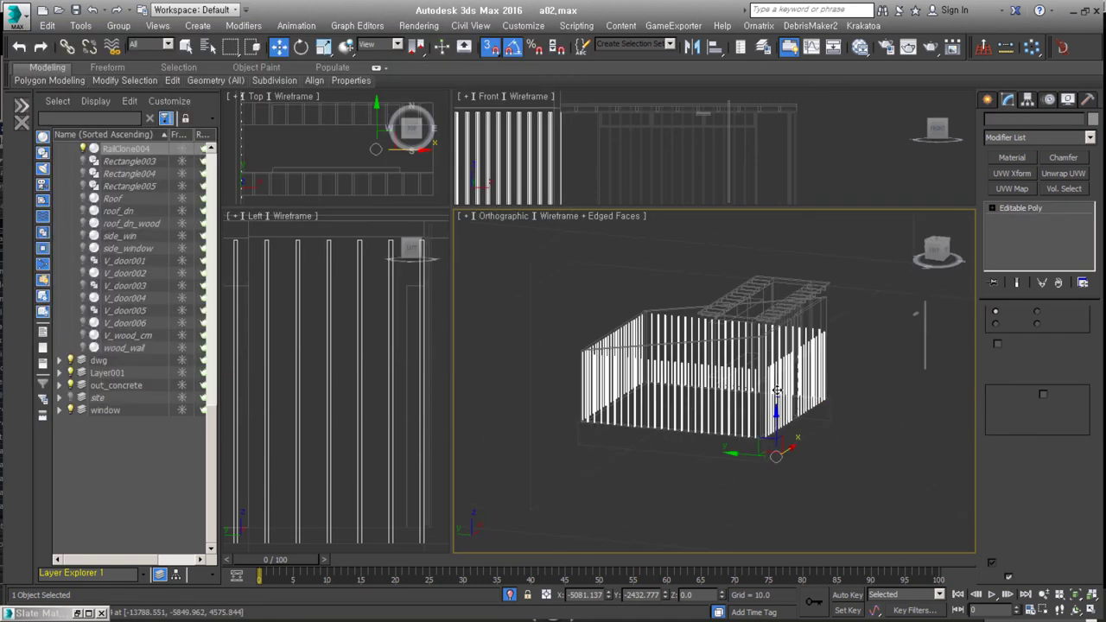
pyautogui.scroll(-5, 1037, 389)
pyautogui.click(1012, 426)
pyautogui.press('s')
pyautogui.click(489, 425)
pyautogui.click(959, 334)
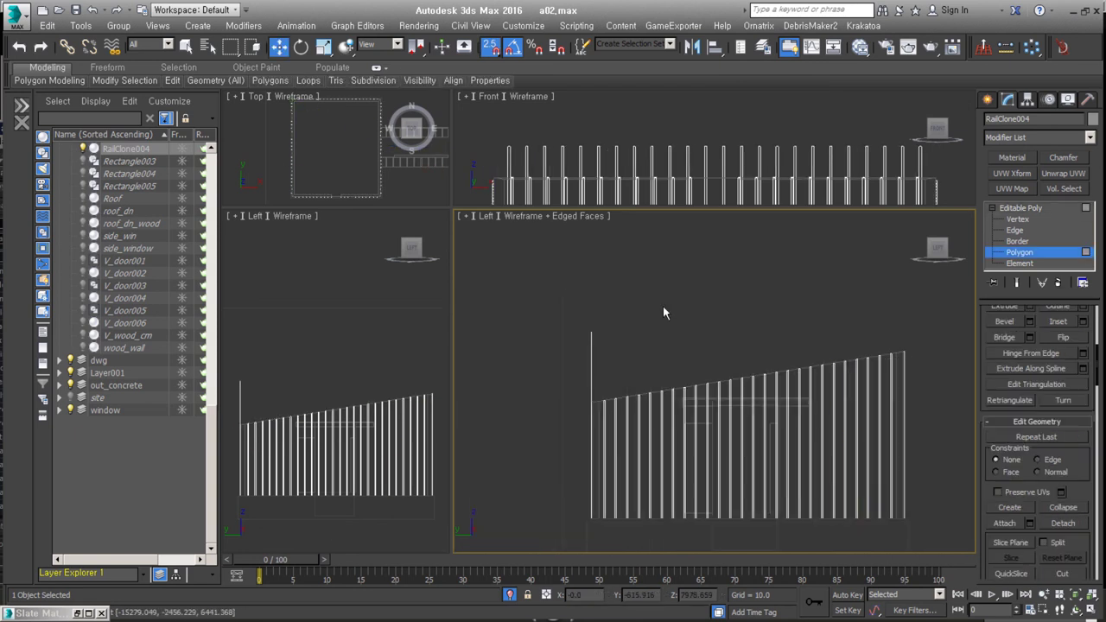
pyautogui.keyDown('alt'); pyautogui.moveTo(663, 313); pyautogui.dragTo(790, 272, button='middle'); pyautogui.keyUp('alt')
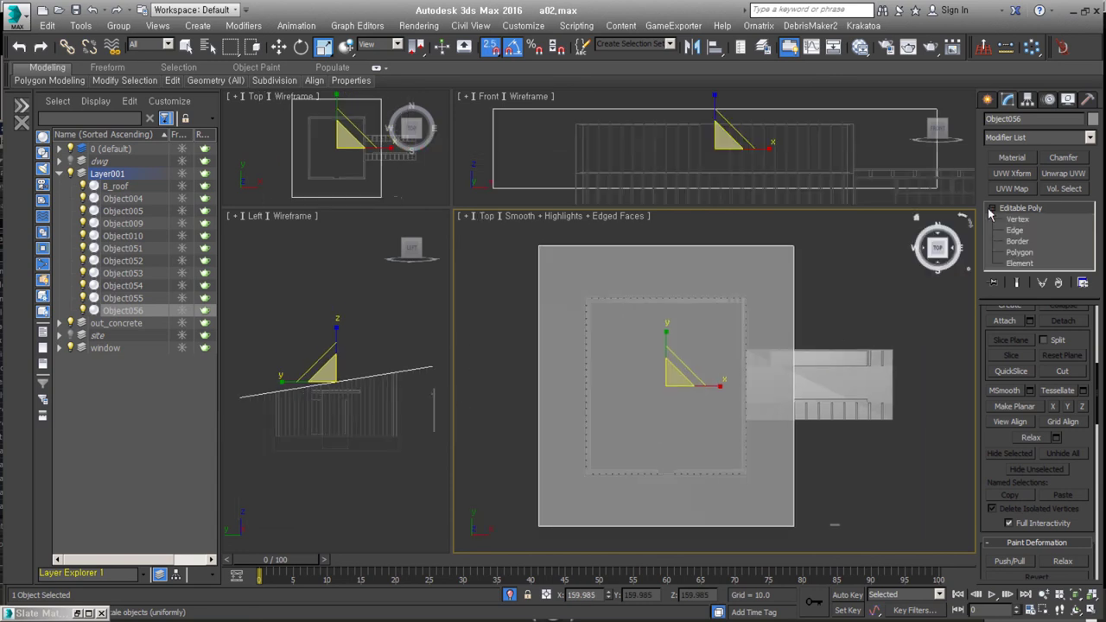
# Step: In Edge mode, select the top edges of all the rafter posts along the rail
pyautogui.moveTo(601, 382)
pyautogui.keyDown('alt'); pyautogui.mouseDown(button='middle')
pyautogui.moveTo(795, 411)
pyautogui.moveTo(813, 387)
pyautogui.mouseUp(button='middle'); pyautogui.keyUp('alt')
pyautogui.press('6')
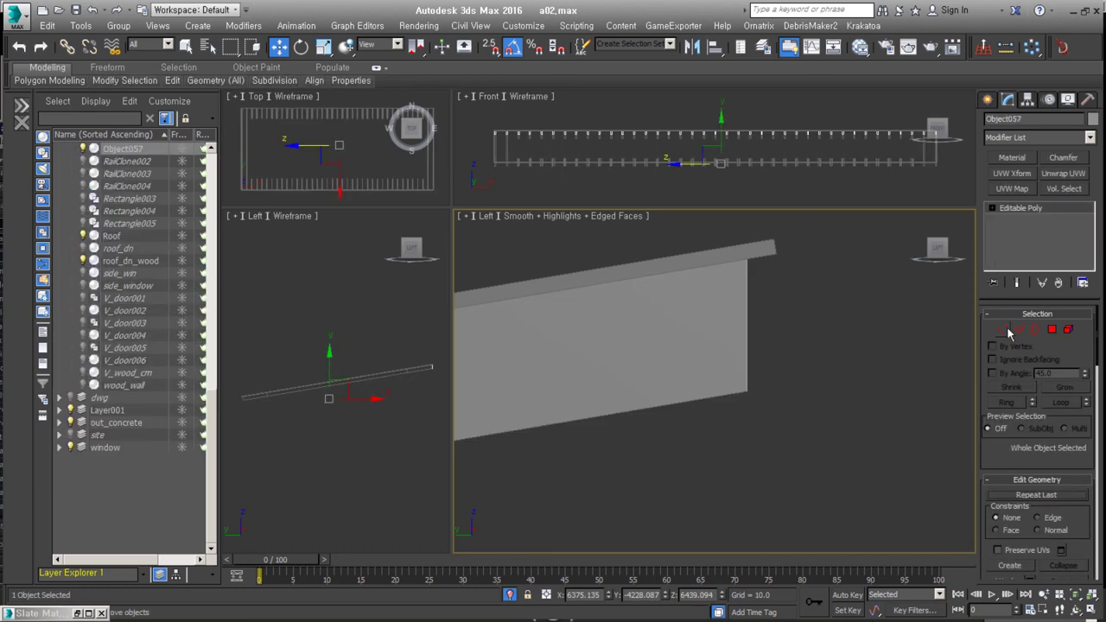
pyautogui.press('2')
pyautogui.moveTo(773, 268)
pyautogui.keyDown('alt'); pyautogui.mouseDown(button='middle')
pyautogui.moveTo(788, 385)
pyautogui.moveTo(801, 399)
pyautogui.moveTo(612, 330)
pyautogui.mouseUp(button='middle'); pyautogui.keyUp('alt')
pyautogui.scroll(3, 802, 398)
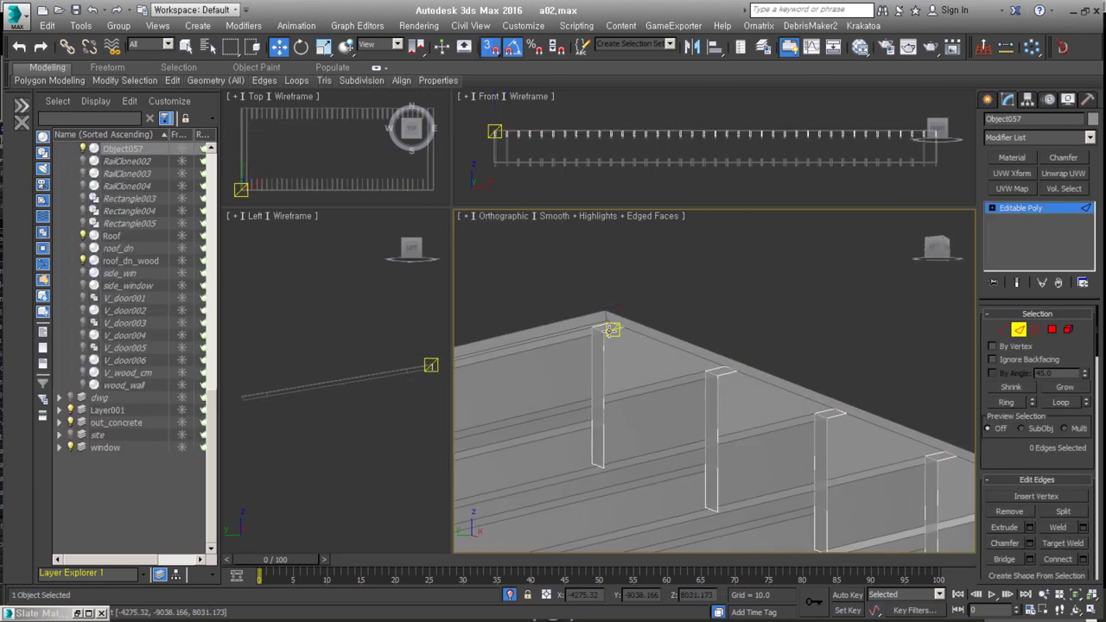
pyautogui.click(726, 373)
pyautogui.keyDown('alt'); pyautogui.moveTo(726, 373); pyautogui.dragTo(715, 402, button='middle'); pyautogui.keyUp('alt')
pyautogui.keyDown('ctrl'); pyautogui.click(770, 400); pyautogui.keyUp('ctrl')
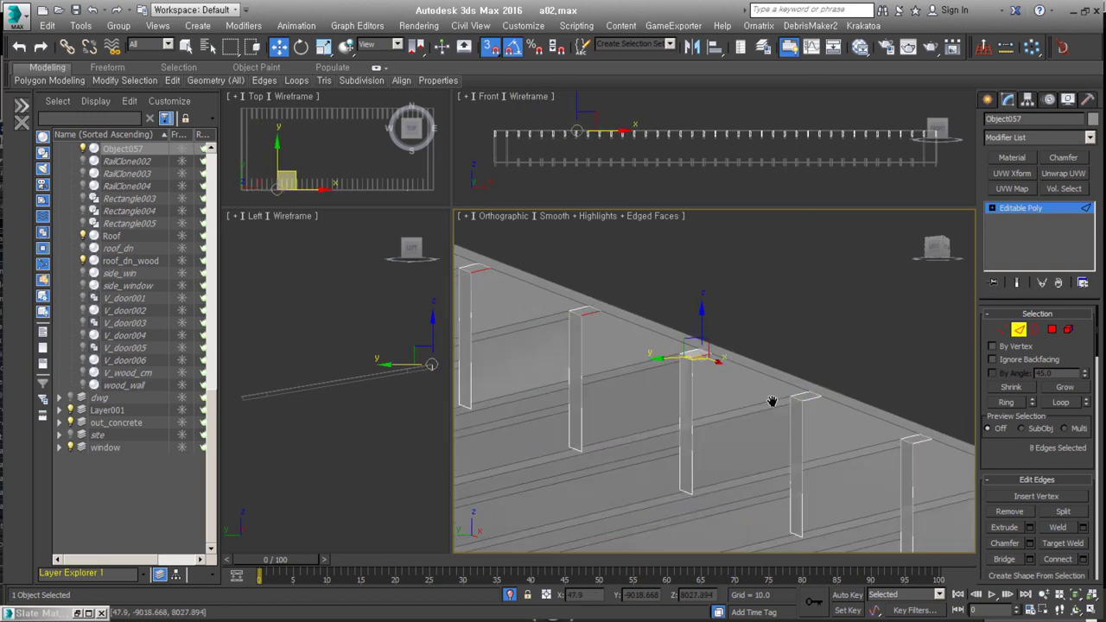
pyautogui.keyDown('ctrl'); pyautogui.click(790, 420); pyautogui.keyUp('ctrl')
pyautogui.keyDown('ctrl'); pyautogui.click(856, 452); pyautogui.keyUp('ctrl')
pyautogui.keyDown('ctrl'); pyautogui.click(719, 383); pyautogui.keyUp('ctrl')
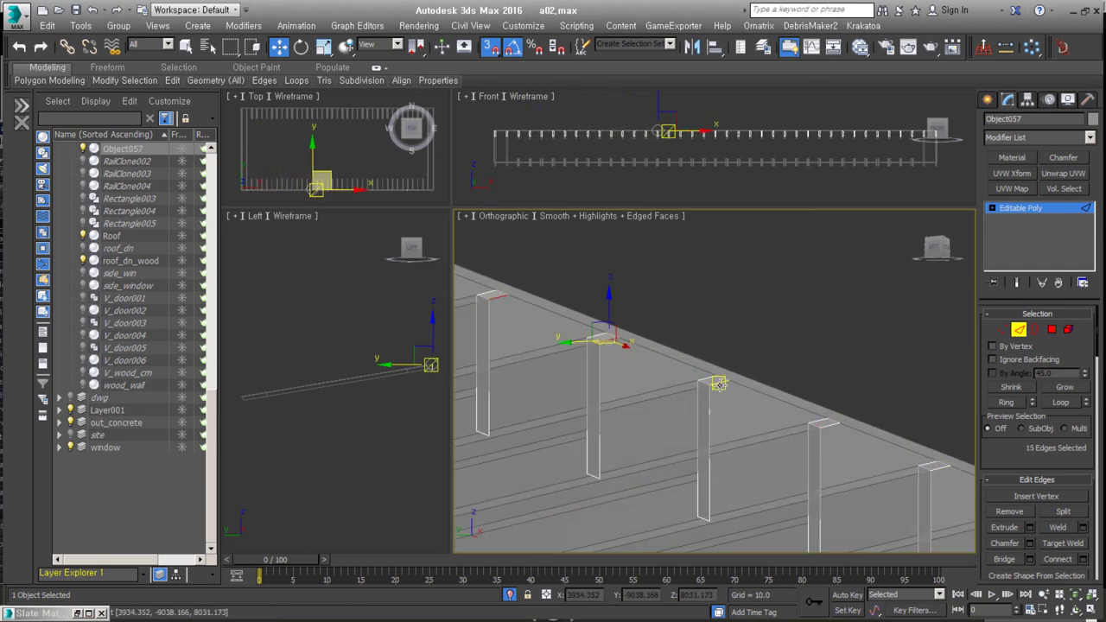
pyautogui.keyDown('ctrl'); pyautogui.click(829, 425); pyautogui.keyUp('ctrl')
pyautogui.moveTo(803, 406)
pyautogui.mouseDown(button='middle')
pyautogui.moveTo(760, 380)
pyautogui.moveTo(691, 380)
pyautogui.mouseUp(button='middle')
pyautogui.keyDown('ctrl'); pyautogui.click(838, 380); pyautogui.keyUp('ctrl')
pyautogui.keyDown('ctrl'); pyautogui.click(739, 386); pyautogui.keyUp('ctrl')
pyautogui.keyDown('ctrl'); pyautogui.click(637, 377); pyautogui.keyUp('ctrl')
pyautogui.keyDown('ctrl'); pyautogui.click(644, 367); pyautogui.keyUp('ctrl')
pyautogui.keyDown('ctrl'); pyautogui.click(804, 424); pyautogui.keyUp('ctrl')
# Step: Move the selected post-top edges up to meet the sloped roof board
pyautogui.moveTo(804, 423)
pyautogui.keyDown('alt'); pyautogui.mouseDown(button='middle')
pyautogui.moveTo(623, 350)
pyautogui.moveTo(694, 269)
pyautogui.mouseUp(button='middle'); pyautogui.keyUp('alt')
pyautogui.scroll(3, 679, 349)
pyautogui.scroll(3, 708, 294)
pyautogui.moveTo(696, 333); pyautogui.dragTo(772, 369)
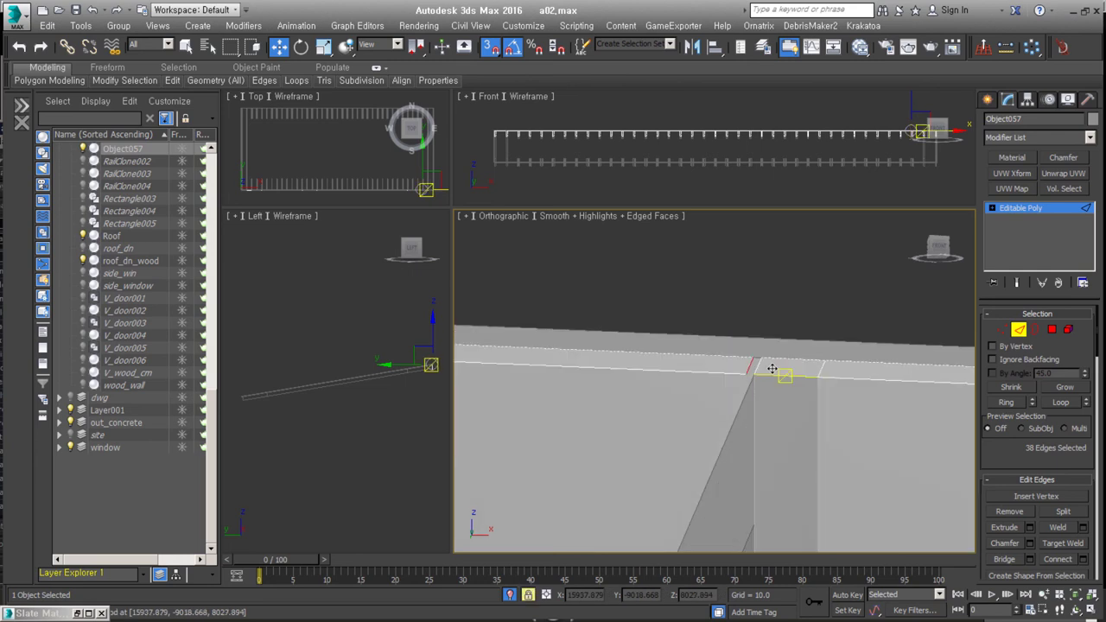
# Step: Select the rail edges, then in Left view snap the rafter object's corner to the beam end
pyautogui.click(706, 375)
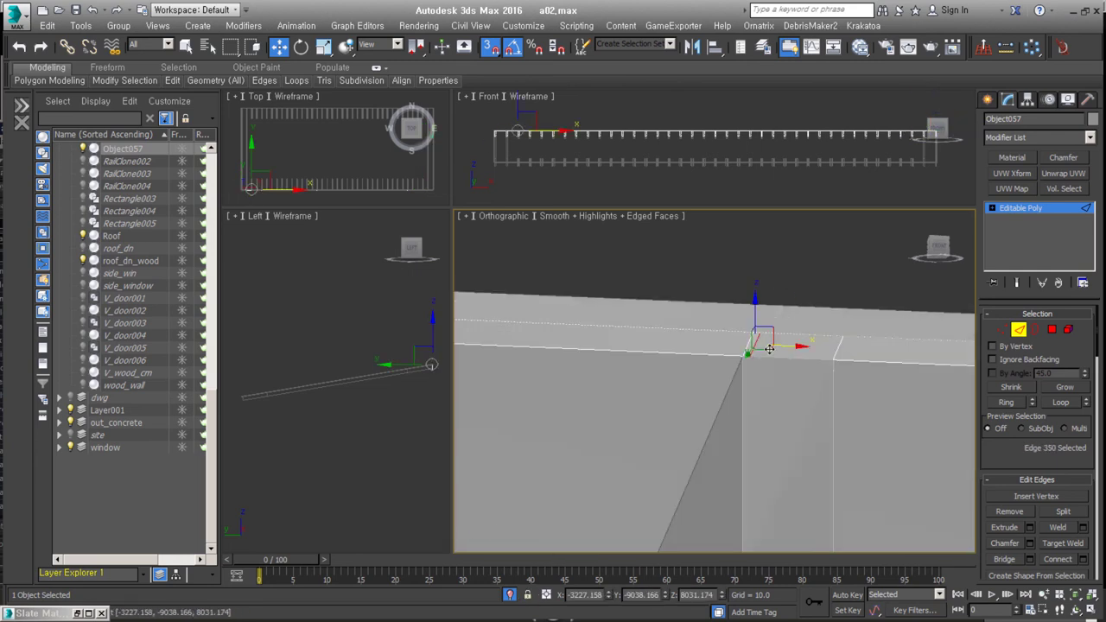
pyautogui.scroll(-2, 706, 375)
pyautogui.click(759, 388)
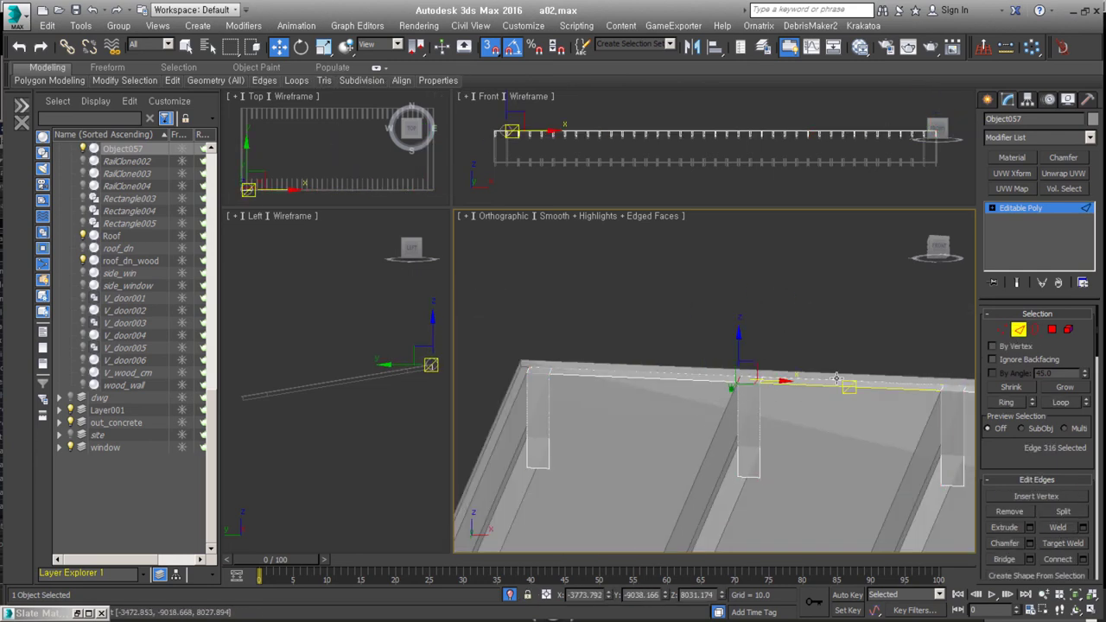
pyautogui.hotkey('ctrl', 'a')
pyautogui.press('l')
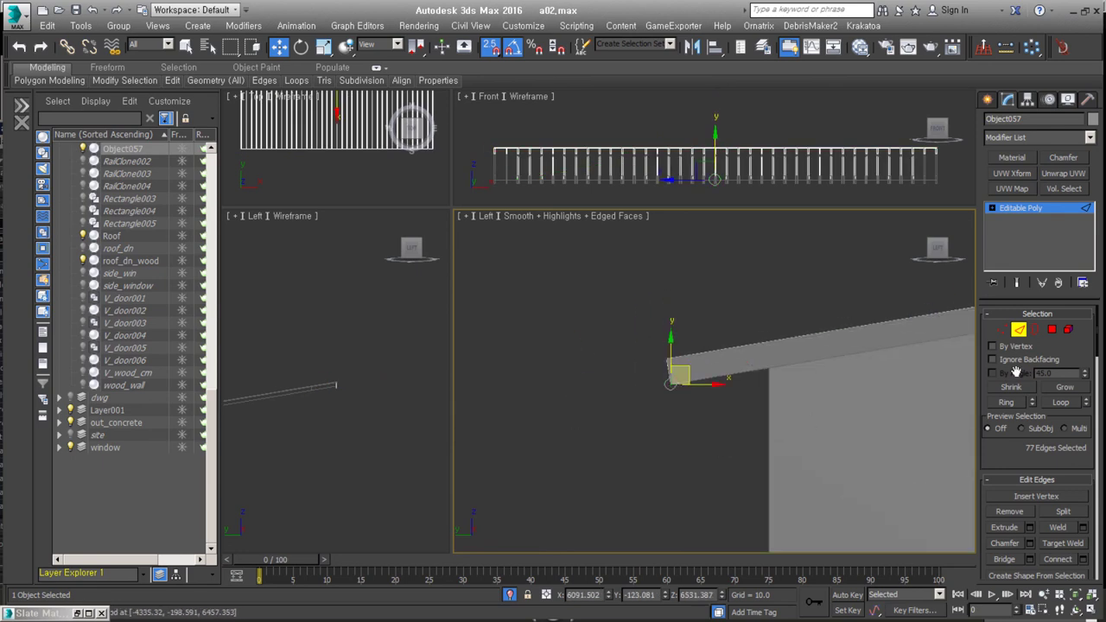
pyautogui.hotkey('ctrl', 'b')
pyautogui.scroll(-3, 761, 333)
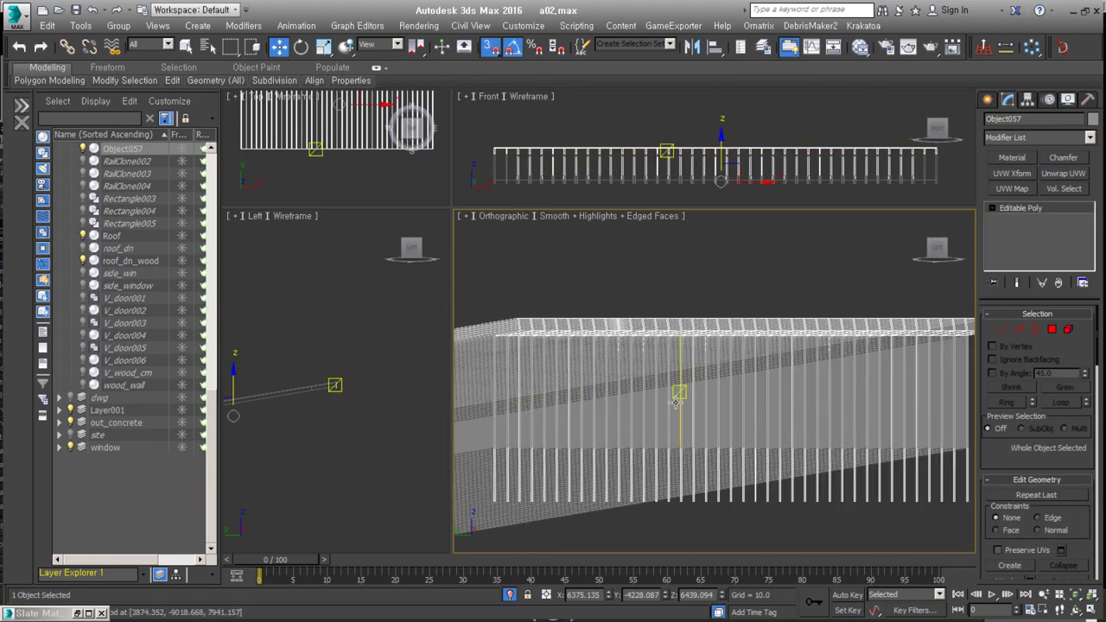
pyautogui.moveTo(732, 337); pyautogui.dragTo(769, 313)
pyautogui.press('4')
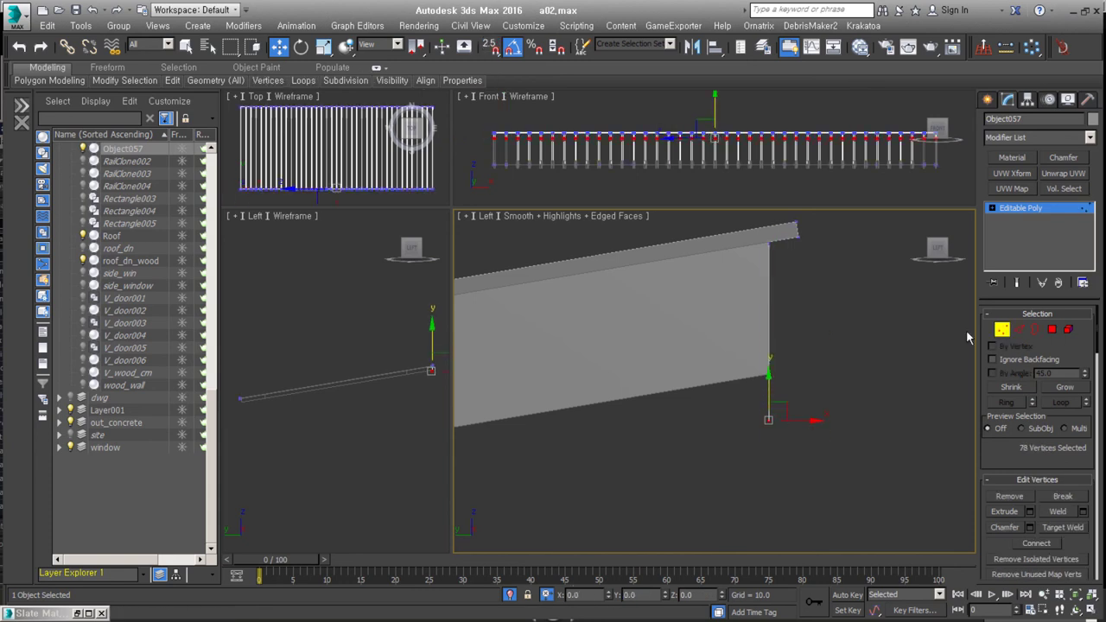
# Step: Return to the base rafter mesh and select an edge at a rafter corner
pyautogui.scroll(-3, 797, 407)
pyautogui.keyDown('alt'); pyautogui.moveTo(798, 407); pyautogui.dragTo(875, 388, button='middle'); pyautogui.keyUp('alt')
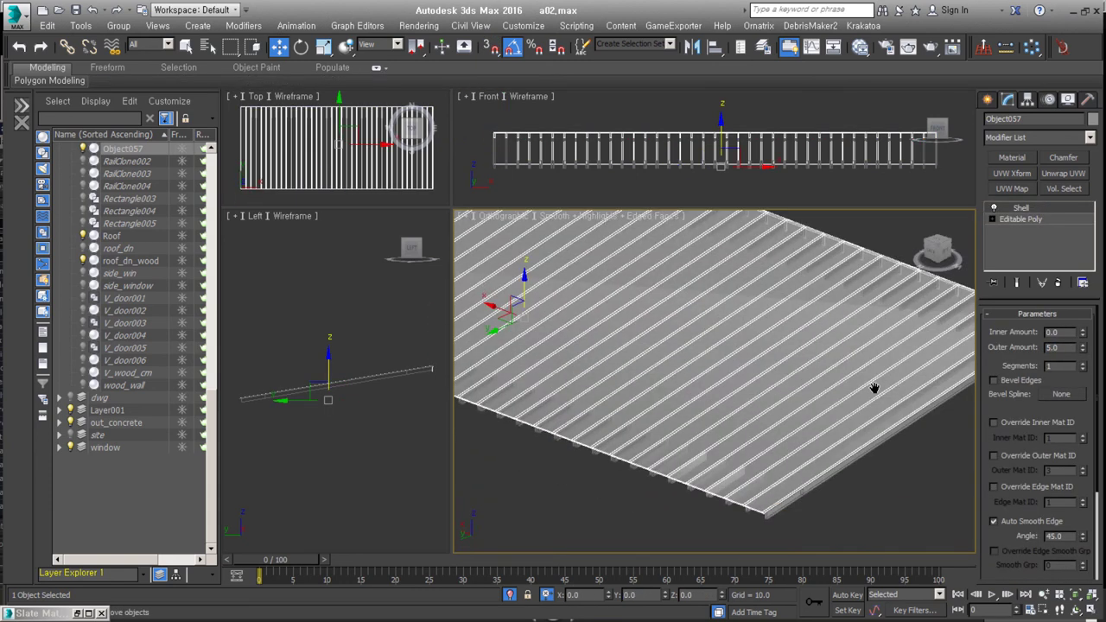
pyautogui.scroll(5, 875, 388)
pyautogui.click(1020, 219)
pyautogui.scroll(-5, 900, 295)
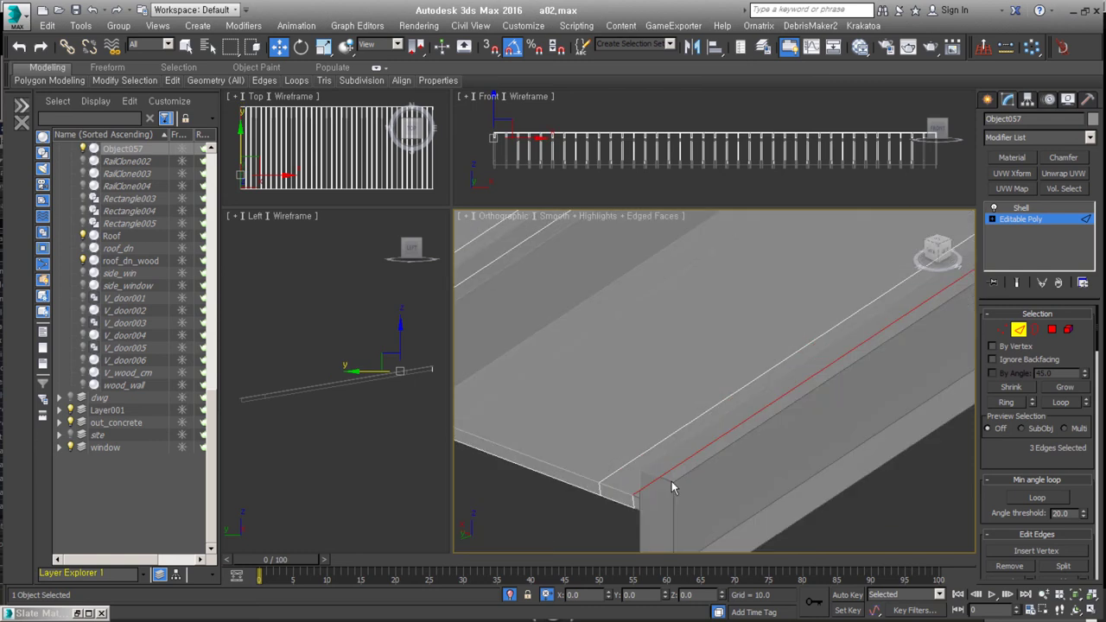
pyautogui.keyDown('alt'); pyautogui.moveTo(899, 296); pyautogui.dragTo(876, 356, button='middle'); pyautogui.keyUp('alt')
pyautogui.scroll(4, 876, 356)
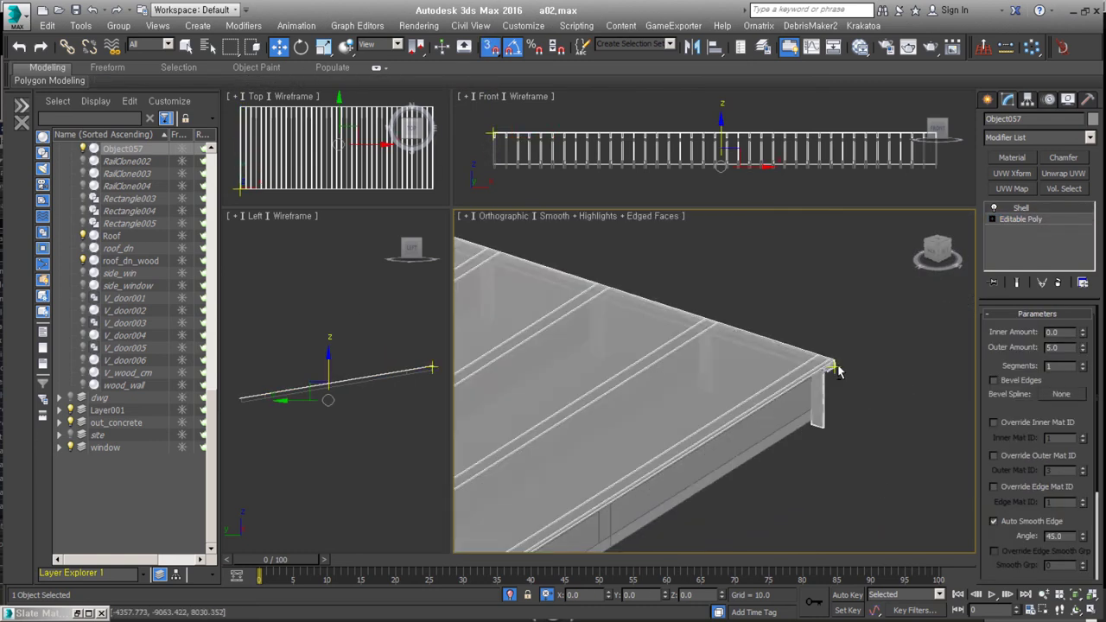
pyautogui.scroll(-4, 730, 460)
pyautogui.press('2')
pyautogui.moveTo(730, 460)
pyautogui.keyDown('alt'); pyautogui.mouseDown(button='middle')
pyautogui.moveTo(800, 316)
pyautogui.moveTo(884, 346)
pyautogui.mouseUp(button='middle'); pyautogui.keyUp('alt')
pyautogui.scroll(3, 801, 317)
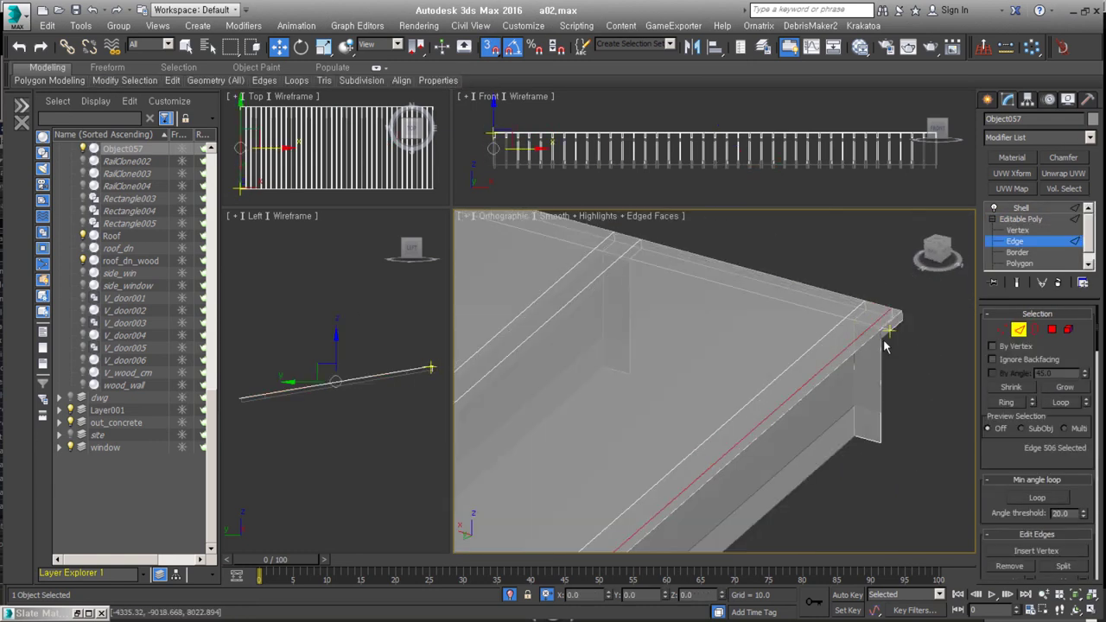
pyautogui.click(884, 345)
# Step: In Polygon mode, select the front board strip and all matching strips across the roof
pyautogui.scroll(-5, 637, 365)
pyautogui.keyDown('alt'); pyautogui.moveTo(637, 365); pyautogui.dragTo(640, 388, button='middle'); pyautogui.keyUp('alt')
pyautogui.press('2')
pyautogui.press('4')
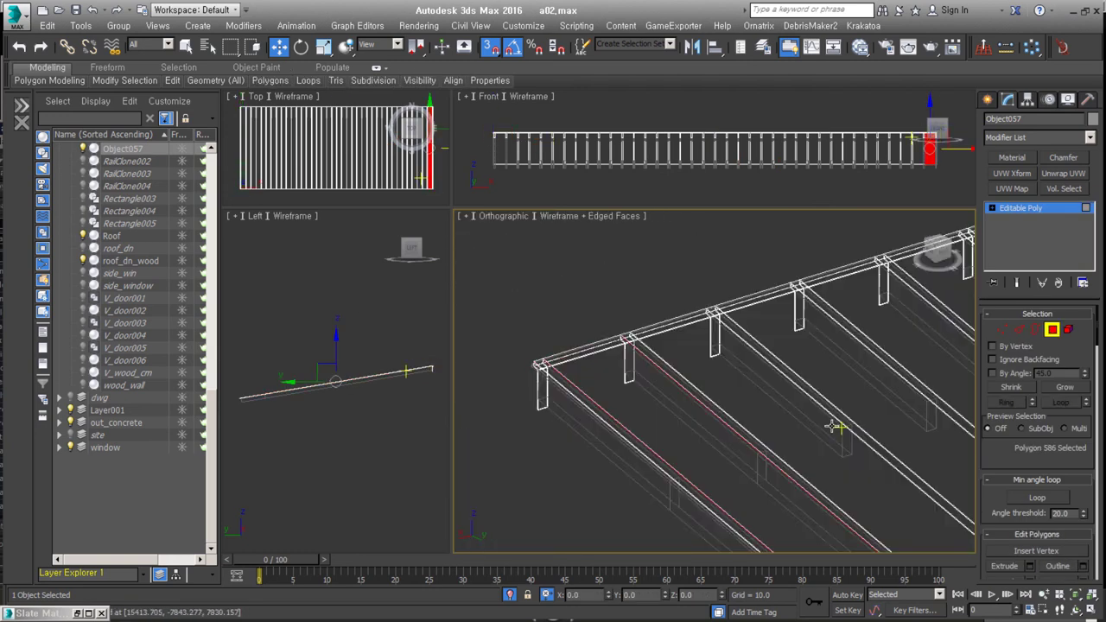
pyautogui.click(578, 436)
pyautogui.keyDown('alt'); pyautogui.moveTo(578, 436); pyautogui.dragTo(553, 414, button='middle'); pyautogui.keyUp('alt')
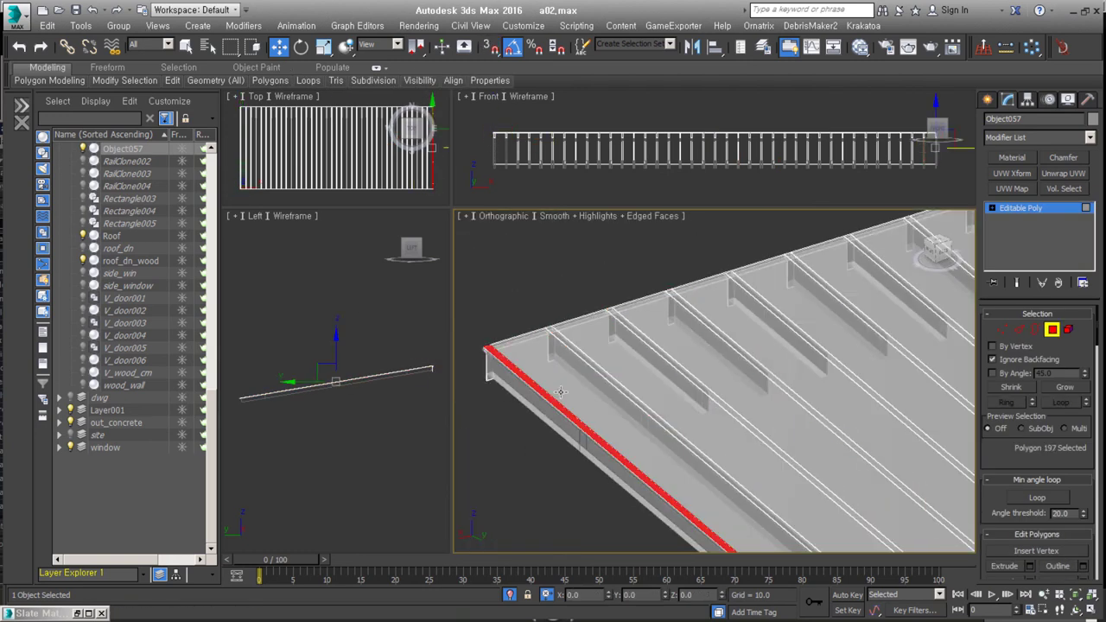
pyautogui.click(127, 186)
# Step: Review the selected roof strips, then exit polygon editing and end isolation
pyautogui.scroll(3, 562, 377)
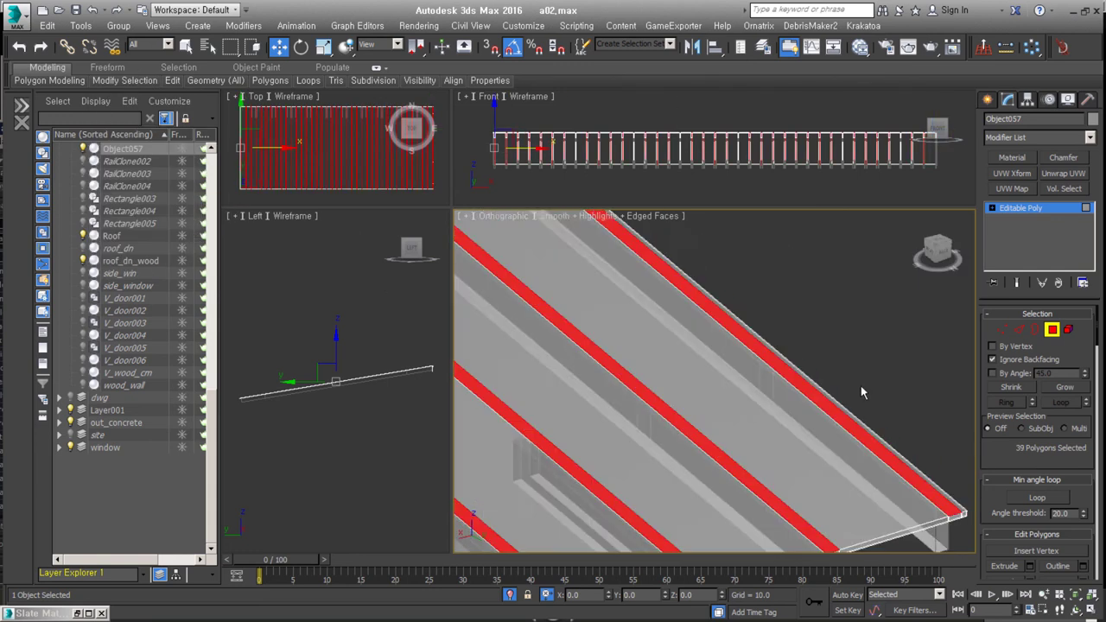
pyautogui.scroll(-3, 859, 390)
pyautogui.scroll(3, 650, 495)
pyautogui.scroll(3, 650, 494)
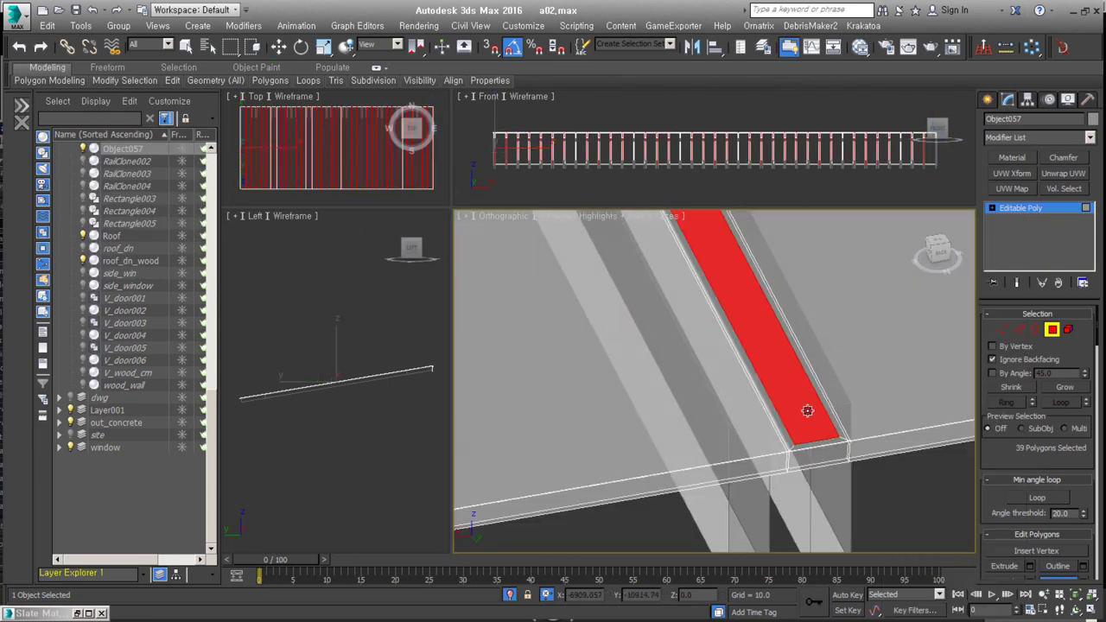
pyautogui.keyDown('alt'); pyautogui.moveTo(804, 409); pyautogui.dragTo(714, 389, button='middle'); pyautogui.keyUp('alt')
pyautogui.scroll(-3, 789, 401)
pyautogui.scroll(3, 940, 416)
pyautogui.moveTo(940, 417)
pyautogui.keyDown('alt'); pyautogui.mouseDown(button='middle')
pyautogui.moveTo(770, 451)
pyautogui.moveTo(906, 420)
pyautogui.mouseUp(button='middle'); pyautogui.keyUp('alt')
pyautogui.click(1053, 330)
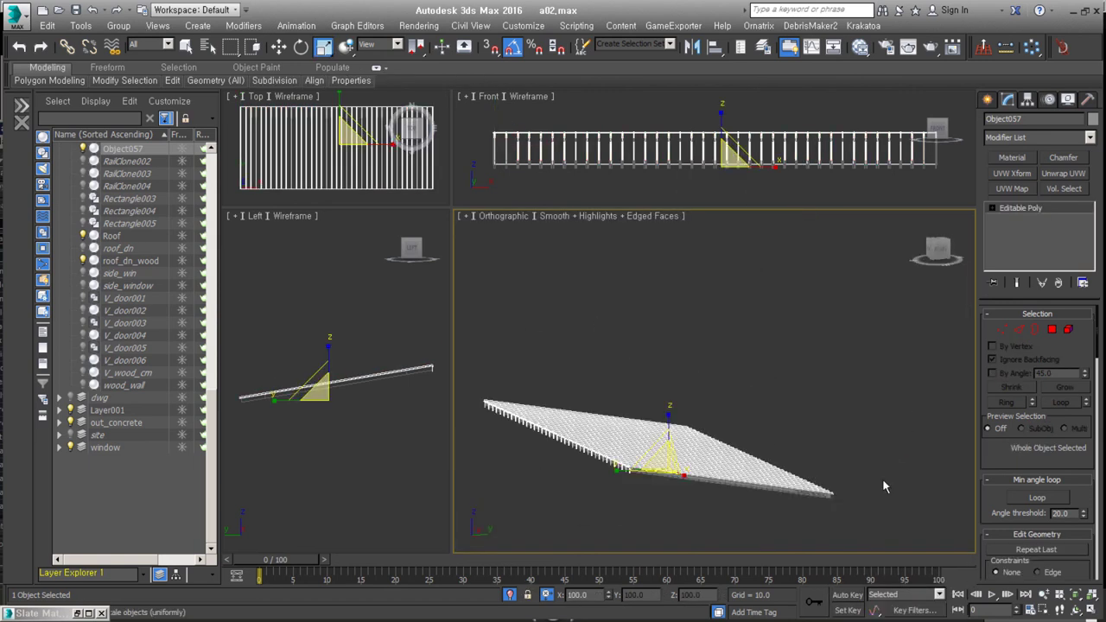
pyautogui.hotkey('alt', 'q')
# Step: Orbit around the full house to review the new roofs, rafters and slat walls
pyautogui.keyDown('alt'); pyautogui.moveTo(709, 406); pyautogui.dragTo(764, 413, button='middle'); pyautogui.keyUp('alt')
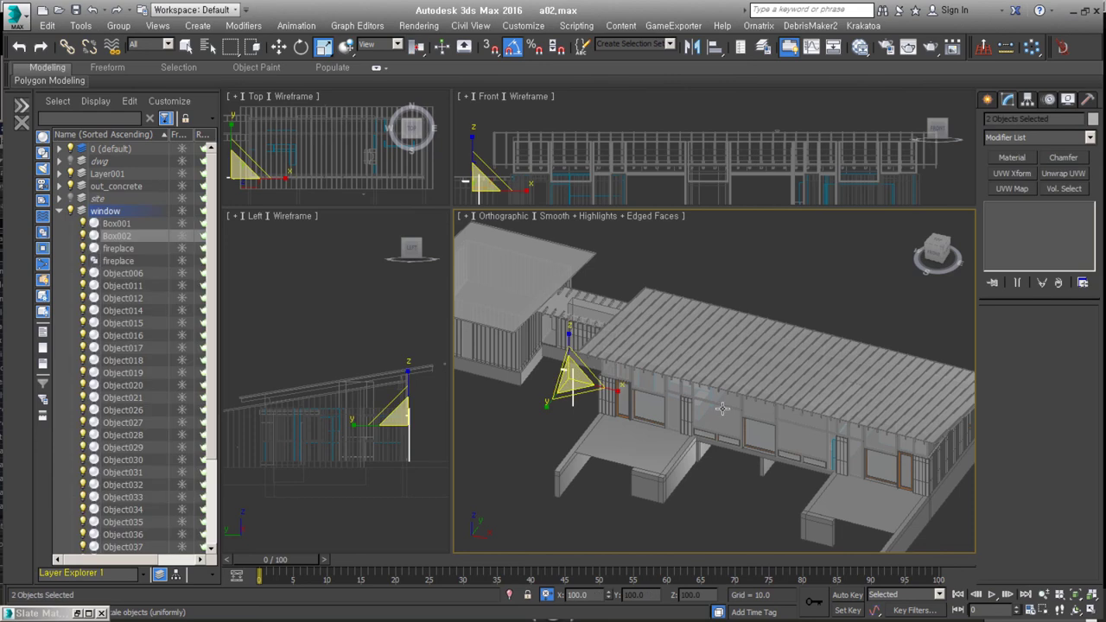
pyautogui.keyDown('alt'); pyautogui.moveTo(722, 408); pyautogui.dragTo(679, 421, button='middle'); pyautogui.keyUp('alt')
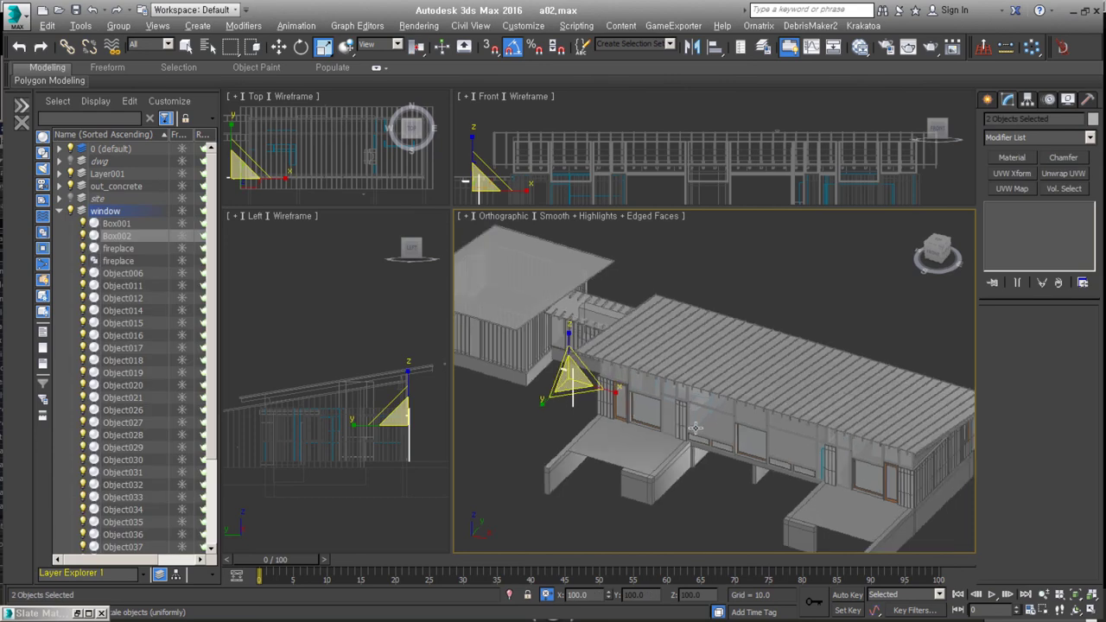